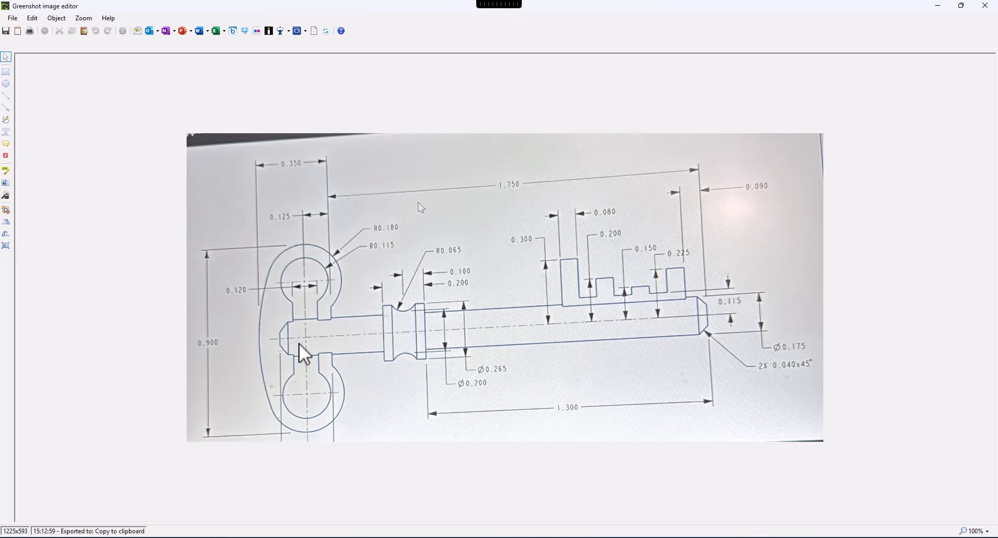
Switch from the reference drawing to Creo Parametric, start a Revolve sketch on the VERTICAL datum plane, and hide the datum planes.
click(939, 7)
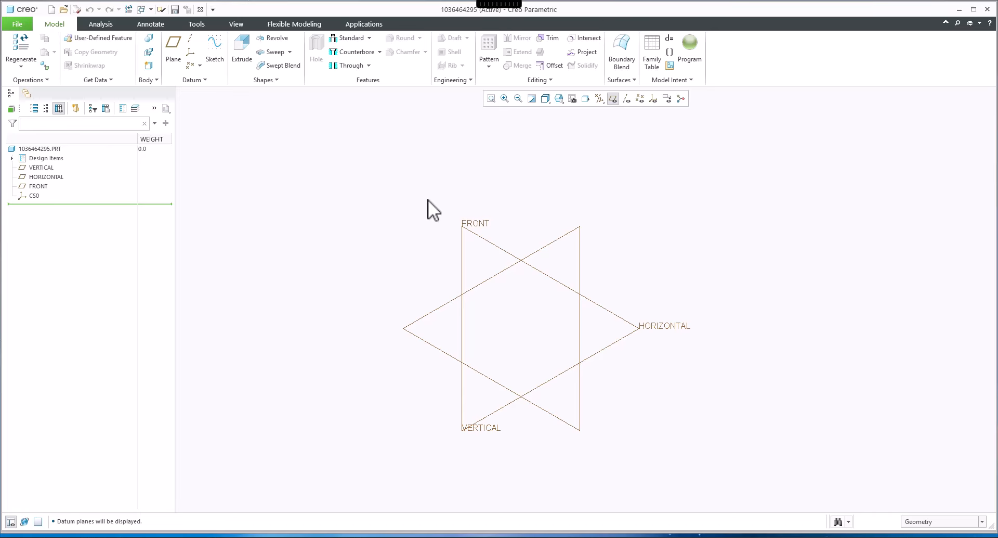
click(274, 38)
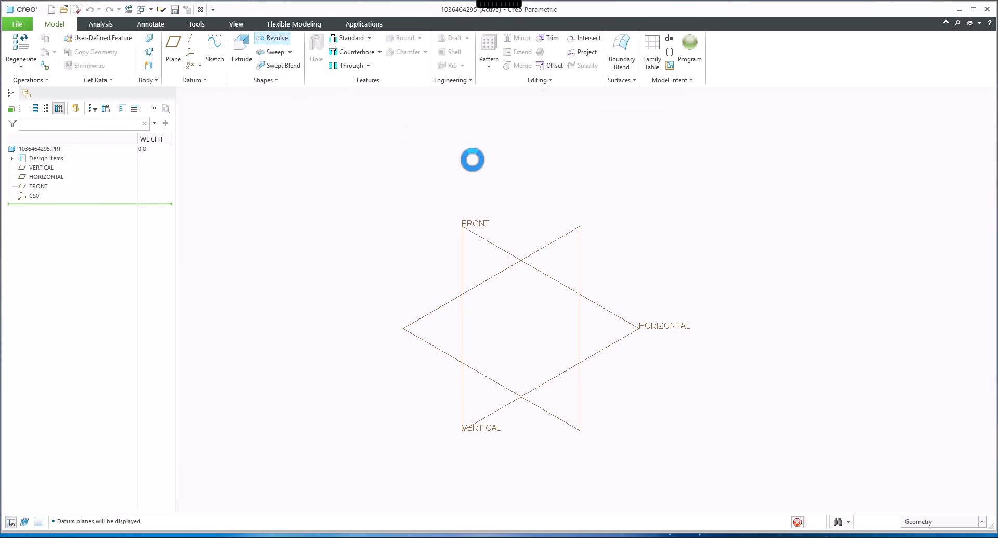
click(557, 239)
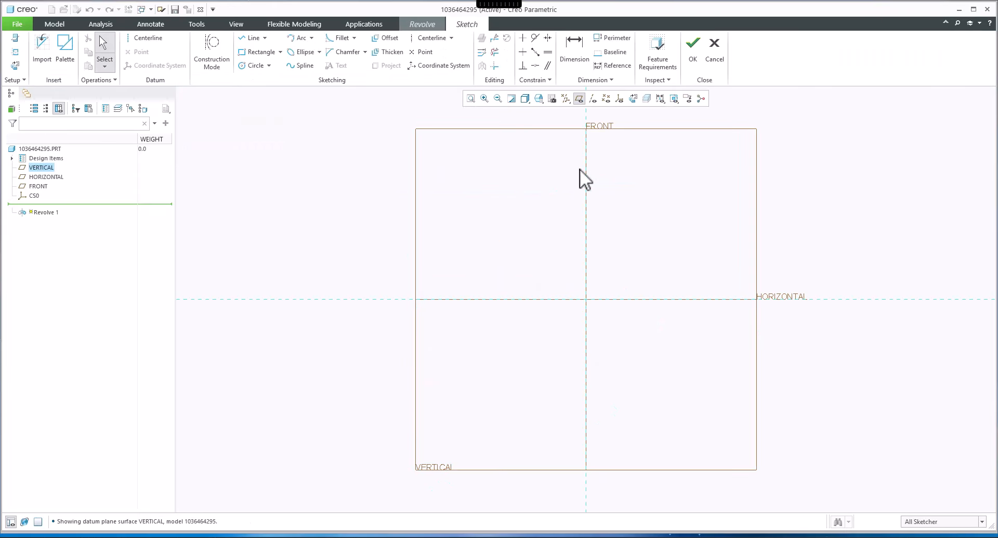
click(579, 99)
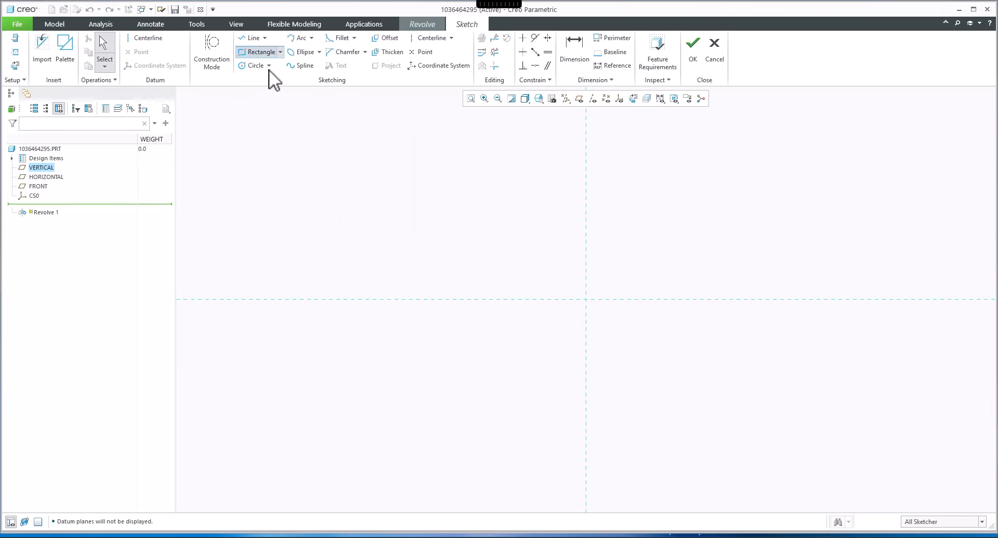
Sketch a rectangle about 456 by 35 on the horizontal reference, spanning the vertical reference, and check the reference drawing.
click(471, 299)
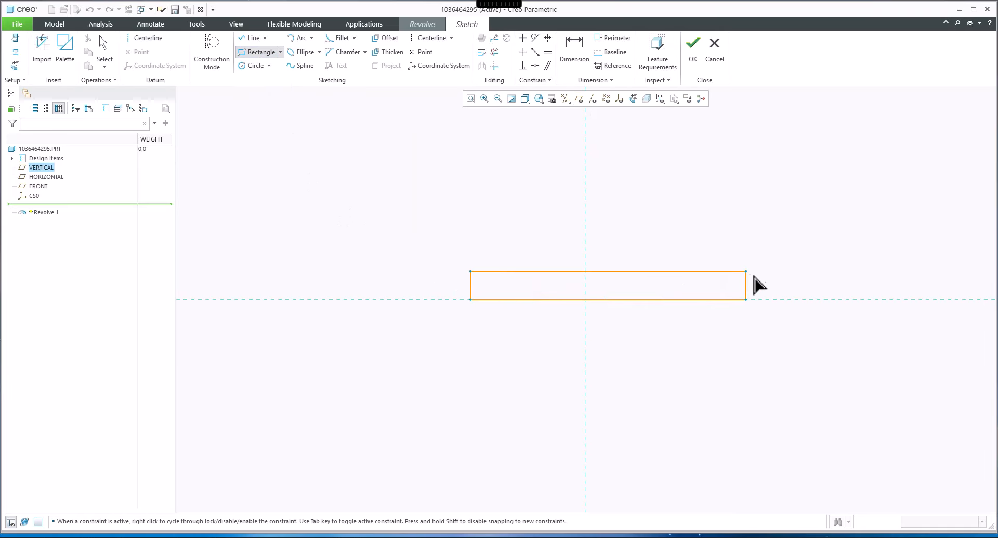
click(775, 276)
middle_click(686, 242)
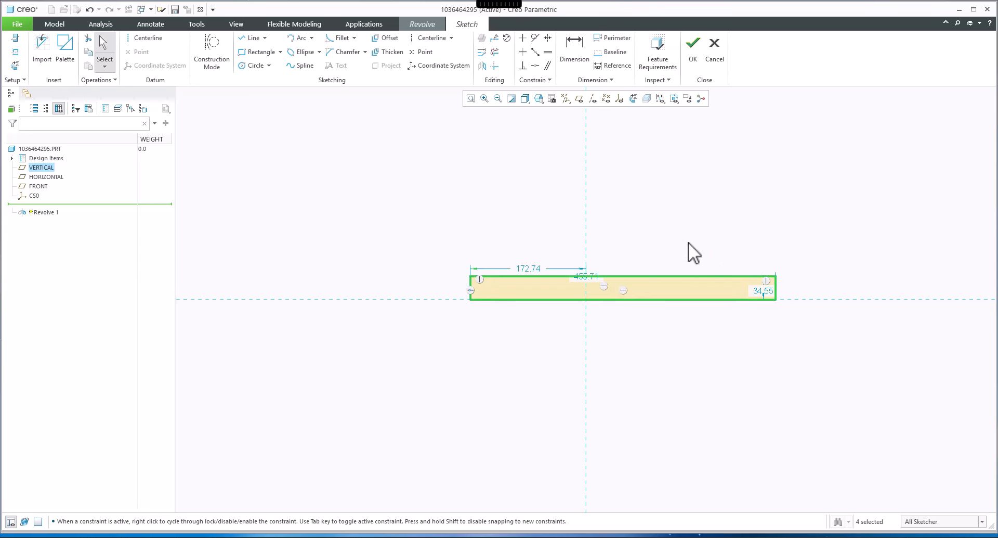
drag(589, 273, 581, 234)
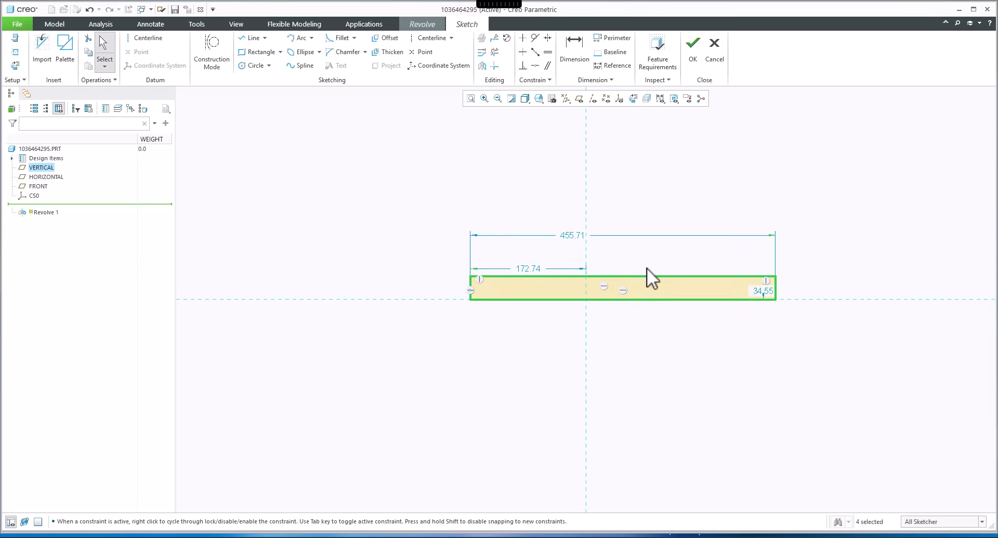
click(476, 536)
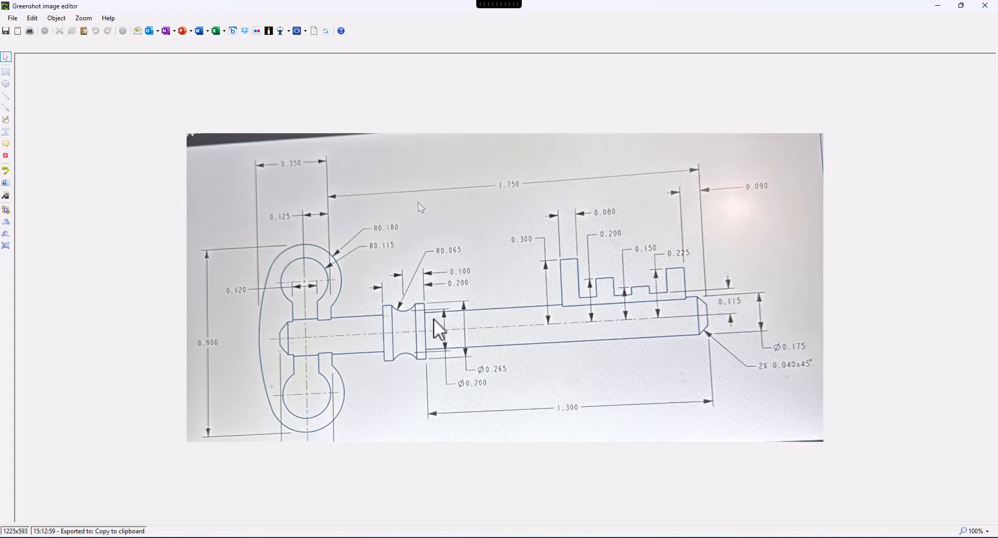
click(938, 6)
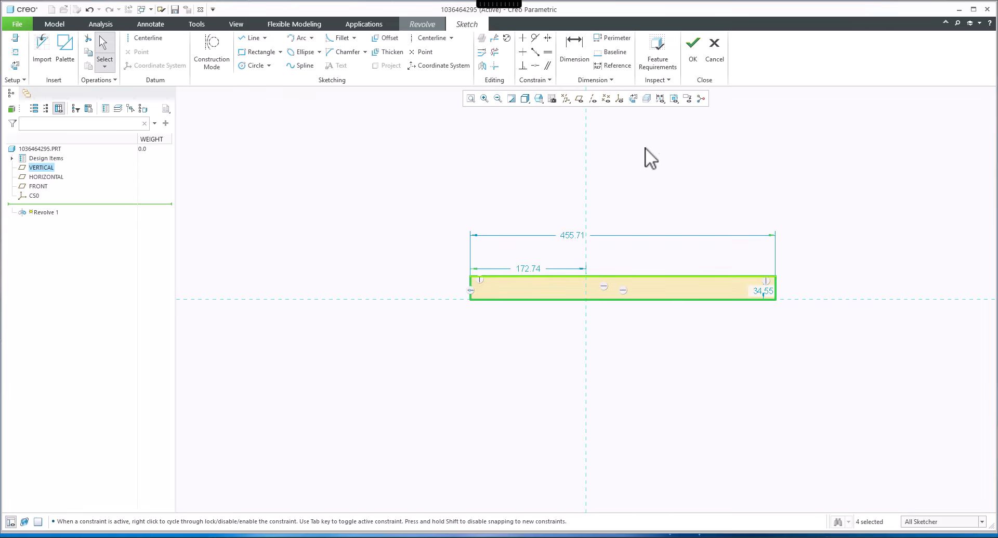
Dimension the distance from the vertical reference to the rectangle's right end, consulting the reference drawing.
click(575, 47)
click(587, 246)
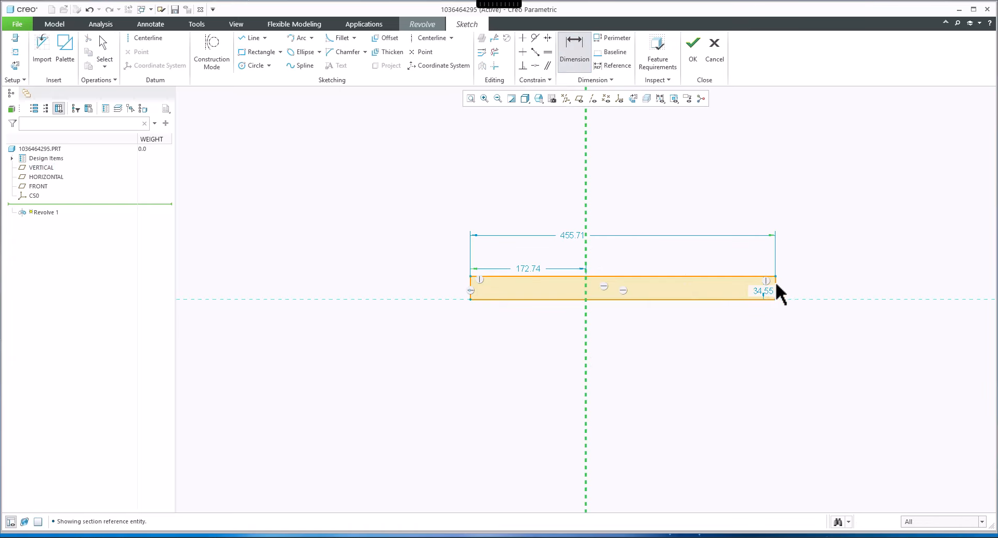
click(775, 283)
middle_click(672, 318)
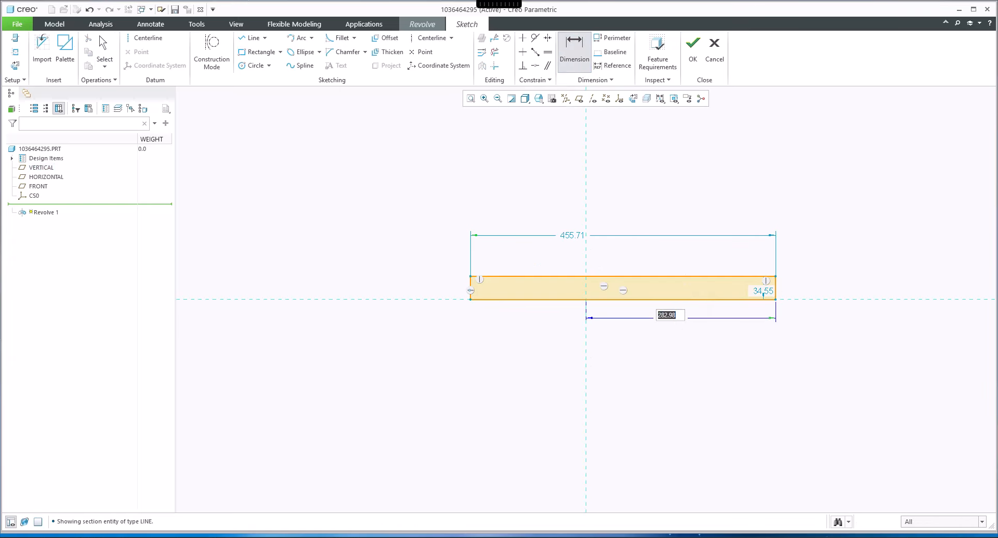
key(alt+Tab)
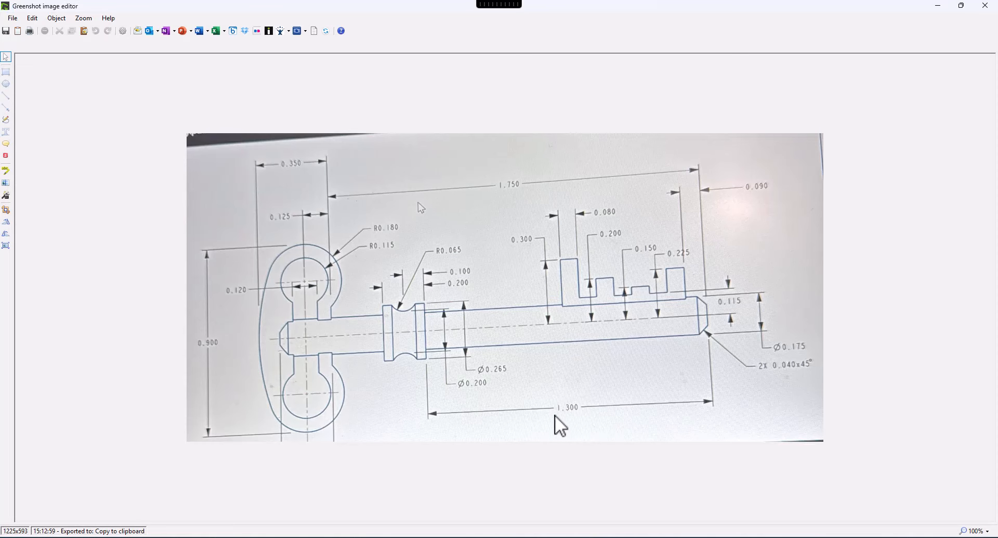
click(937, 10)
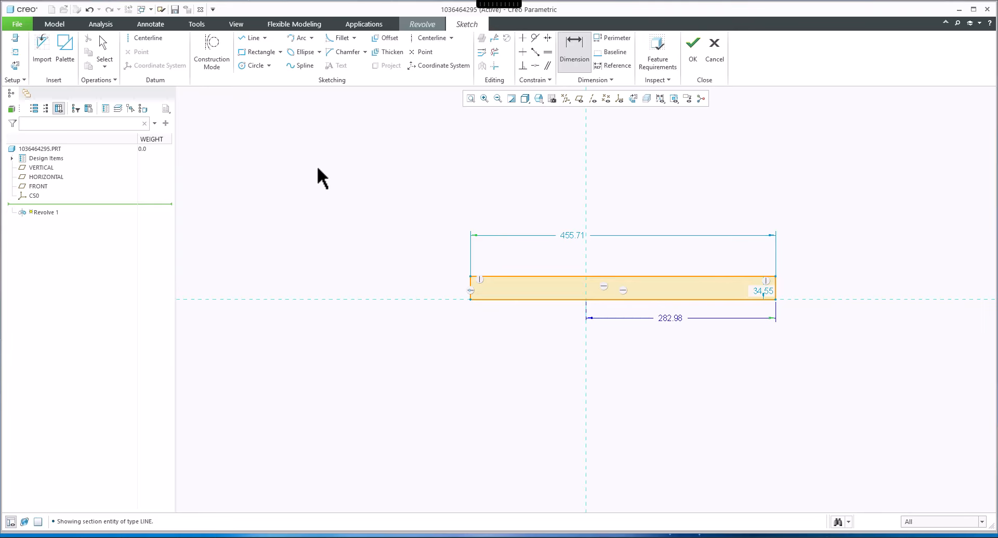
Place a datum centerline along the horizontal reference as the revolve axis, and move the diameter dimension clear of the rectangle.
click(143, 38)
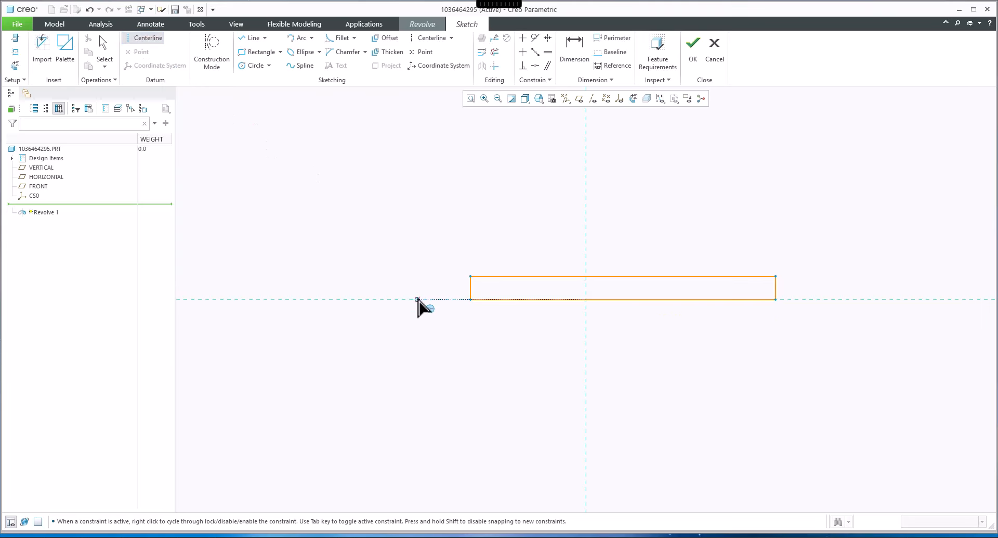
click(450, 294)
middle_click(428, 254)
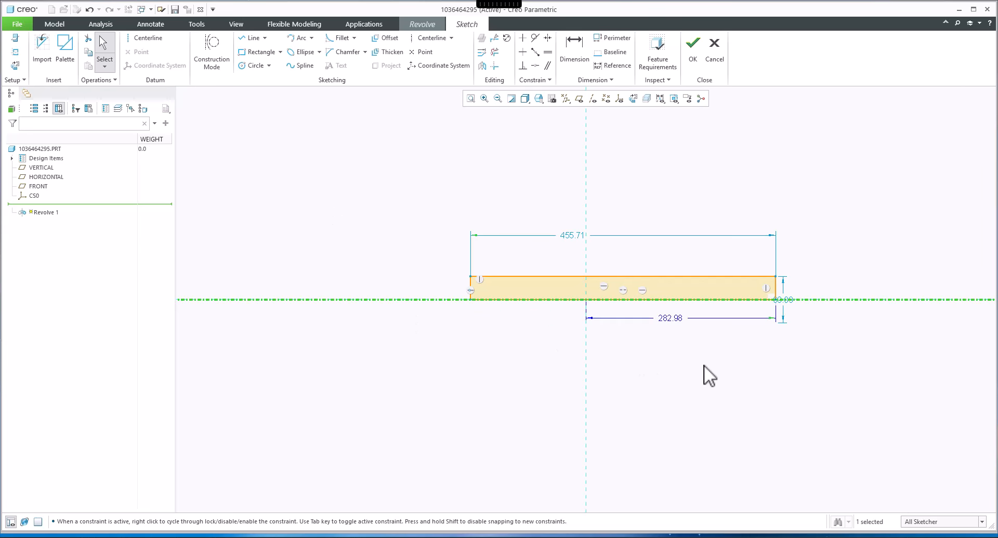
click(721, 231)
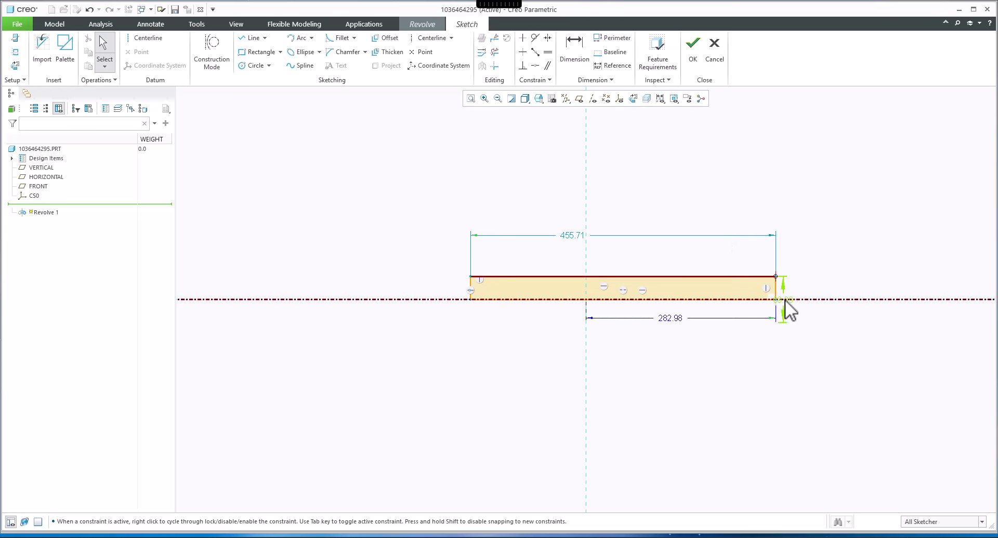
drag(787, 307, 829, 288)
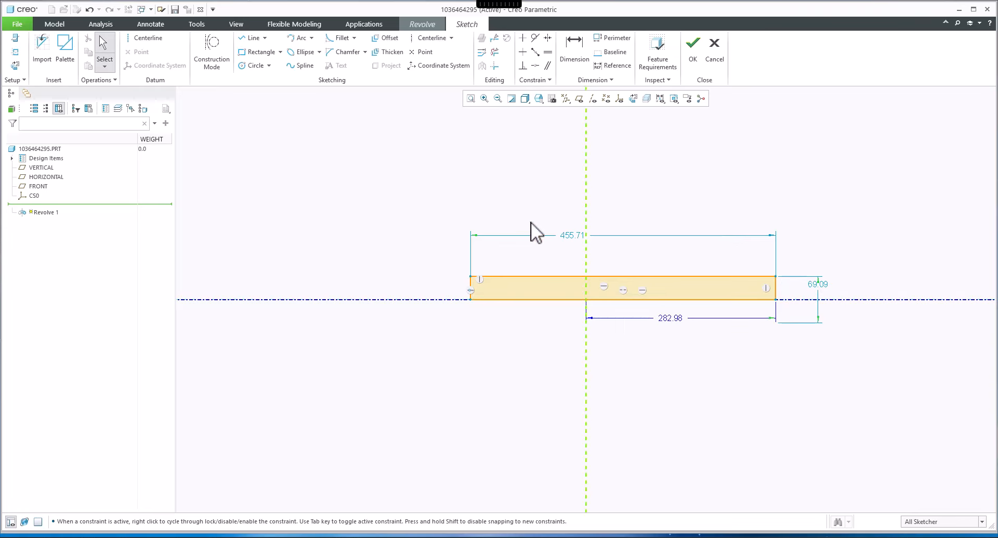
drag(534, 210, 898, 348)
right_click(769, 187)
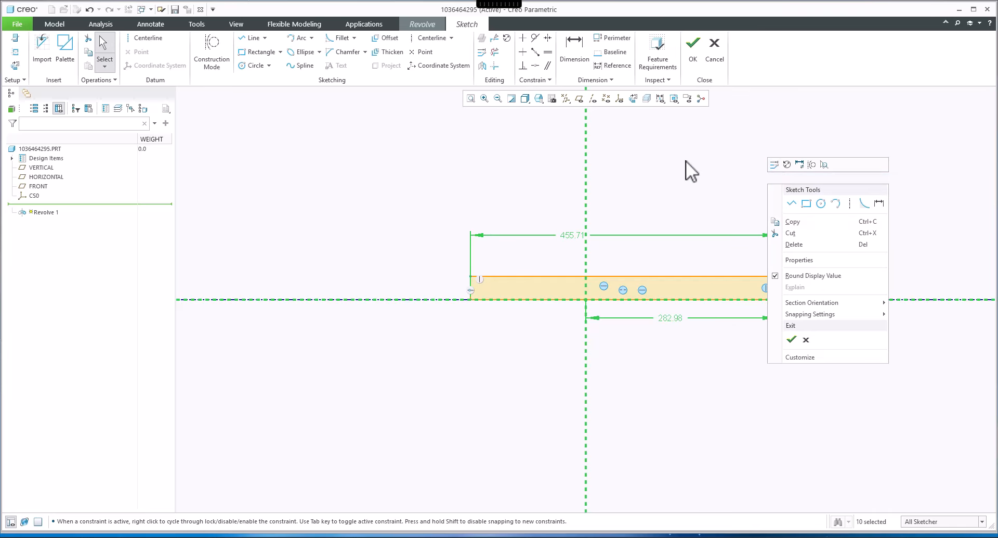
click(701, 191)
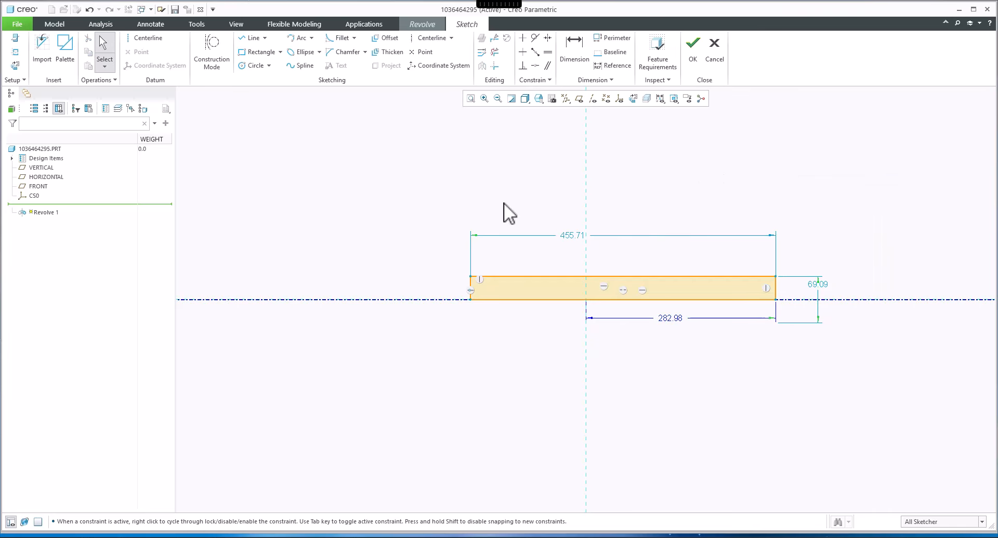
Finish the sketch and complete the 360° solid Revolve about the centerline to form the shaft.
click(693, 52)
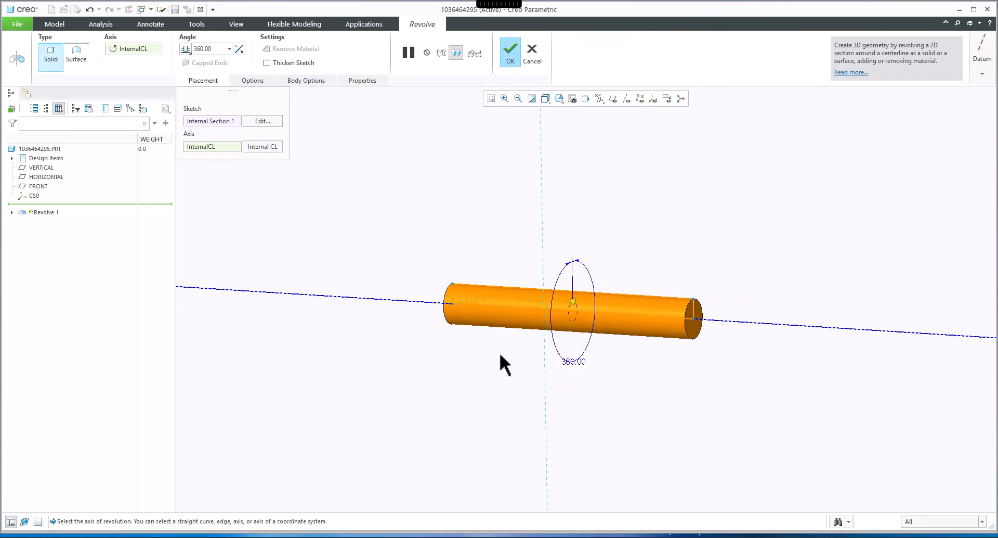
right_click(462, 213)
middle_click(464, 214)
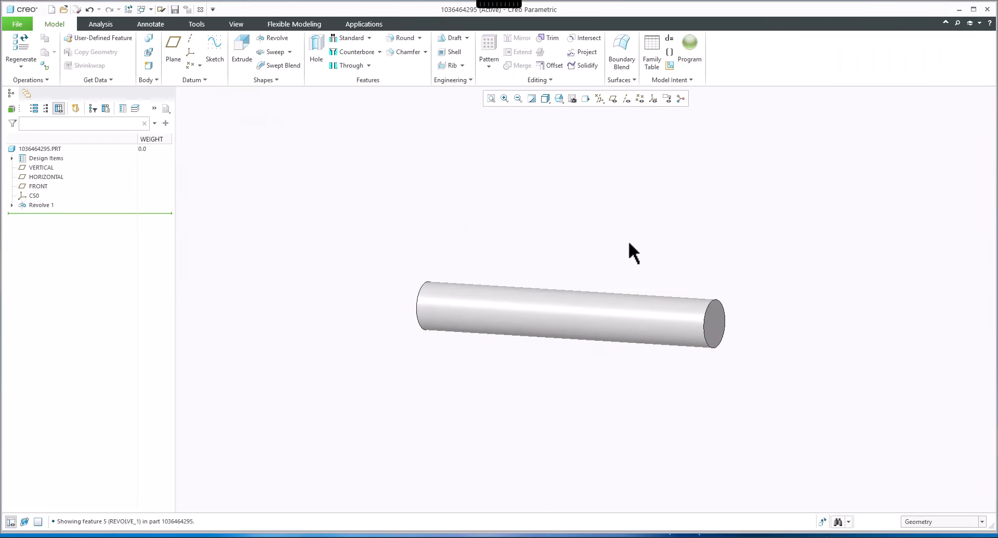
Start an Edge Chamfer with the 45 x D scheme on the circular edge at the shaft's right end.
click(404, 52)
click(711, 321)
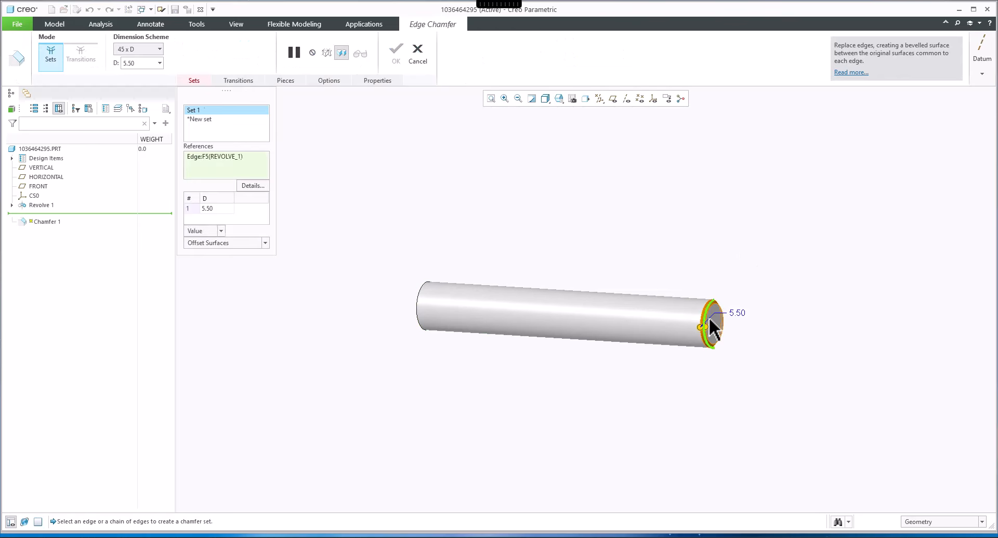
middle_drag(710, 334, 744, 328)
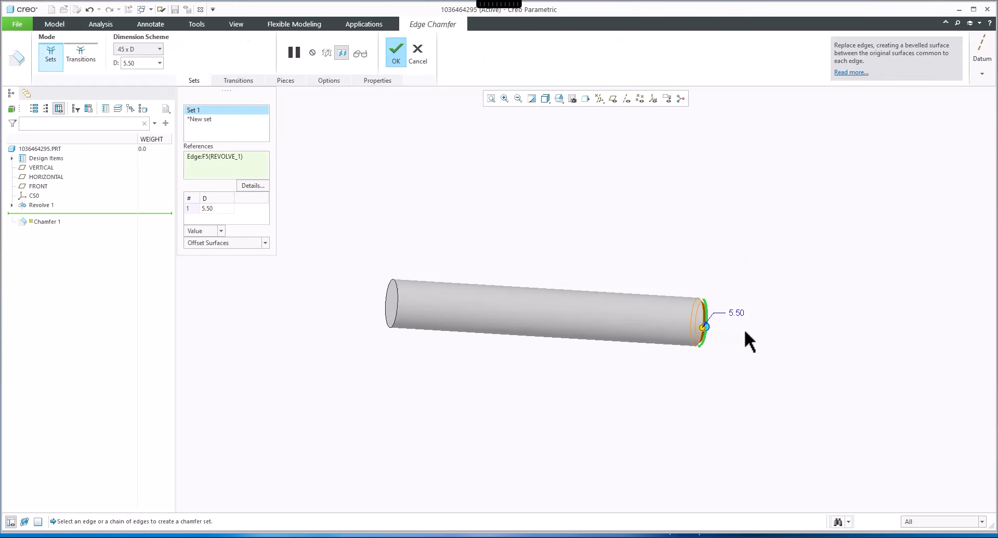
Try chamfering the shaft's left end edge in the same set at about 9.4, and take that edge out again.
click(397, 319)
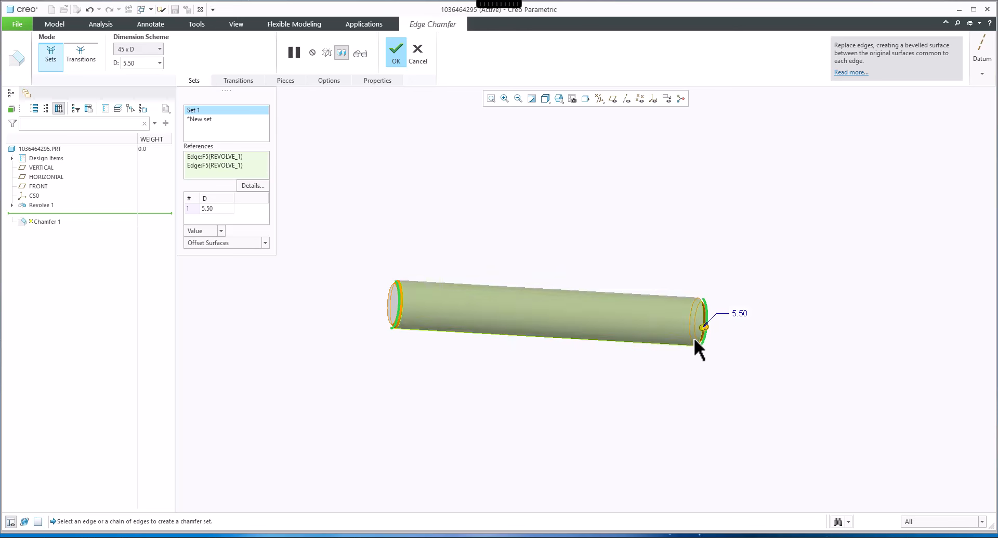
mouse_move(703, 326)
mouse_down()
mouse_move(709, 338)
mouse_move(700, 332)
mouse_up()
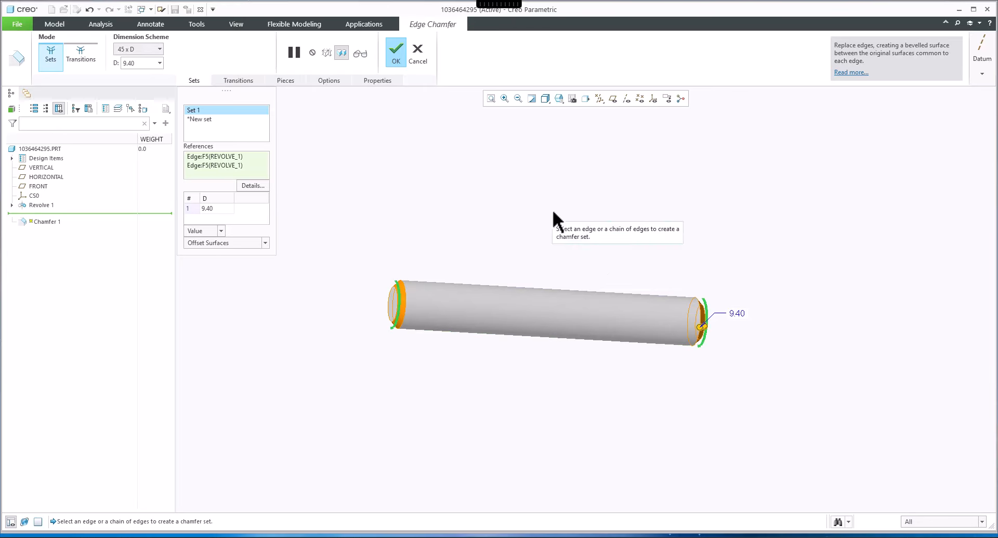
key(ctrl+z)
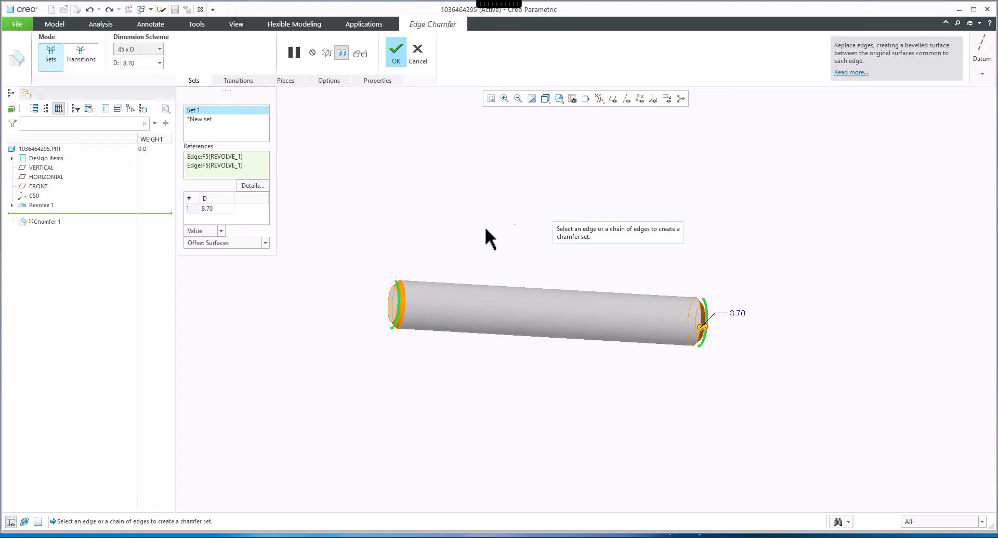
click(217, 164)
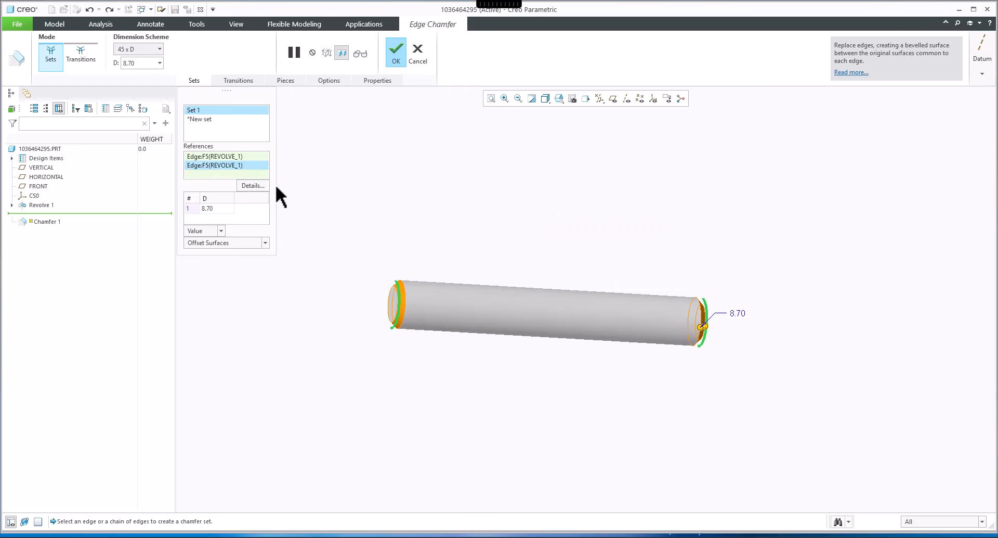
key(Delete)
Set the chamfer distance on the shaft's right end to 9.
middle_drag(694, 330, 663, 331)
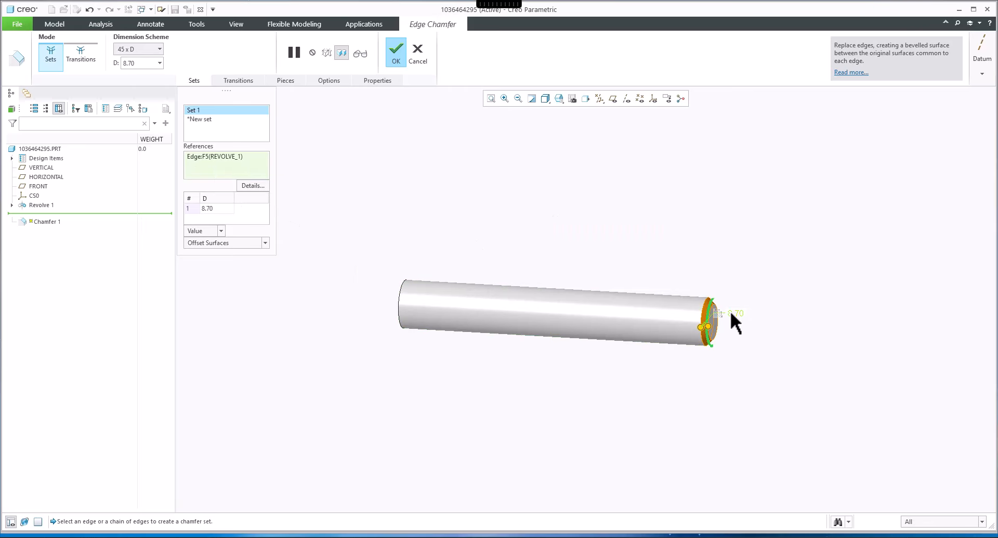
text(9)
key(Return)
Add a second chamfer set on the shaft's left end edge with a distance of 7, and complete the chamfer feature.
click(400, 294)
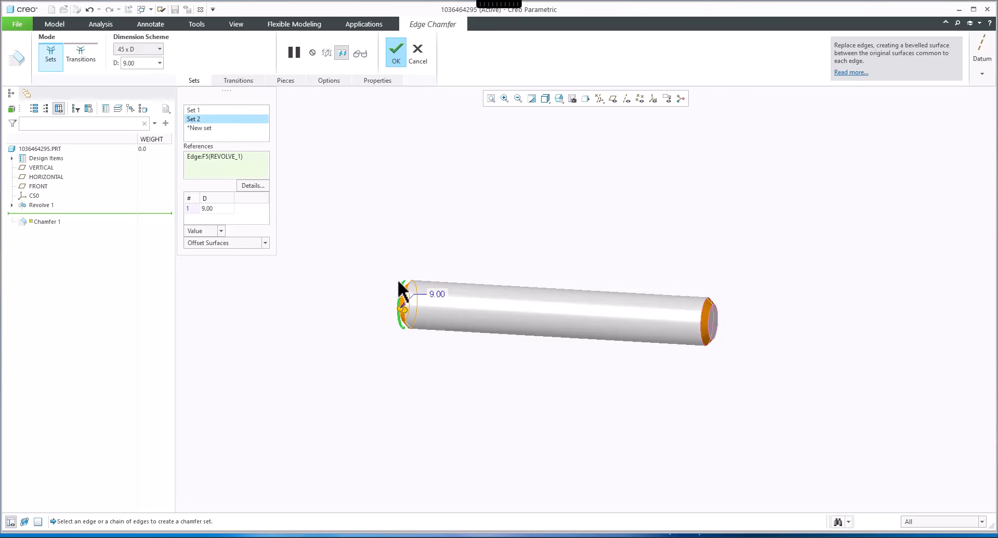
double_click(436, 291)
text(7)
key(Return)
middle_drag(510, 245, 449, 212)
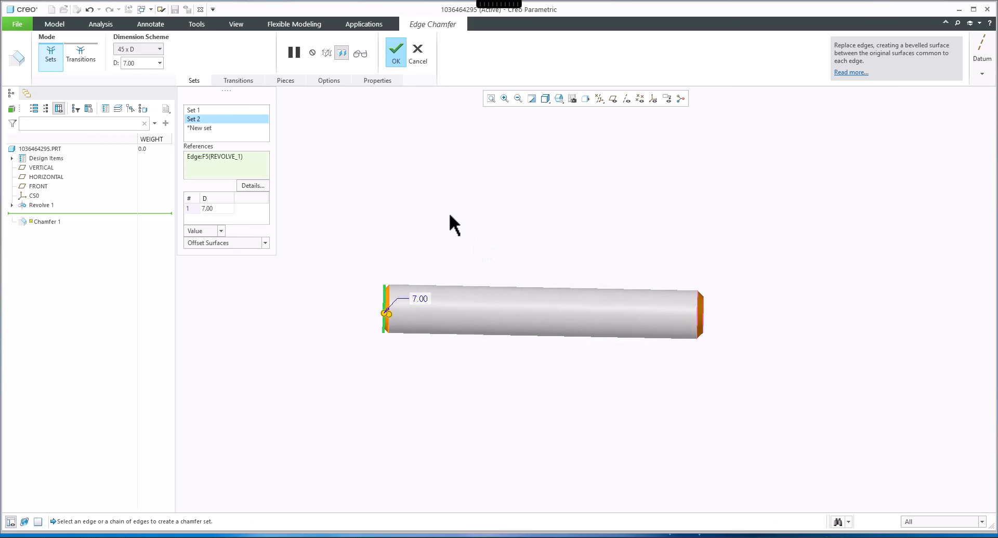
middle_click(449, 212)
click(455, 238)
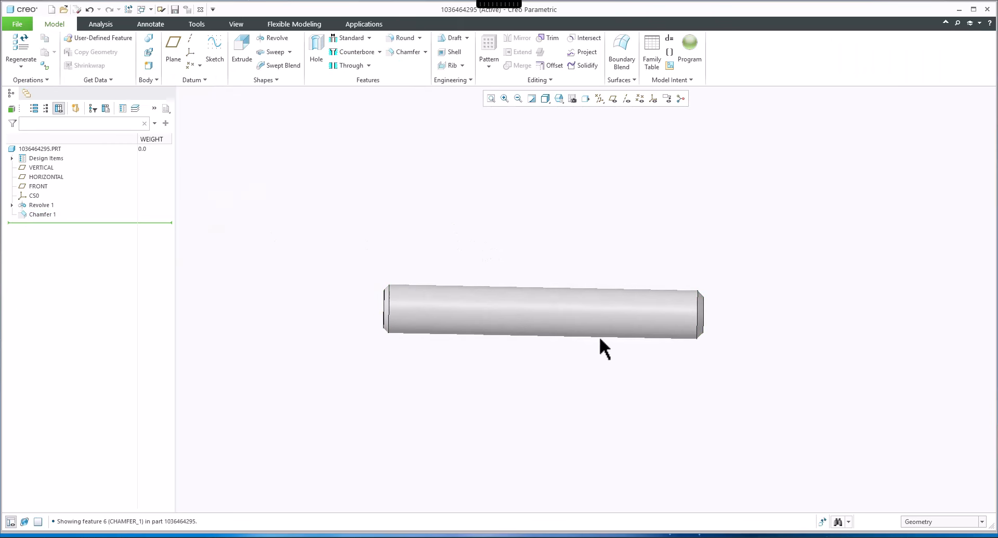
Start a solid Extrude after checking the reference drawing, and open its sketch on the VERTICAL datum plane with datum planes hidden.
middle_drag(462, 255, 455, 257)
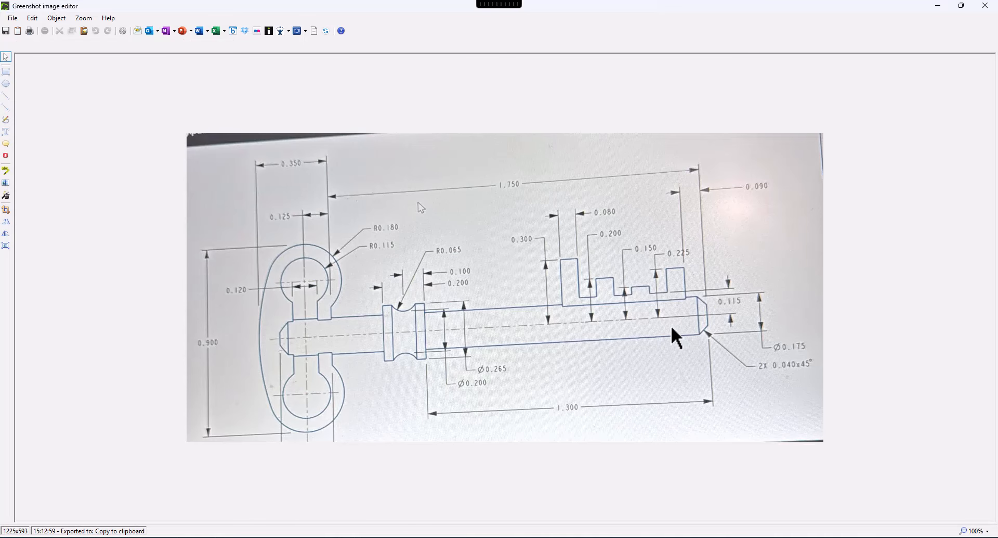
click(937, 6)
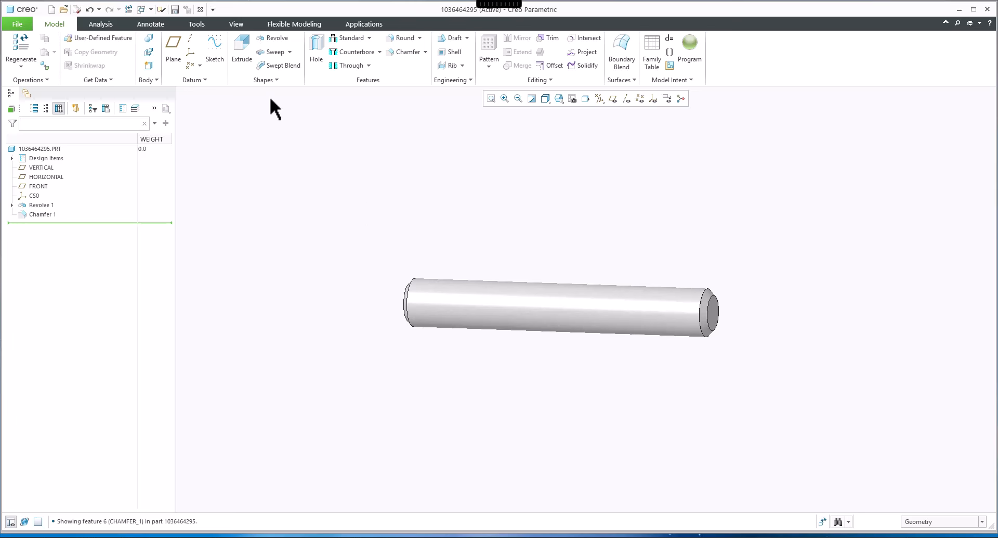
click(242, 46)
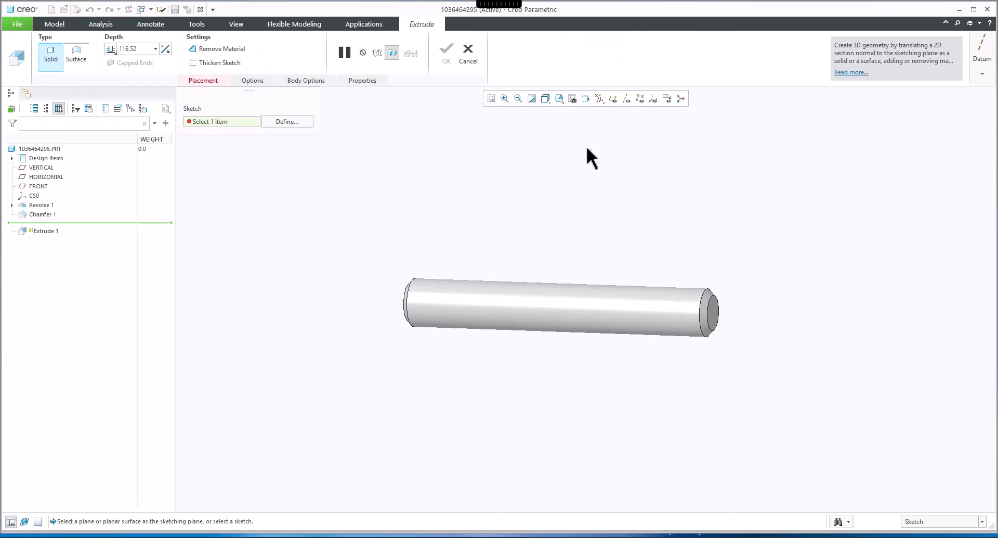
click(613, 98)
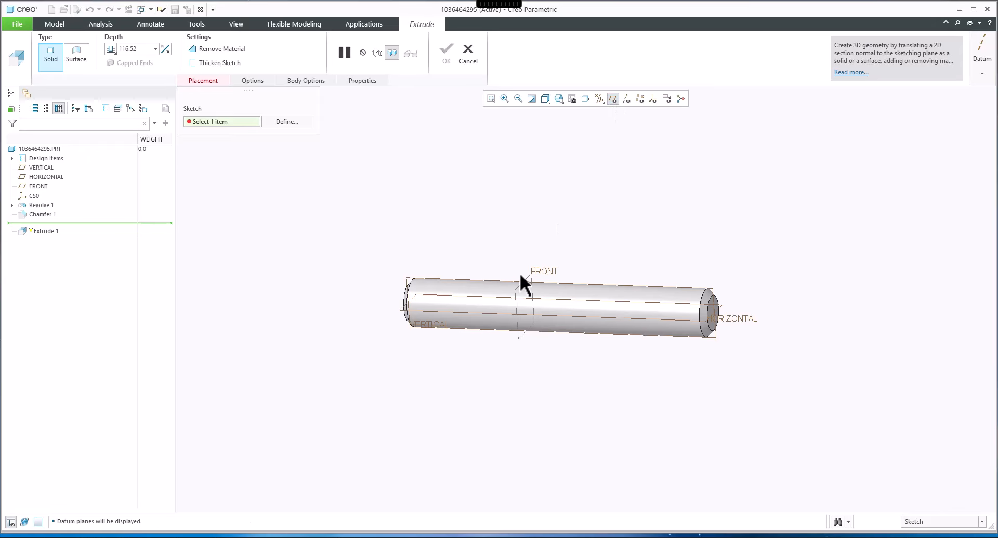
click(411, 281)
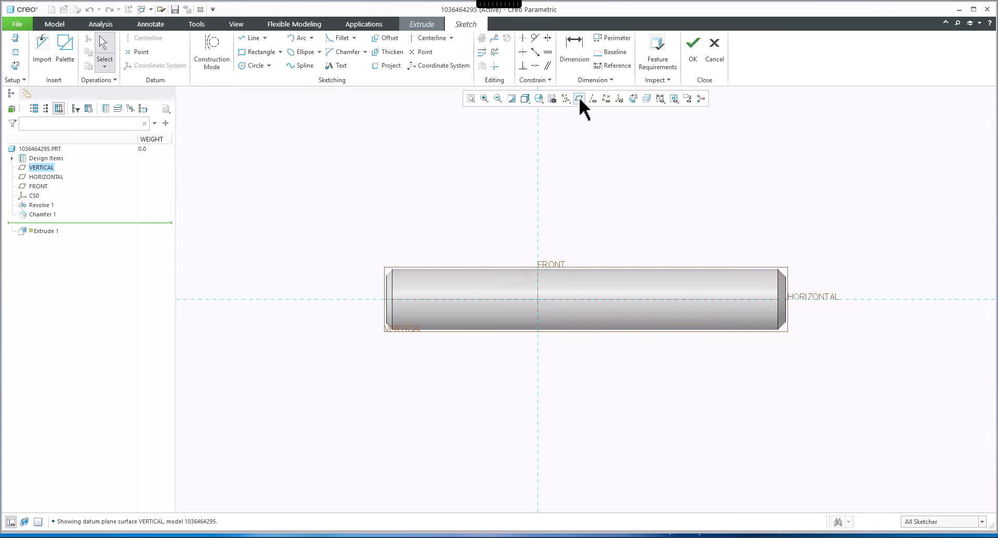
click(580, 99)
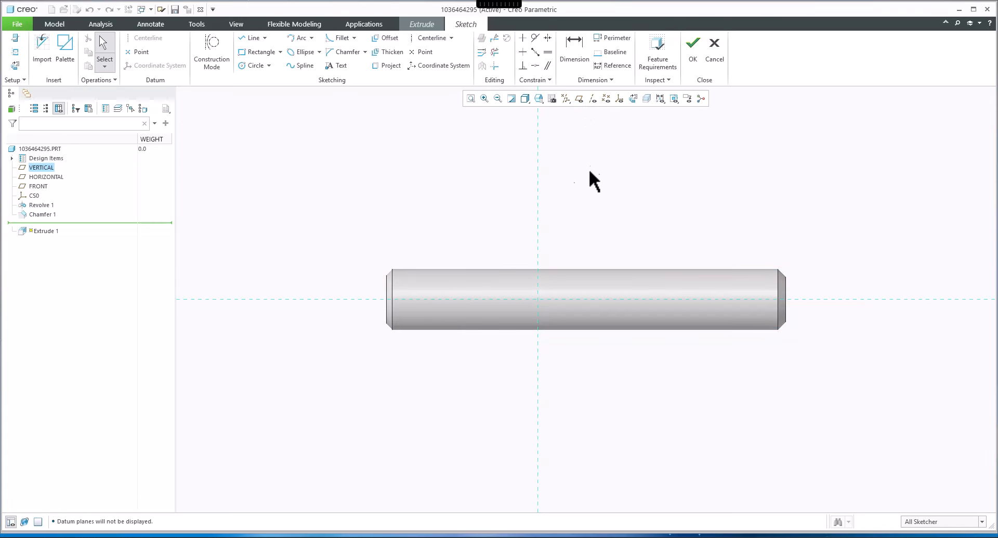
Sketch a circle about 49 in diameter above the shaft's left end, centred about 76 above the axis and 123 left of the vertical reference.
click(254, 64)
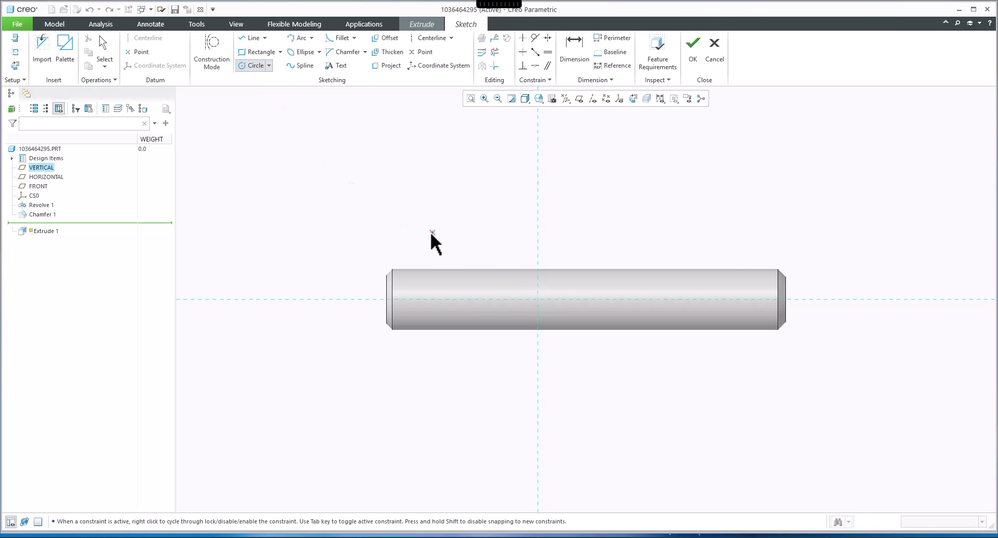
click(429, 211)
middle_click(385, 174)
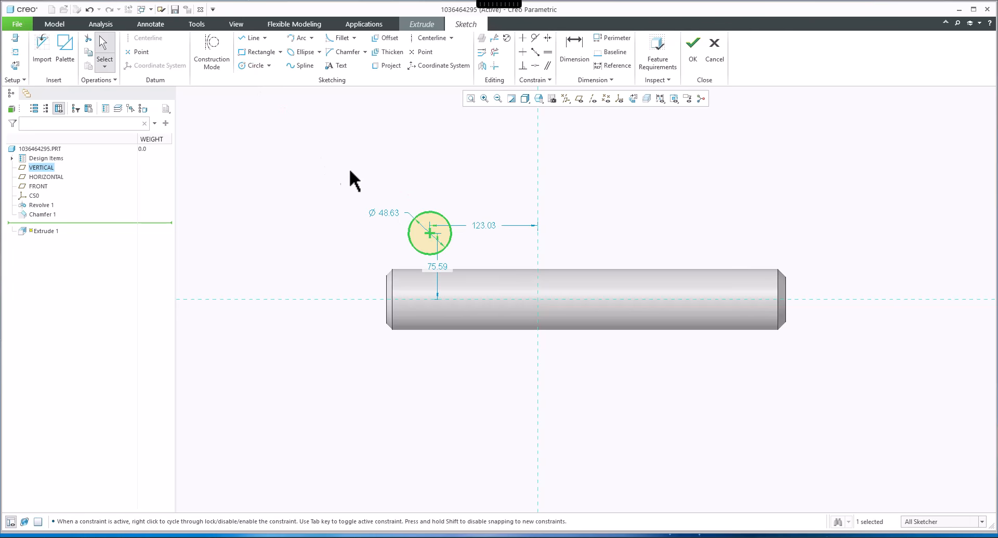
Sketch two vertical lines, about 54 and 55 long, from the circle's lower arc down to the horizontal reference.
click(249, 38)
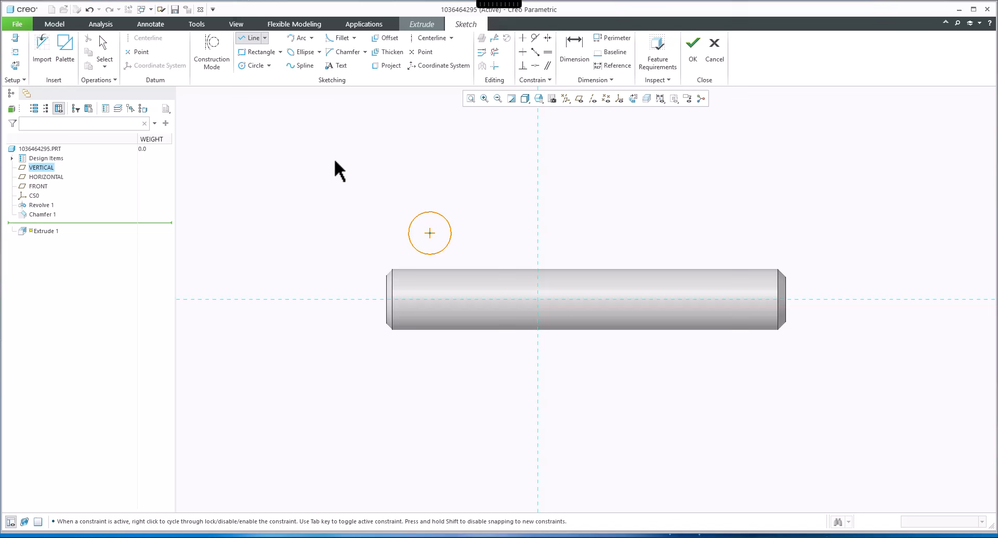
click(421, 253)
click(420, 299)
middle_click(443, 260)
click(441, 251)
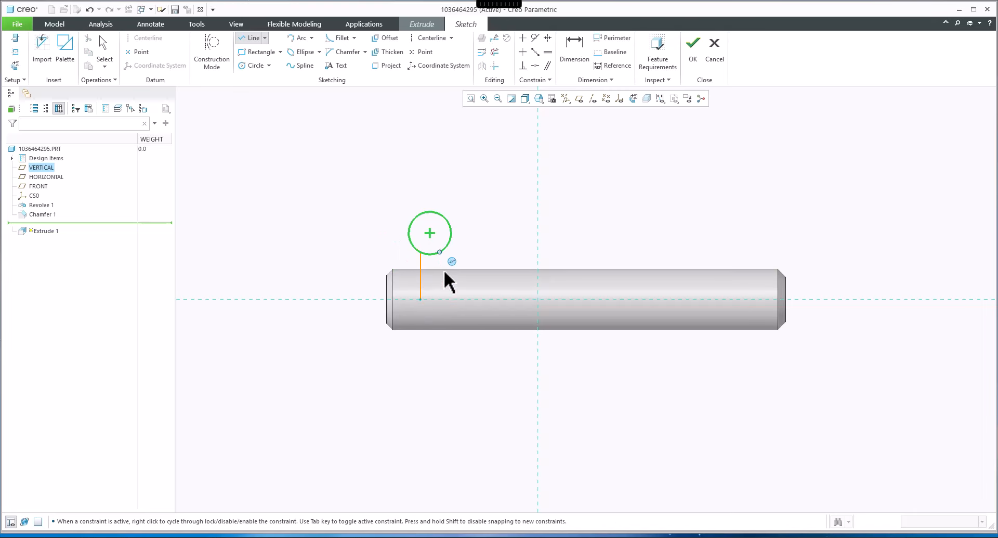
click(442, 298)
middle_click(452, 275)
middle_click(447, 271)
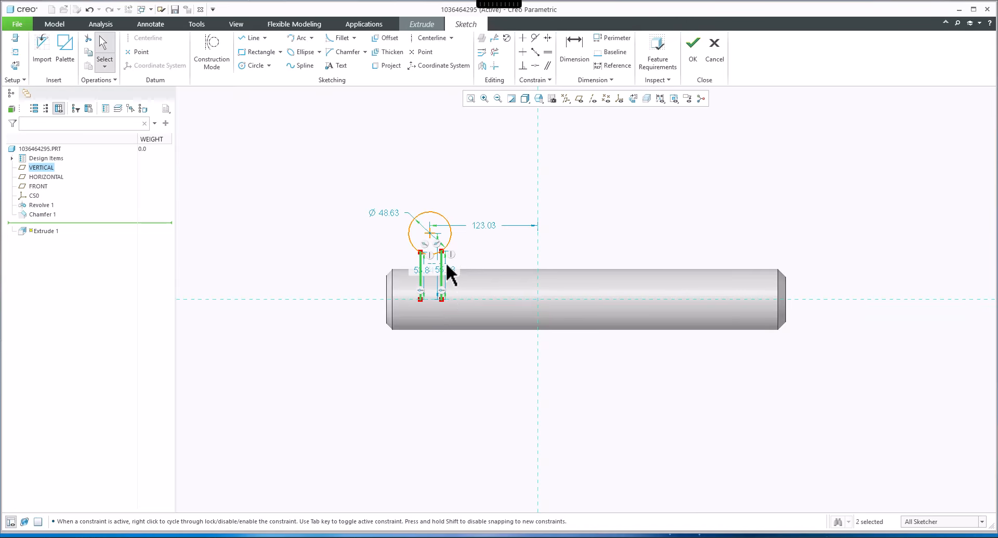
Add a vertical centerline through the circle's centre.
scroll(482, 257, up, 3)
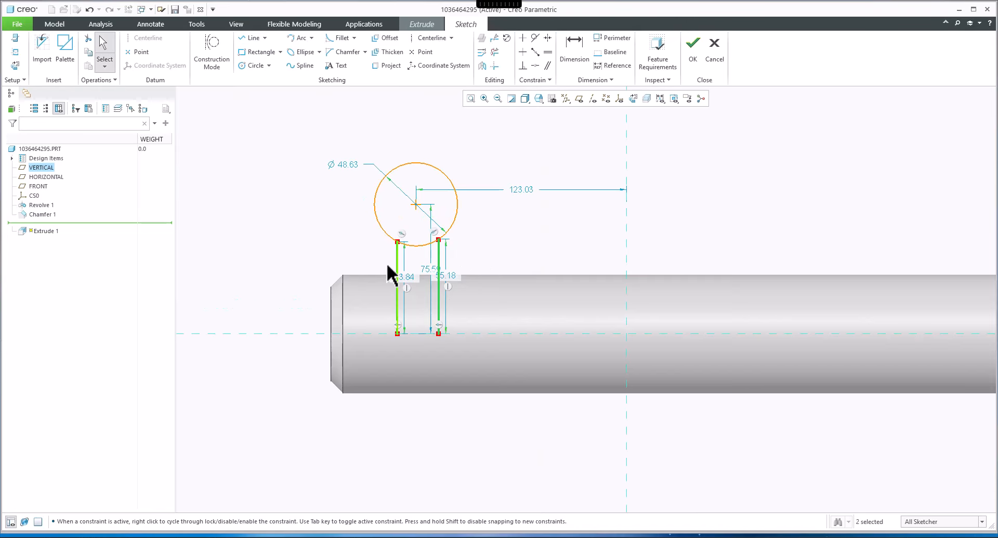
click(495, 259)
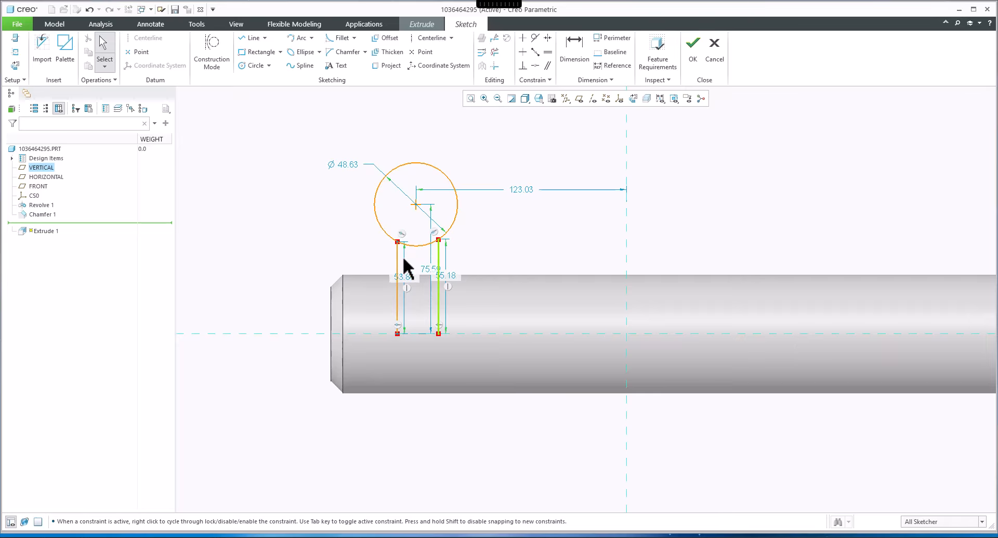
click(427, 38)
click(417, 205)
click(423, 249)
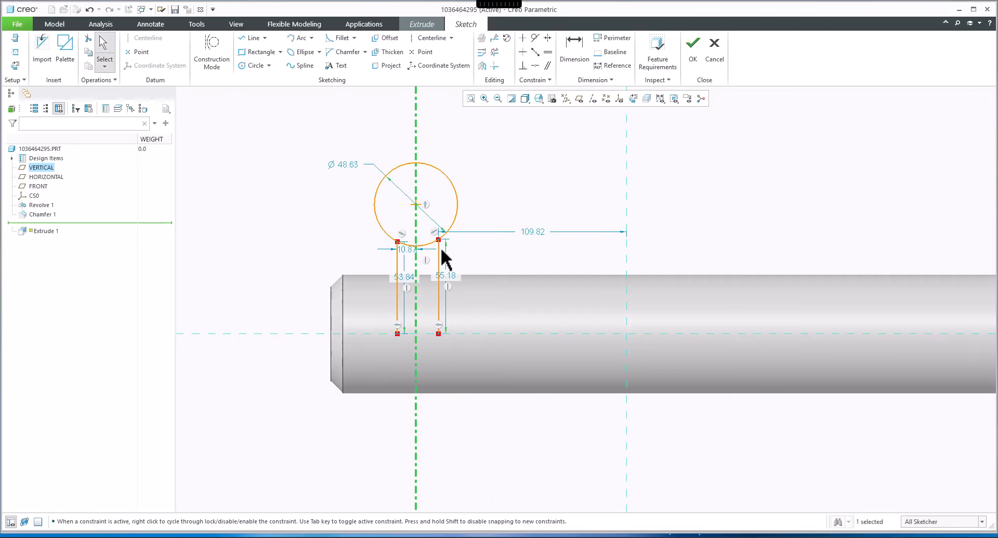
click(499, 185)
Make the upper endpoints of the two vertical lines symmetric about the vertical centerline.
click(548, 38)
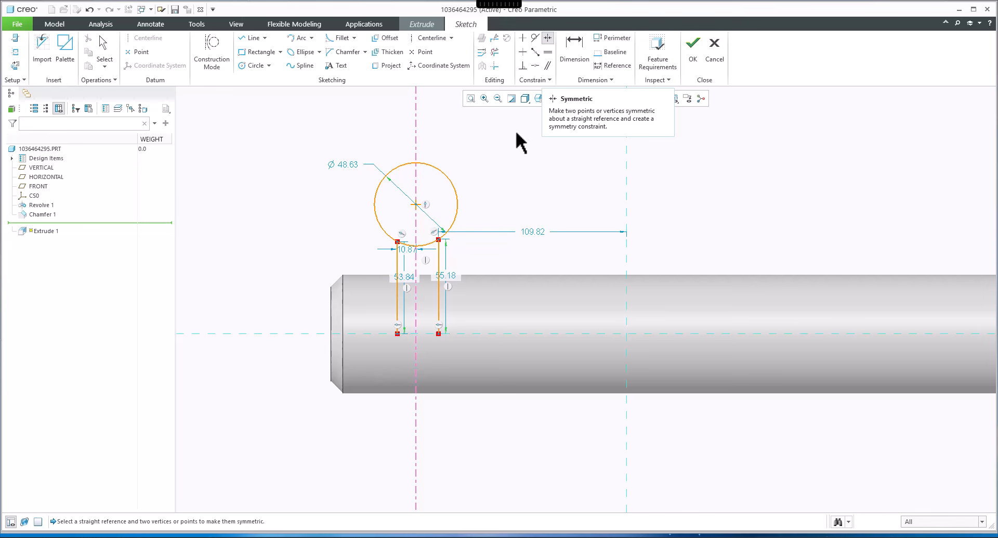
click(397, 246)
click(438, 240)
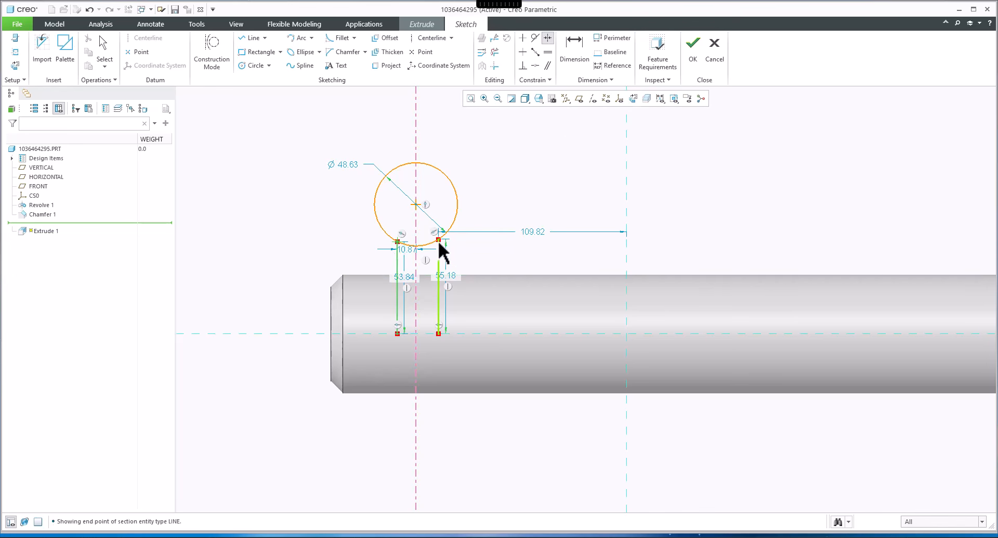
click(420, 235)
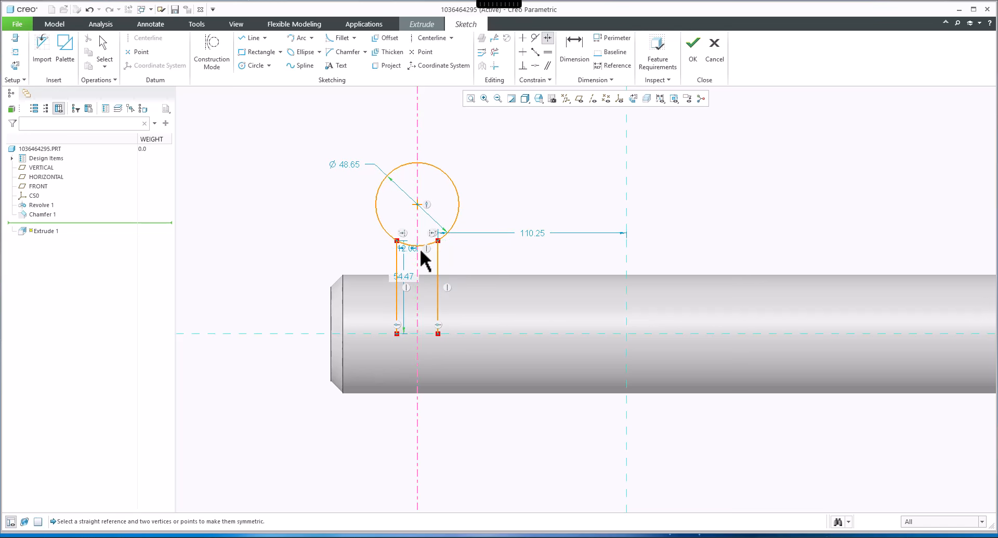
middle_click(494, 248)
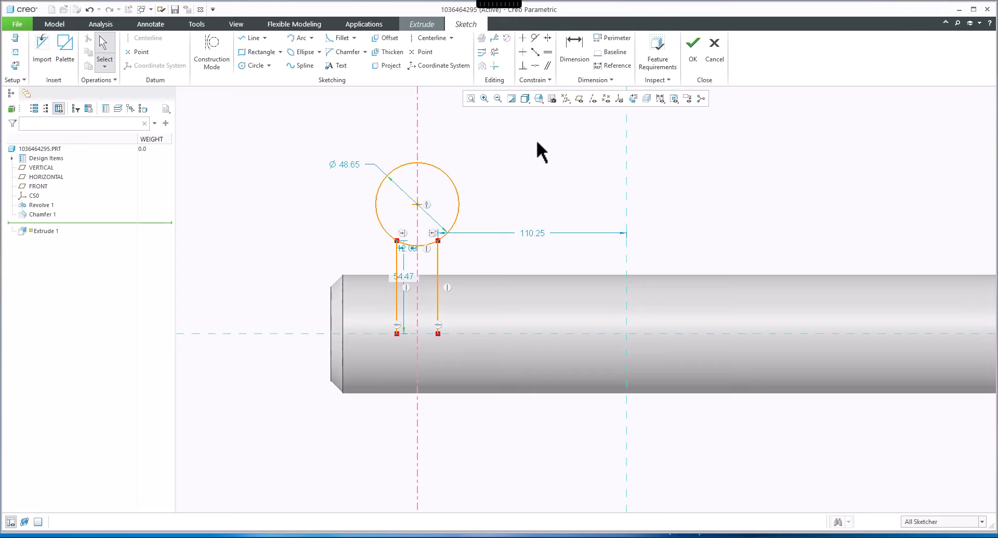
Trim away the circle's lower arc between the two vertical lines to leave an open keyhole outline.
click(495, 53)
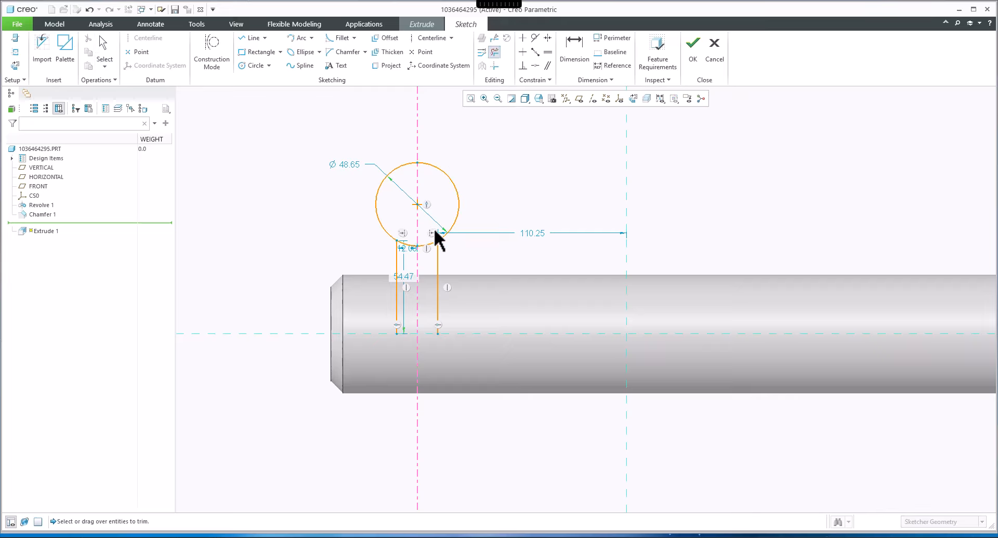
click(425, 248)
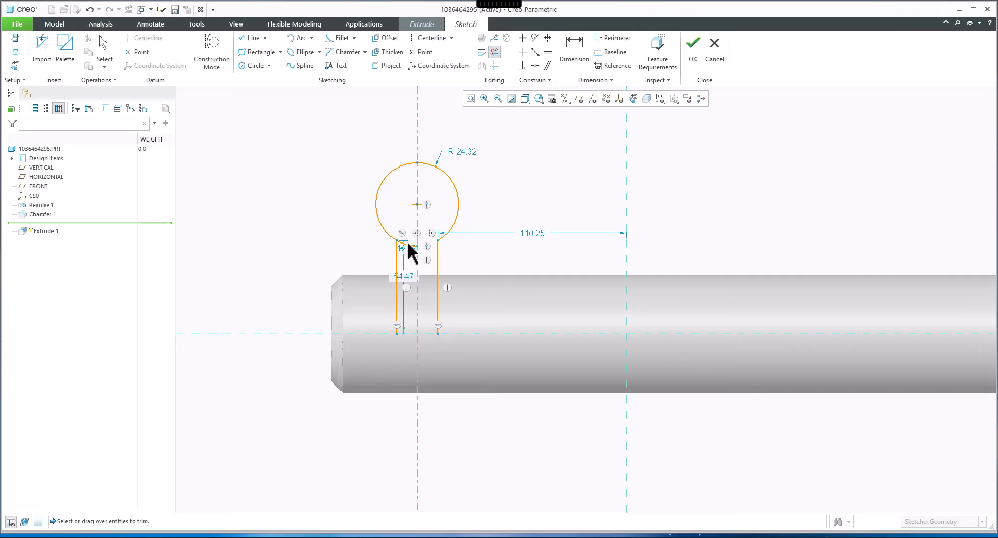
middle_click(507, 240)
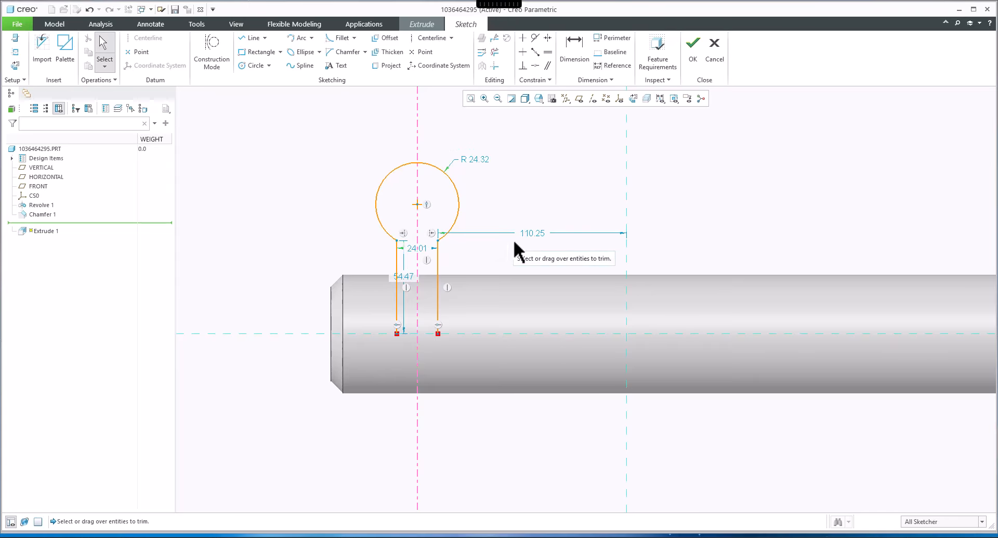
Check the reference drawing and sketch a Center and Ends arc of about 37 radius around the circle, from its lower right to its upper left.
scroll(514, 239, down, 2)
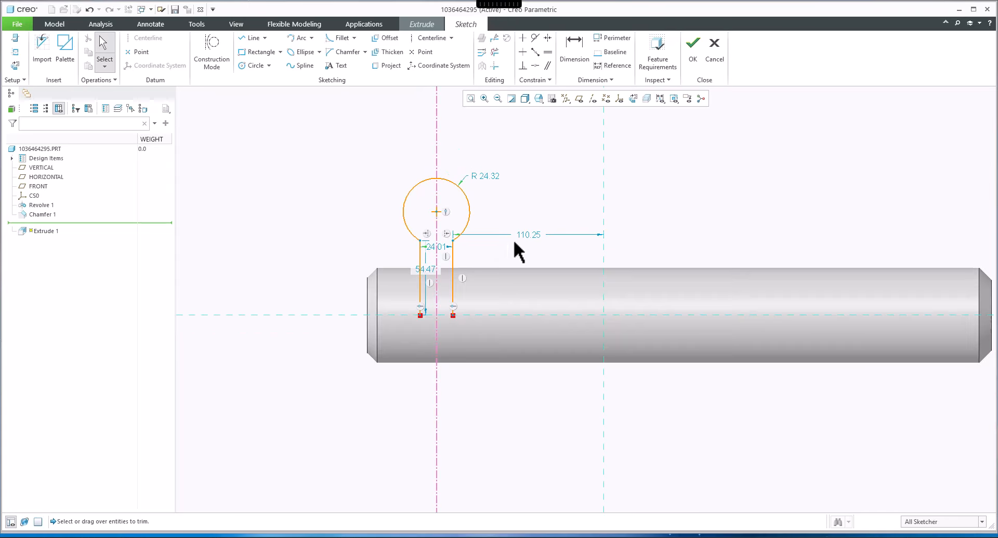
click(561, 537)
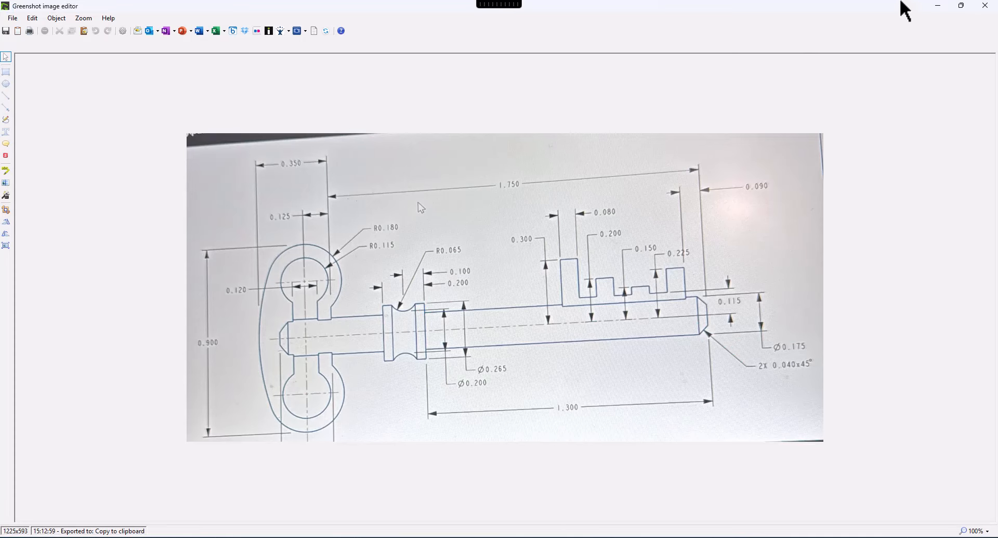
click(939, 7)
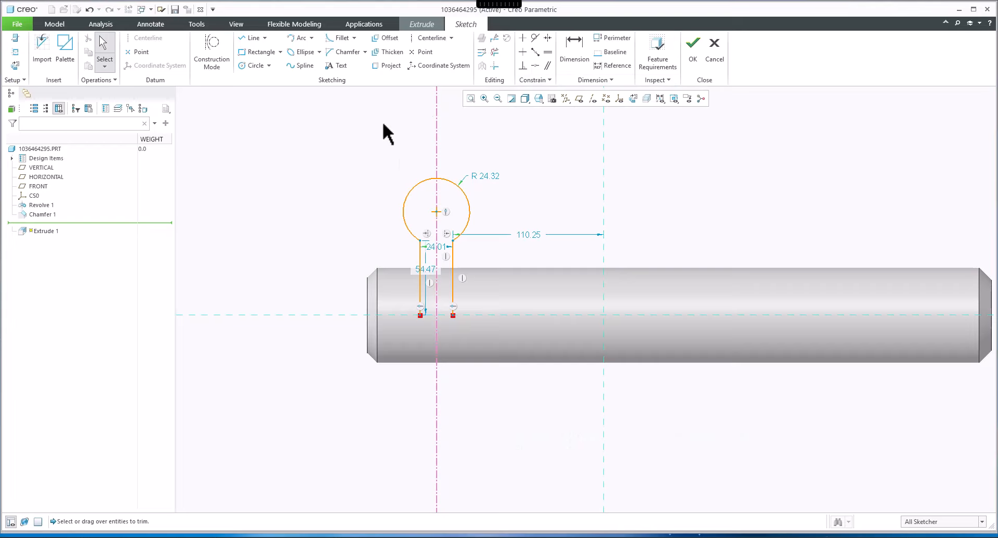
click(312, 38)
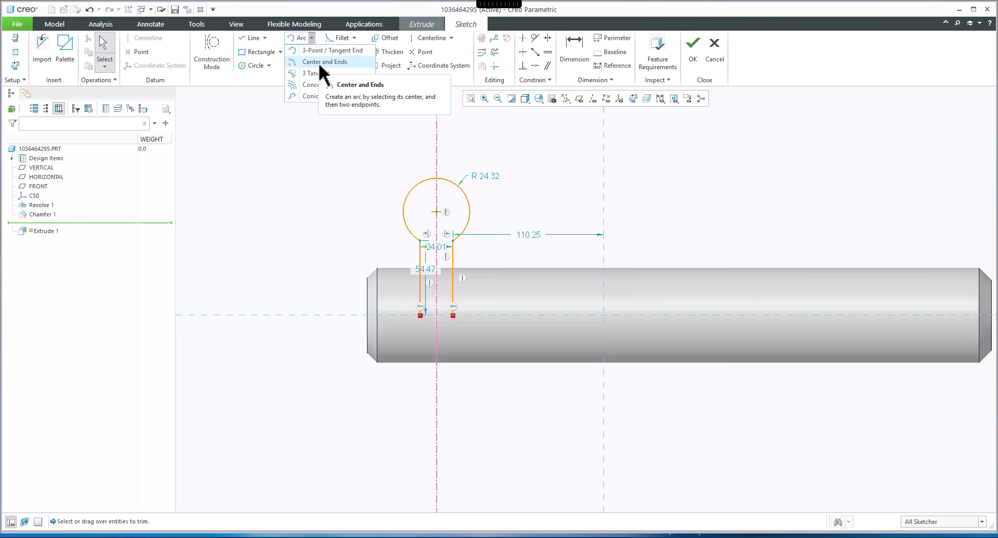
click(319, 63)
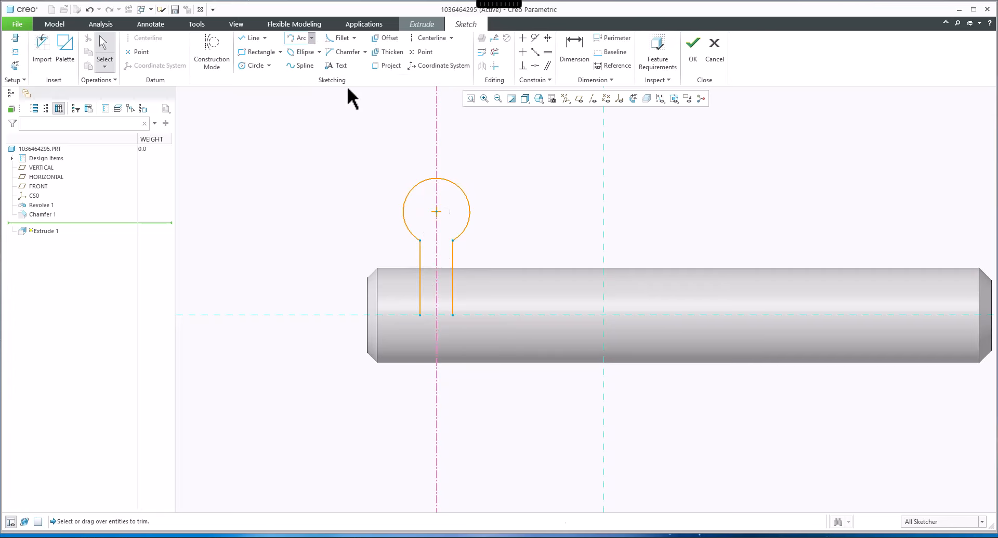
click(437, 211)
click(470, 249)
click(484, 229)
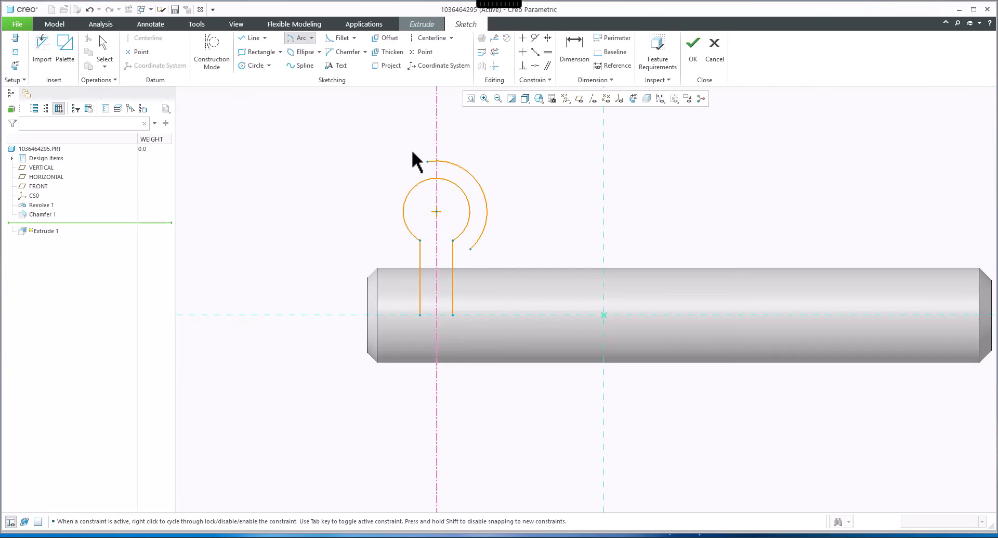
click(391, 175)
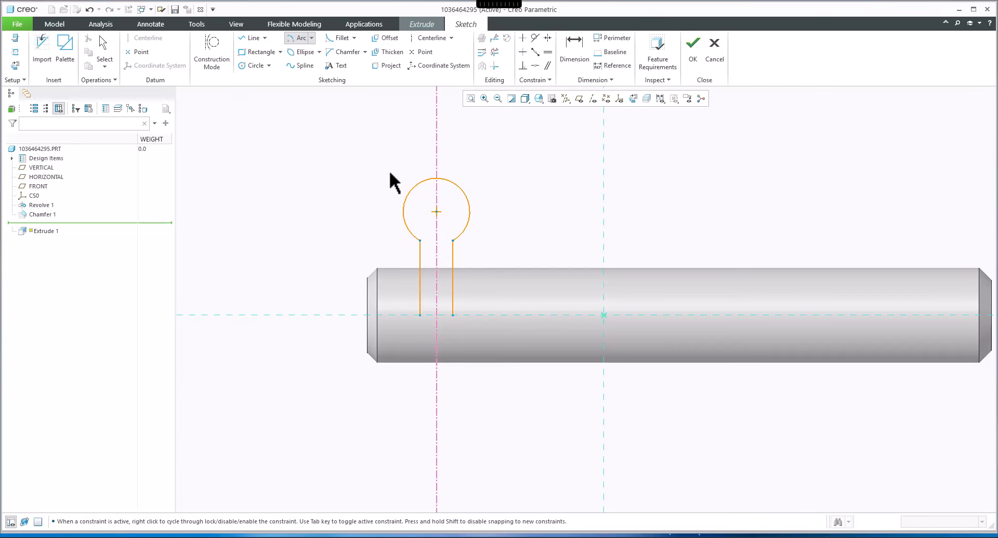
middle_click(350, 172)
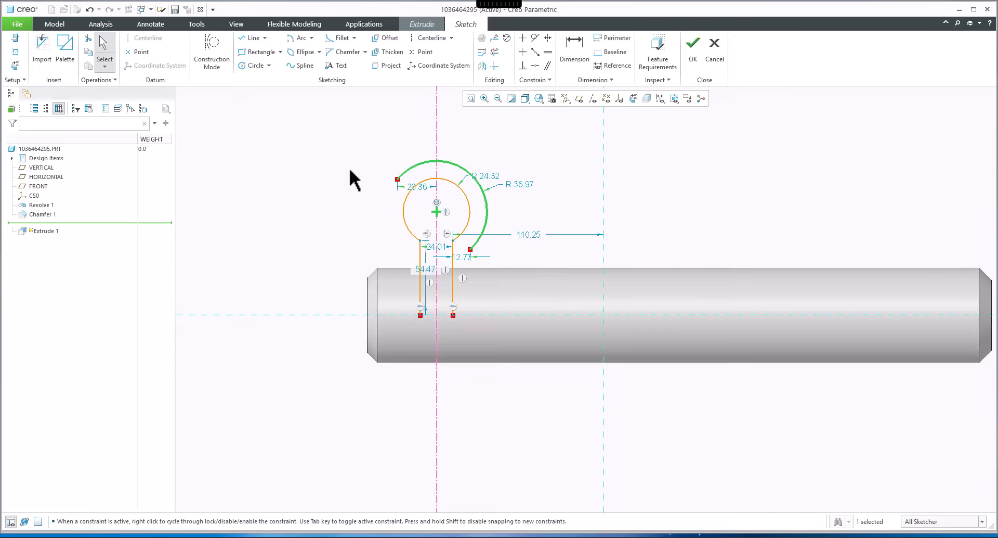
Sketch a vertical line from the outer arc's lower right end down to the horizontal reference.
click(252, 39)
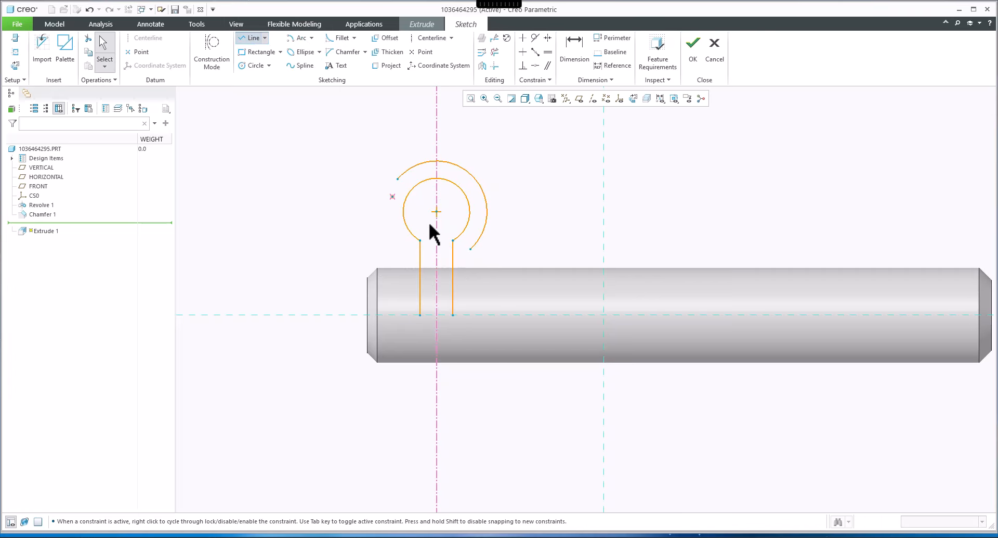
click(470, 248)
click(471, 314)
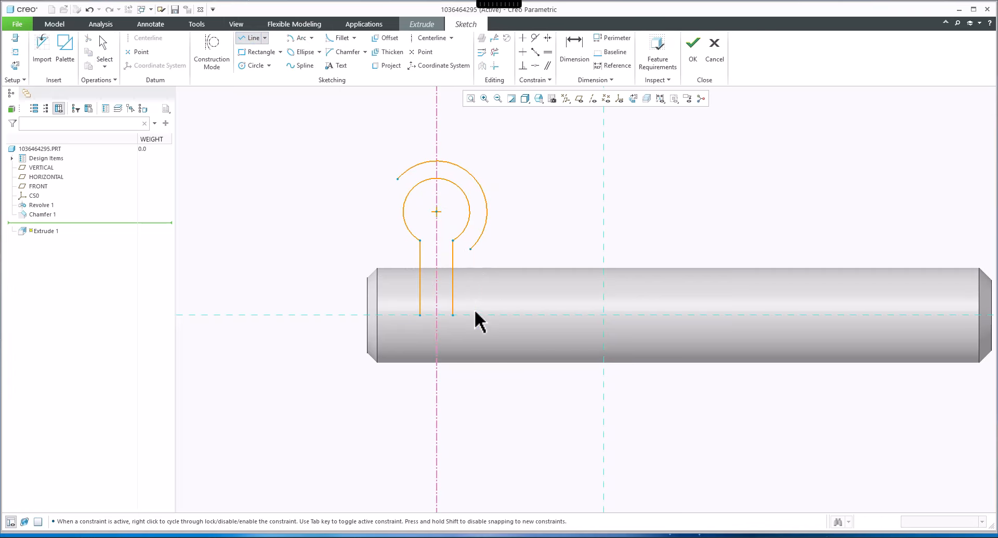
middle_click(314, 201)
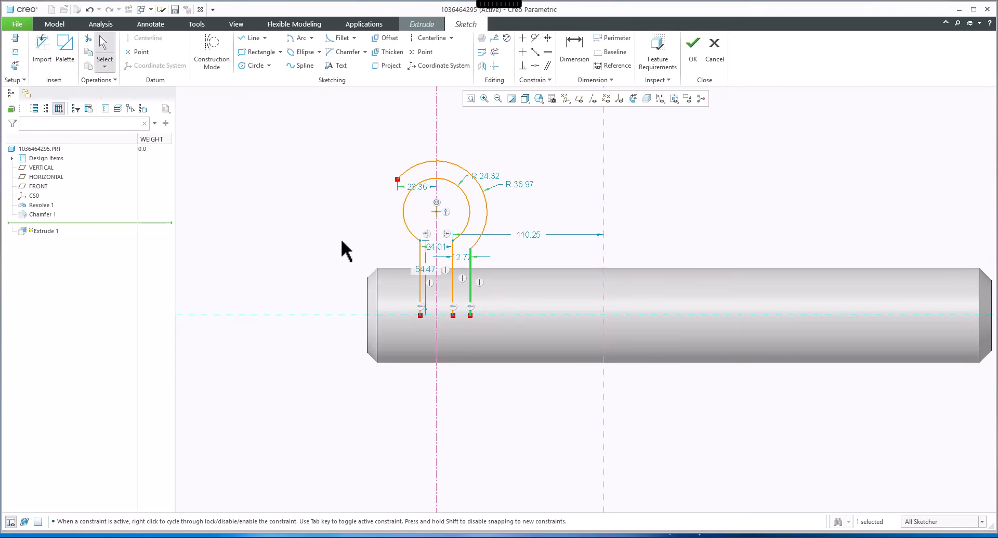
Check the reference drawing and sketch a 3-Point / Tangent End arc of about 155 radius from the outer arc's upper left end to the horizontal reference.
click(581, 536)
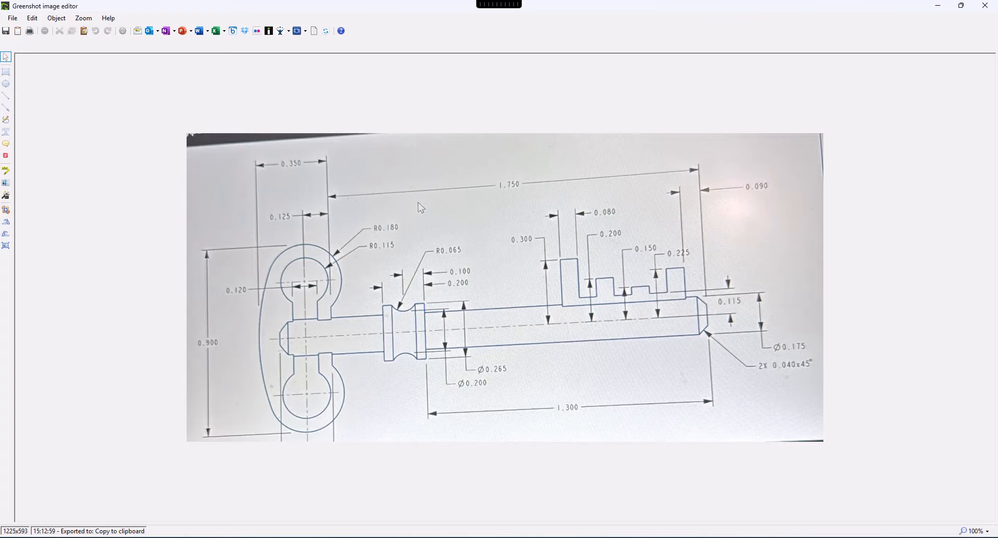
click(939, 6)
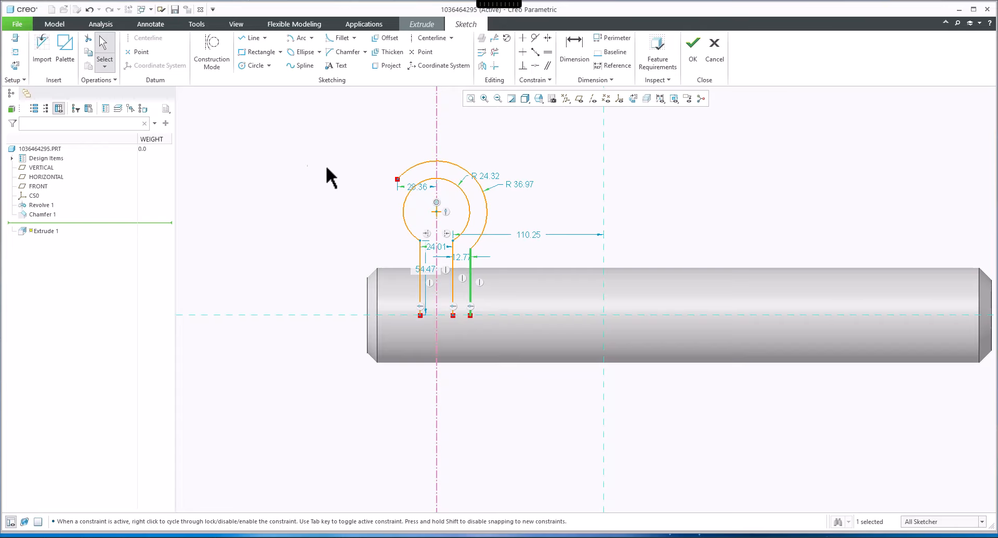
click(311, 38)
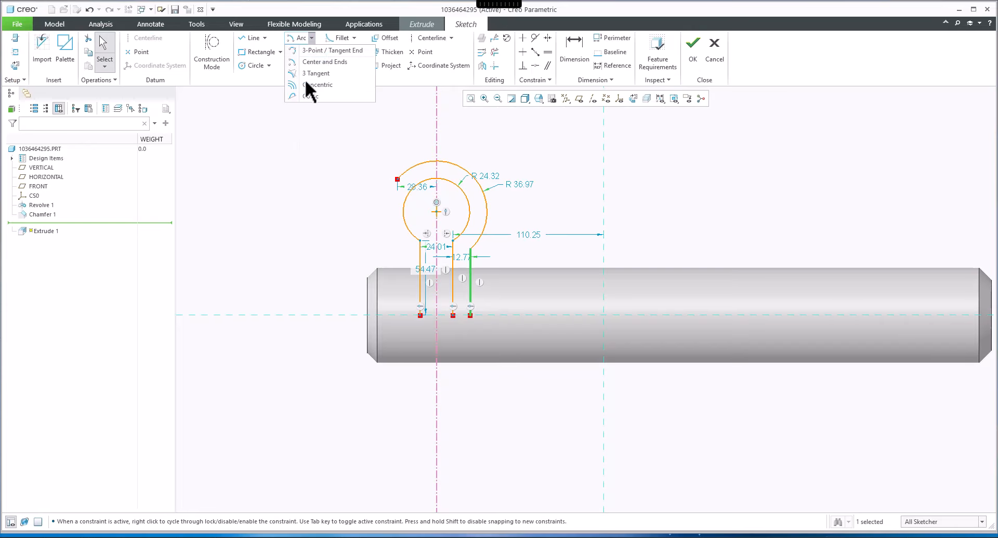
click(313, 50)
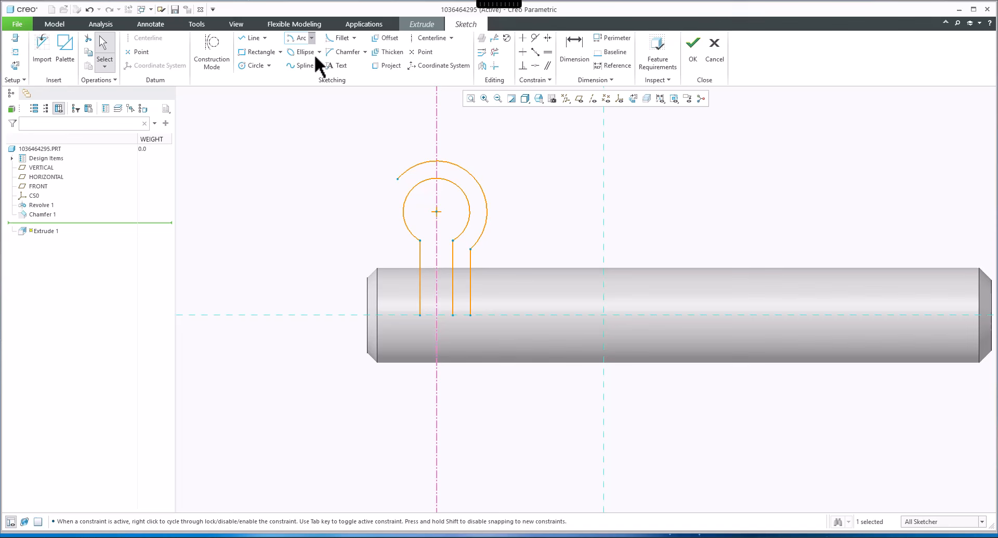
click(398, 178)
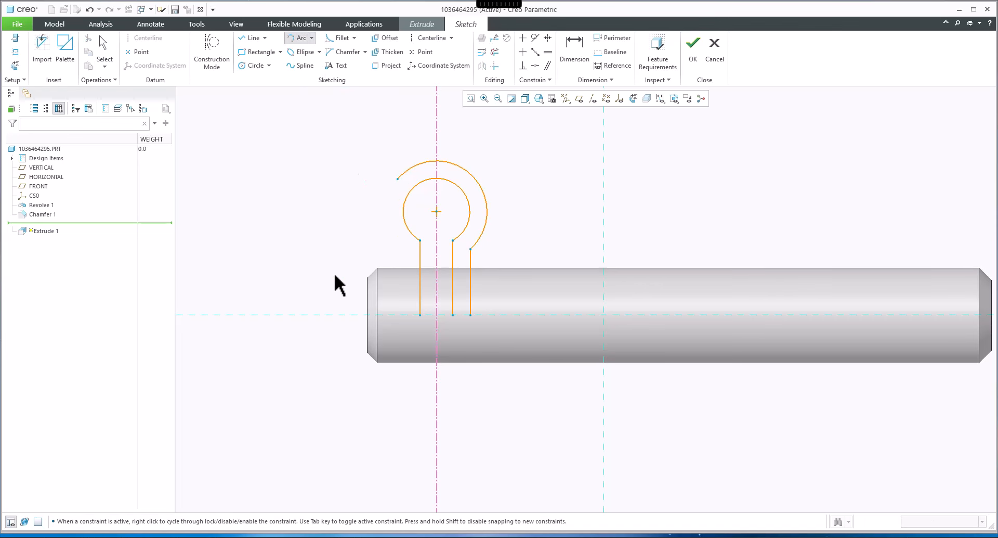
click(349, 315)
middle_click(358, 325)
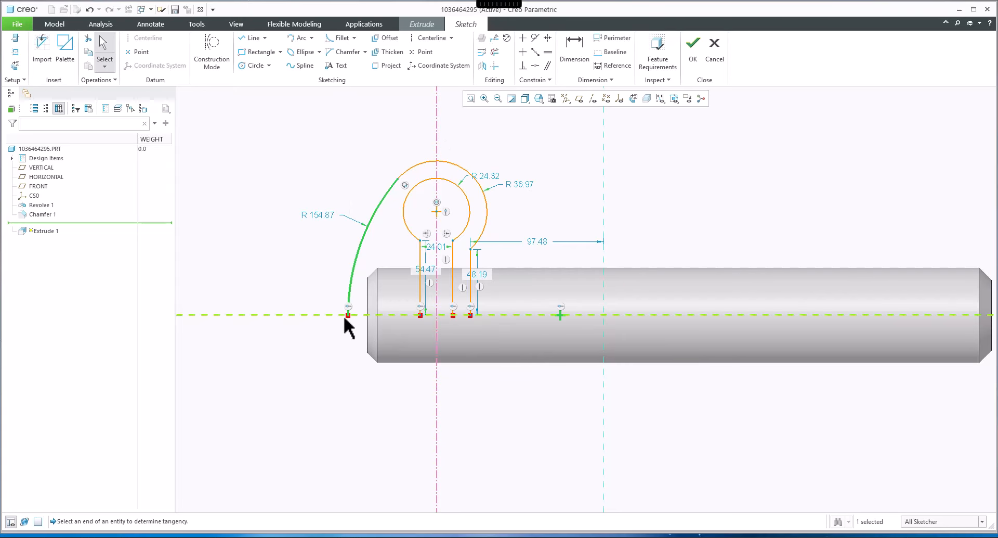
click(319, 282)
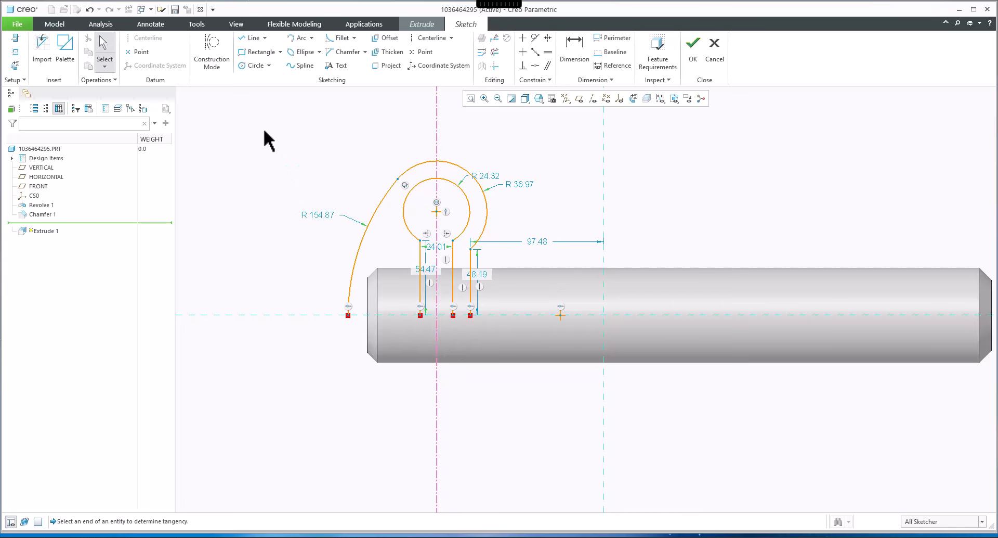
Add a horizontal centerline along the shaft axis and mirror the whole key head profile about it.
click(432, 37)
click(335, 314)
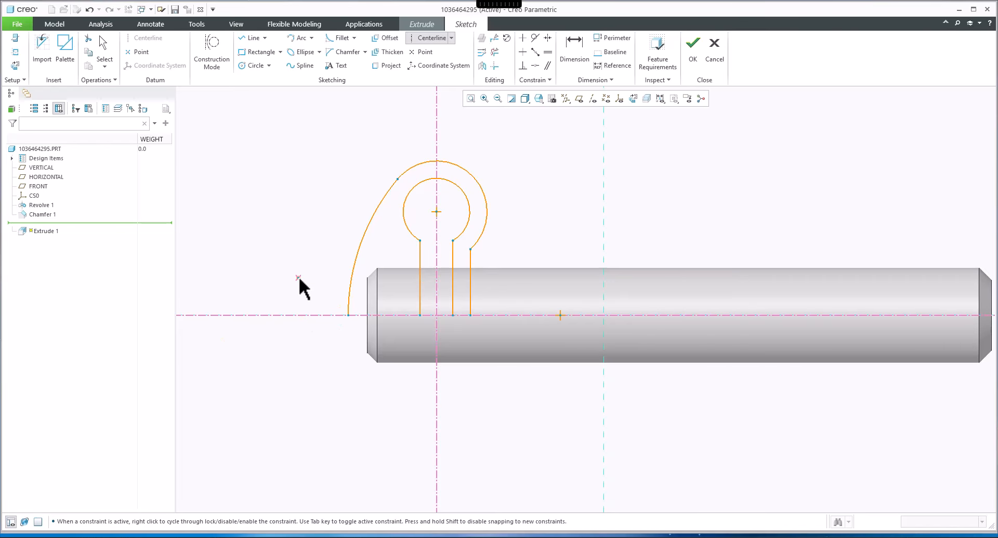
middle_click(299, 276)
mouse_move(284, 119)
mouse_down()
mouse_move(503, 282)
mouse_move(538, 351)
mouse_up()
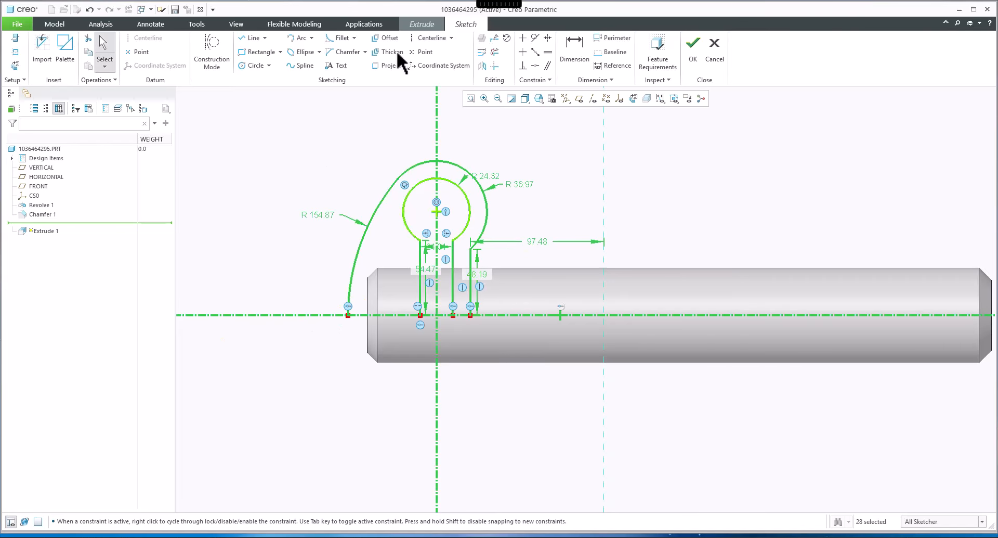
click(482, 66)
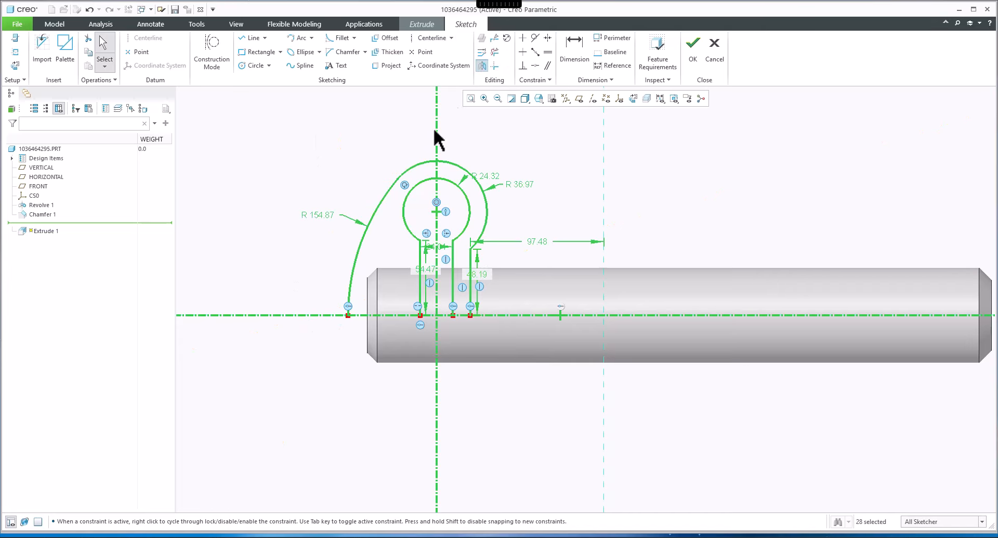
click(311, 315)
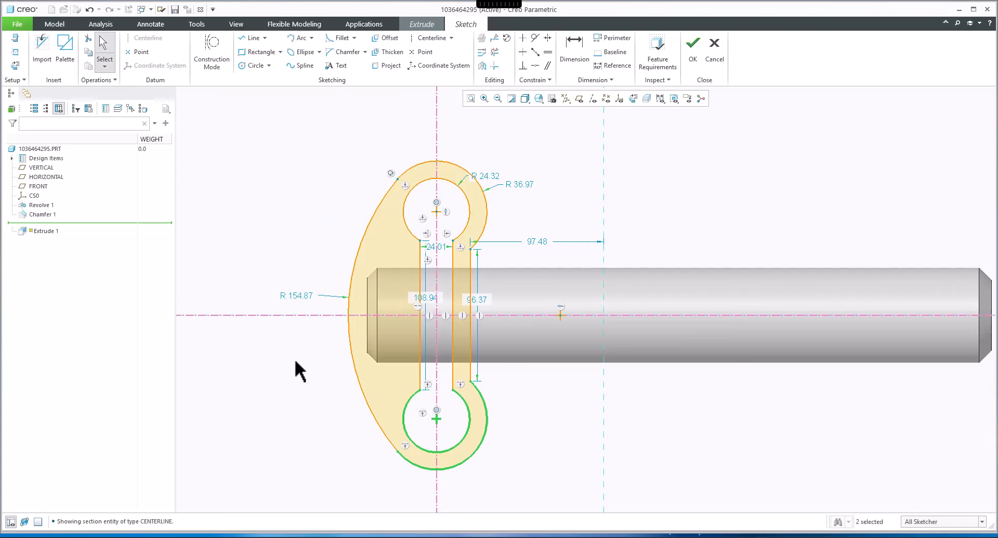
click(289, 254)
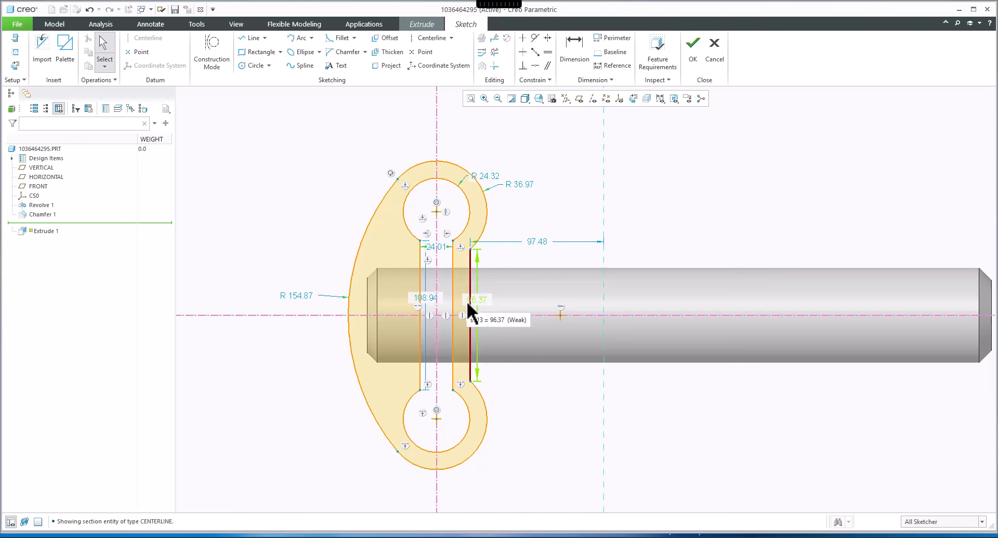
Check the reference drawing and dimension the horizontal distance from the large side arc to the far side of the upper inner circle.
key(alt+Tab)
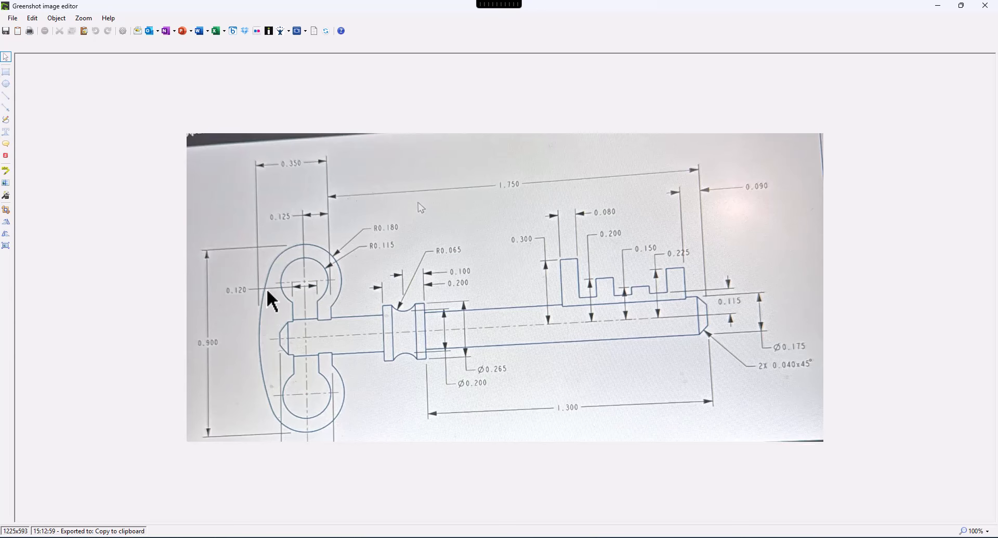
click(938, 5)
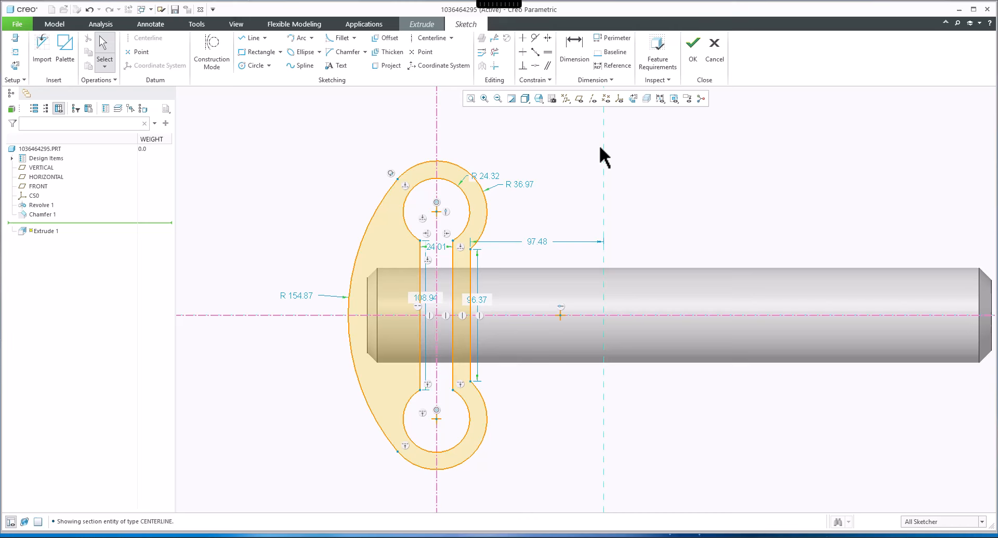
click(575, 46)
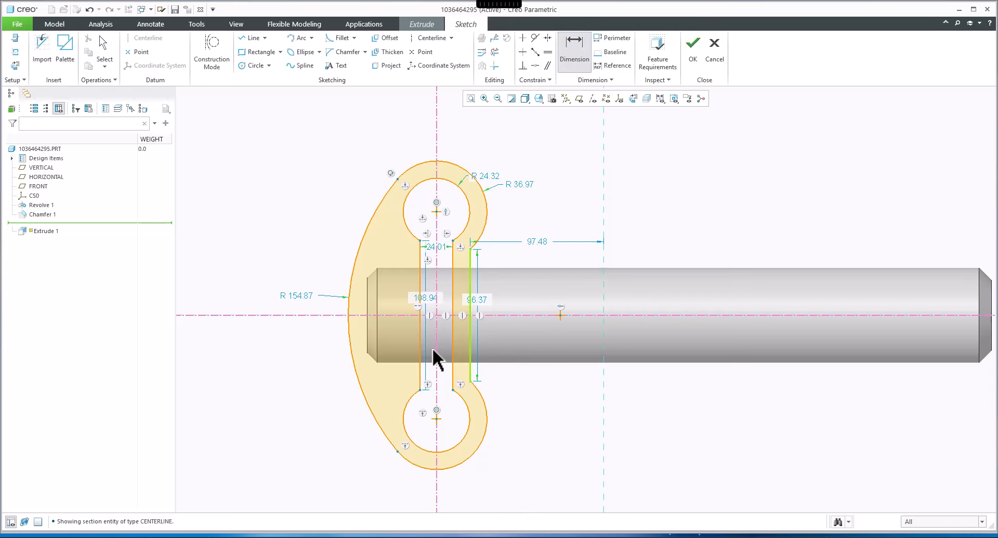
click(351, 338)
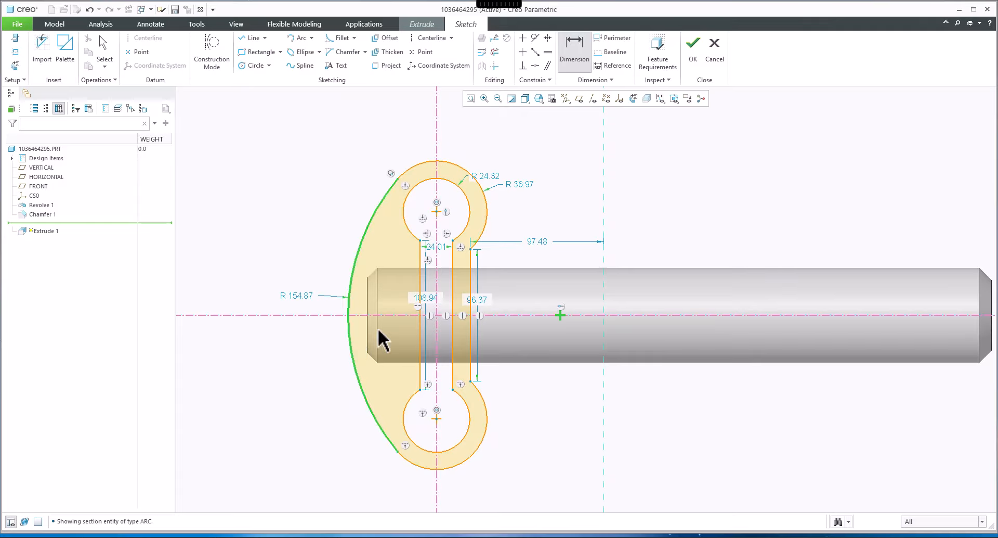
click(467, 223)
middle_click(452, 132)
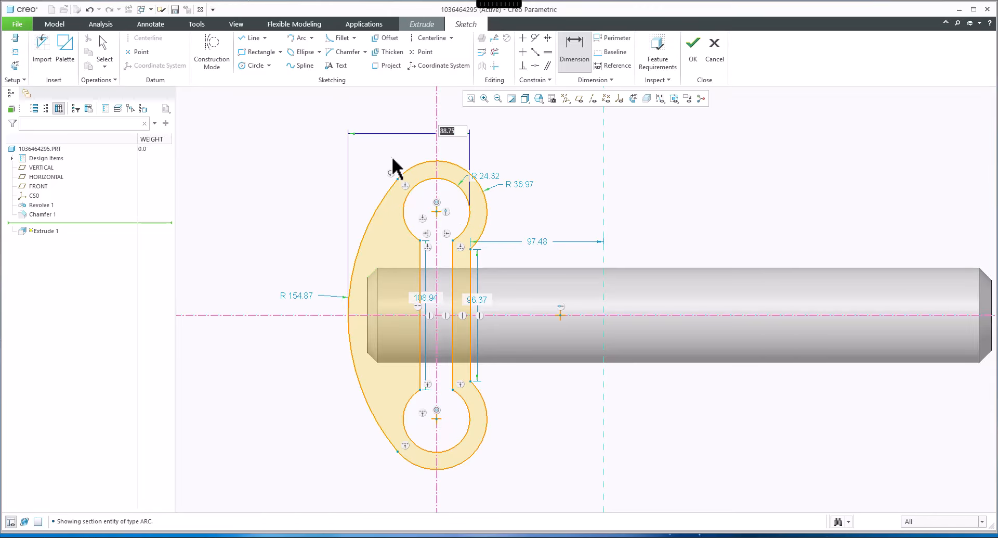
key(Return)
Dimension the key head's overall height between the tops and bottoms of the two outer arcs.
click(445, 161)
click(453, 465)
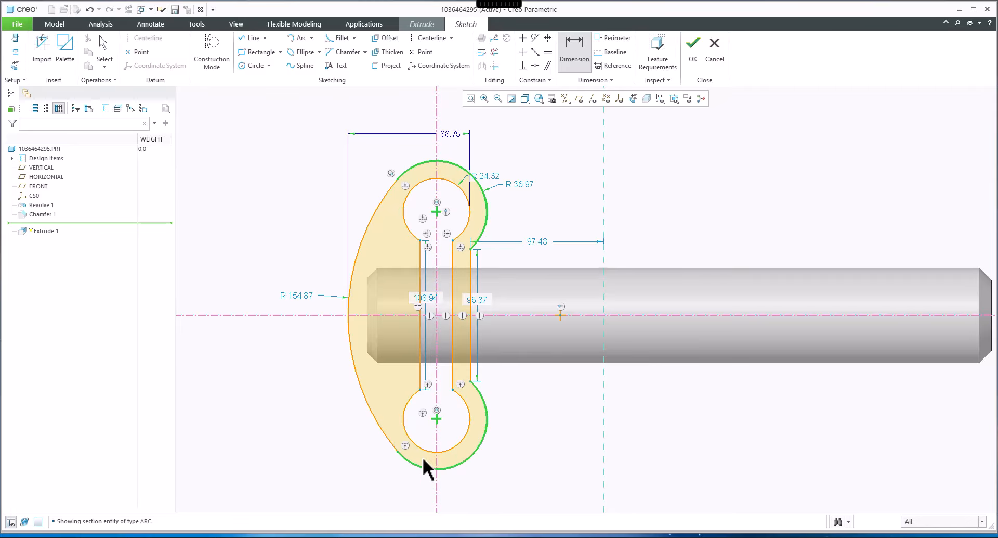
middle_click(277, 330)
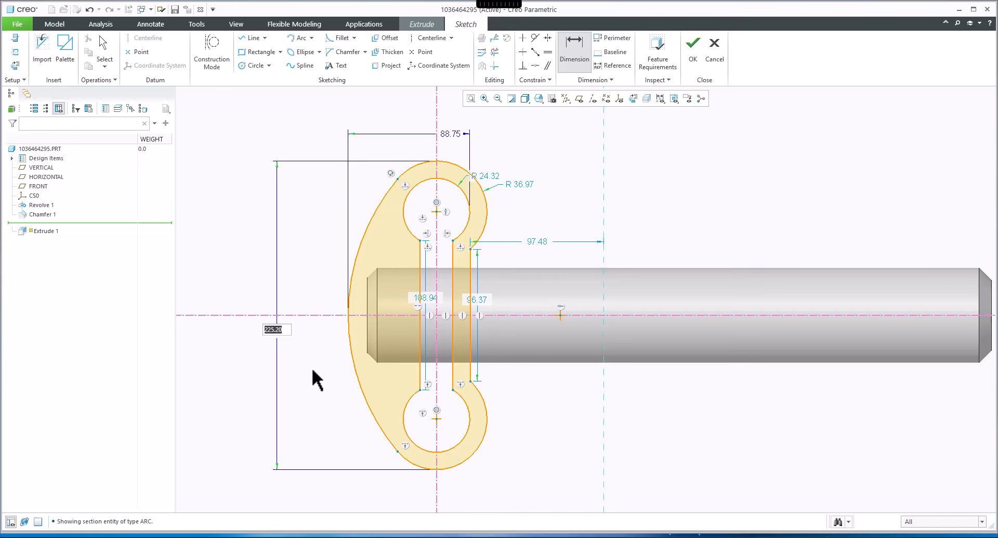
key(Return)
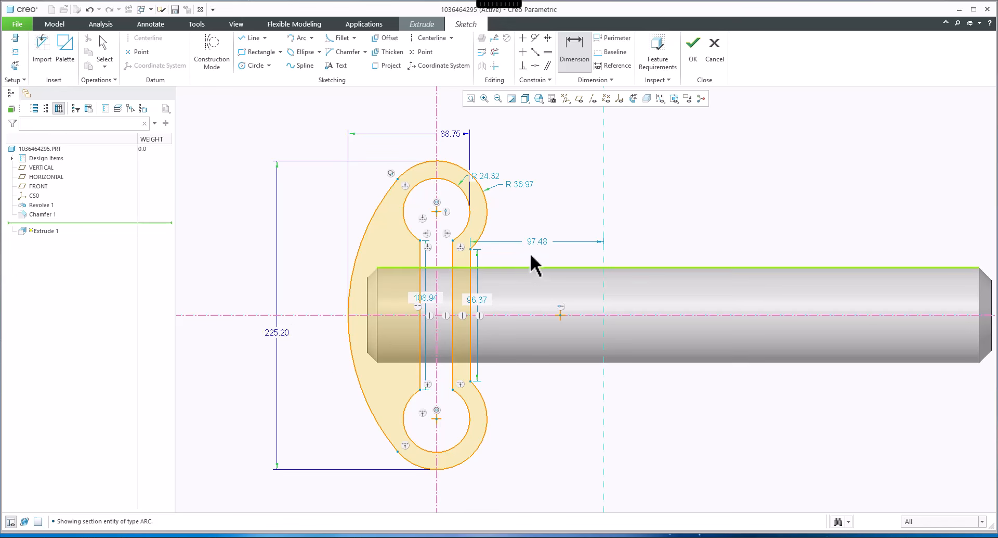
Dimension the upper inner circle's diameter and the surrounding outer arc's radius.
click(579, 44)
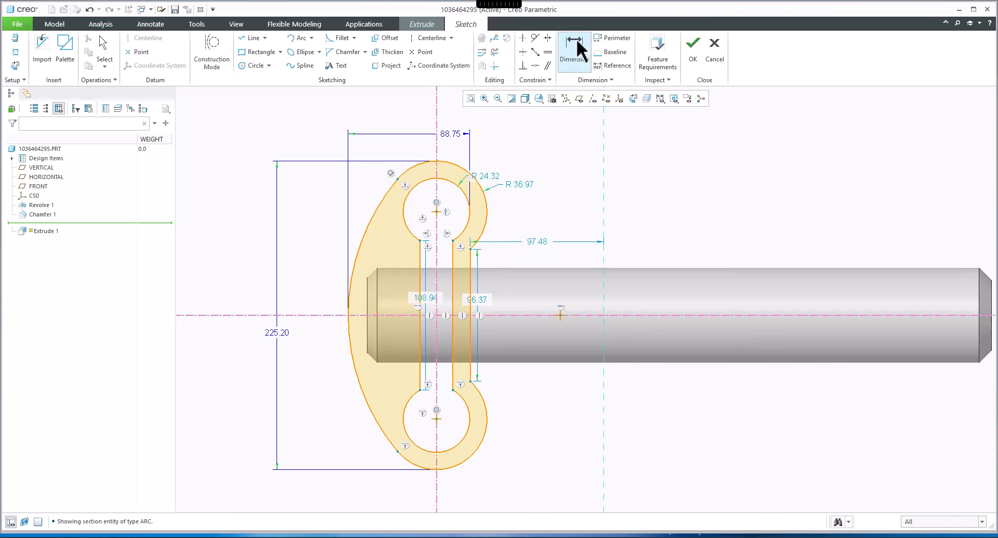
click(462, 189)
middle_click(531, 158)
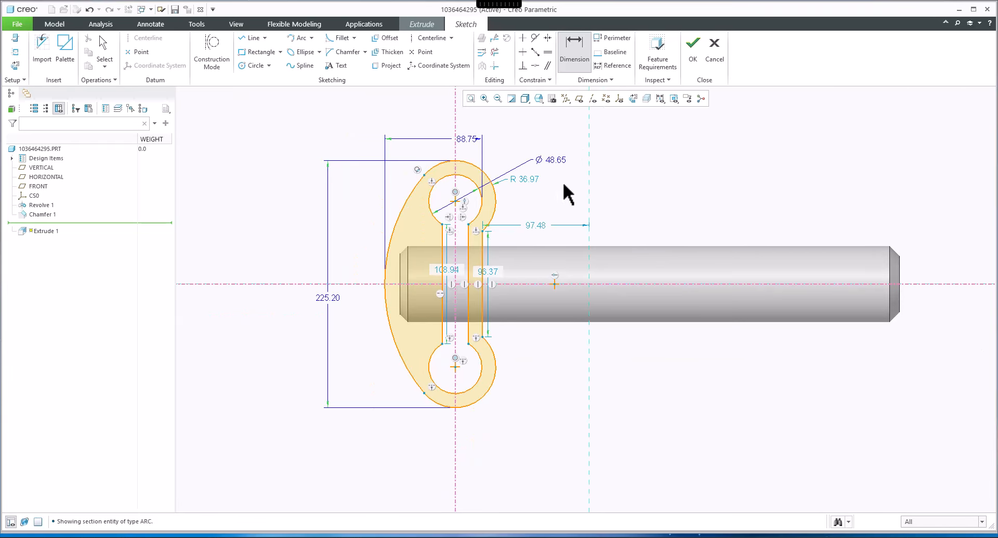
click(575, 45)
middle_click(536, 202)
key(Return)
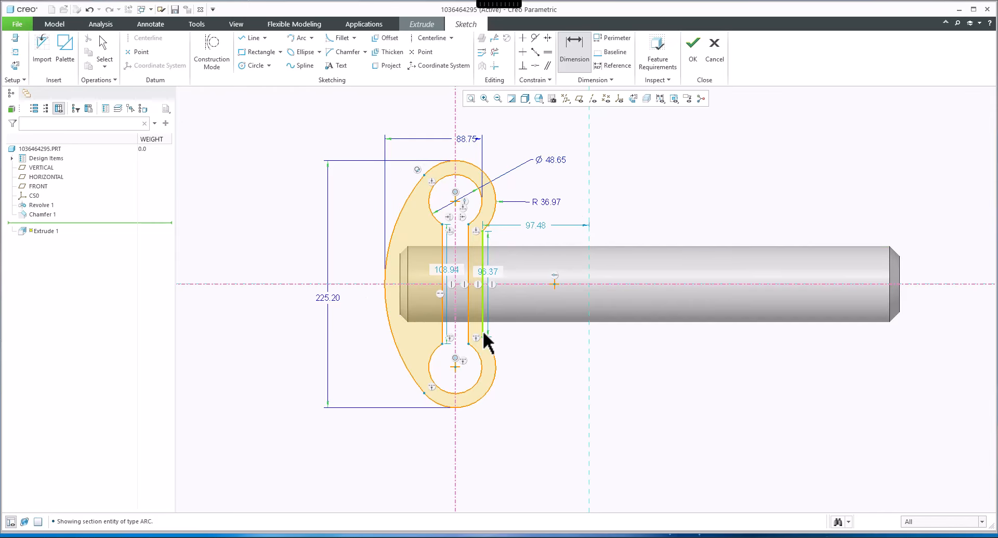
Finish the key head sketch and extrude it as a solid symmetrically about the sketch plane with a depth of about 14.30.
click(696, 65)
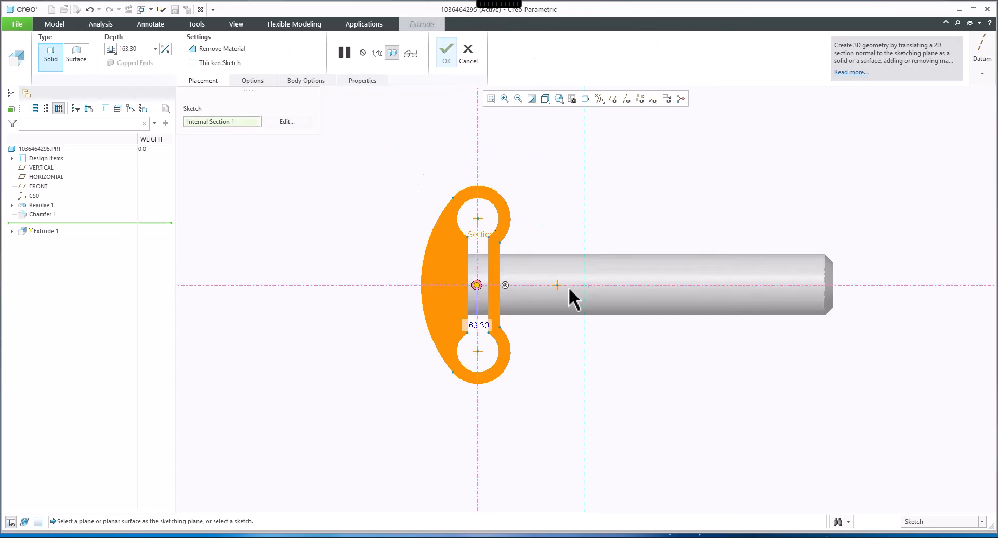
middle_drag(549, 282, 554, 309)
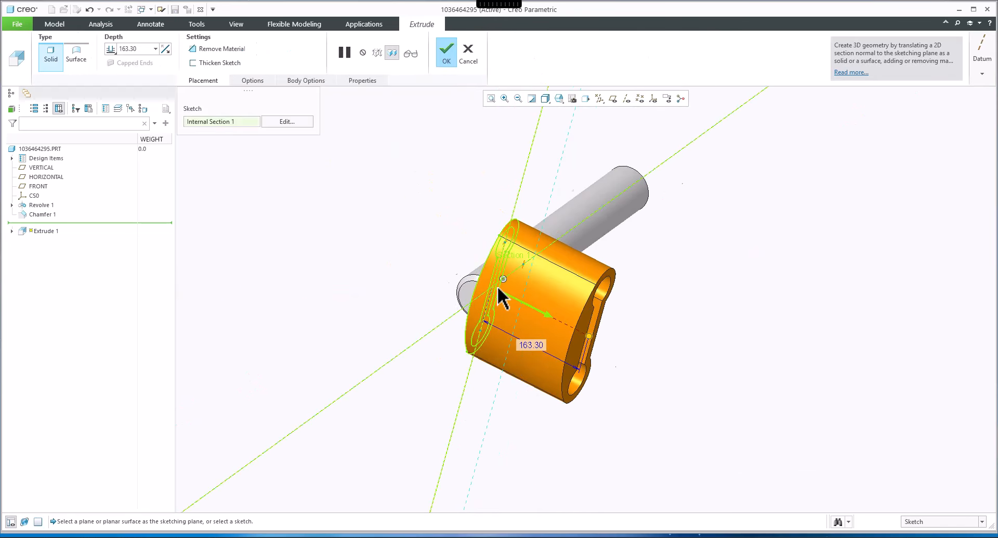
scroll(538, 379, down, 2)
drag(620, 353, 600, 329)
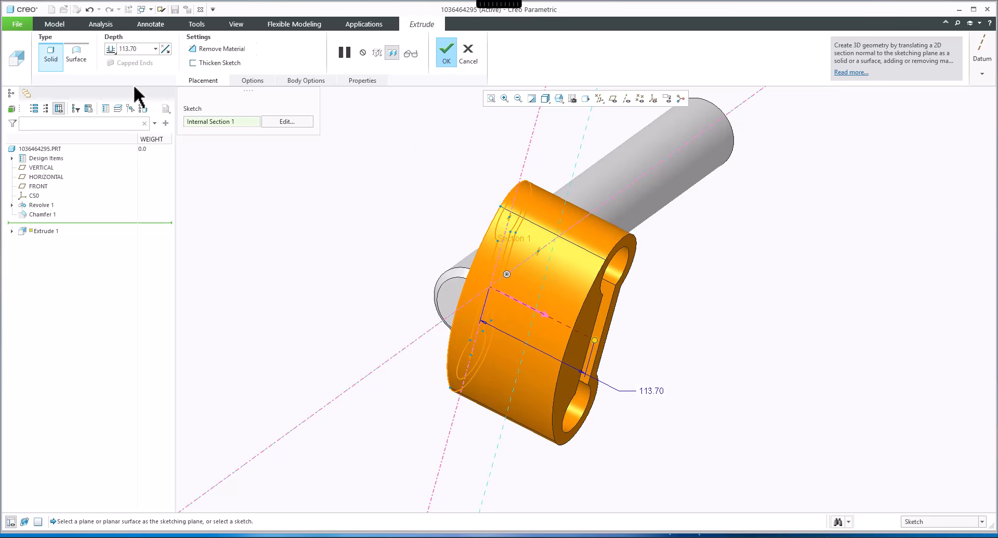
click(112, 49)
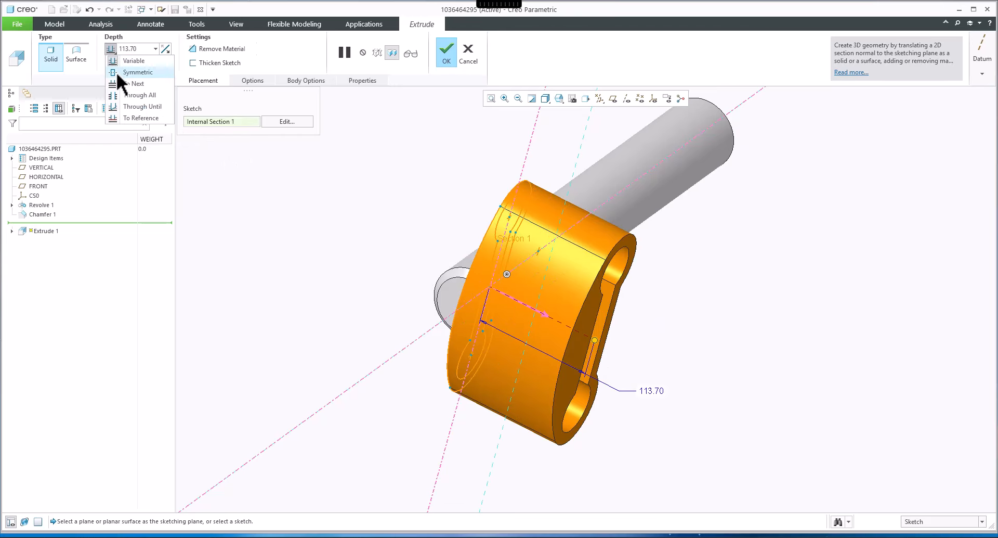
click(117, 72)
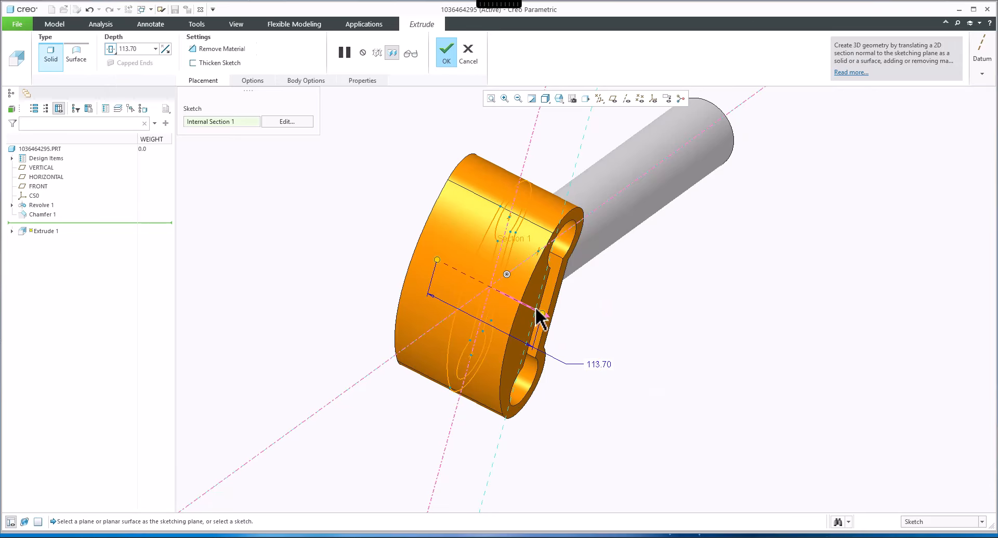
drag(542, 312, 495, 293)
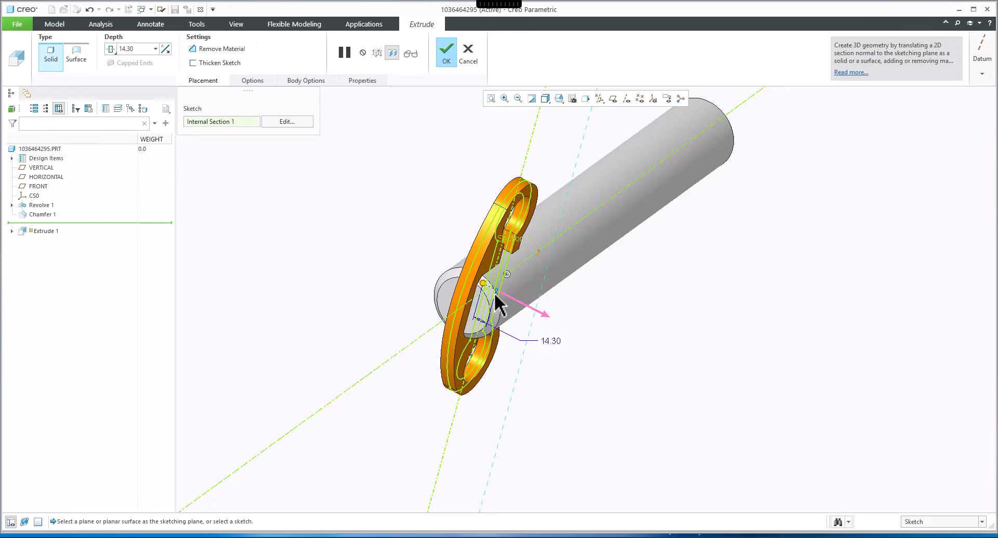
middle_click(571, 309)
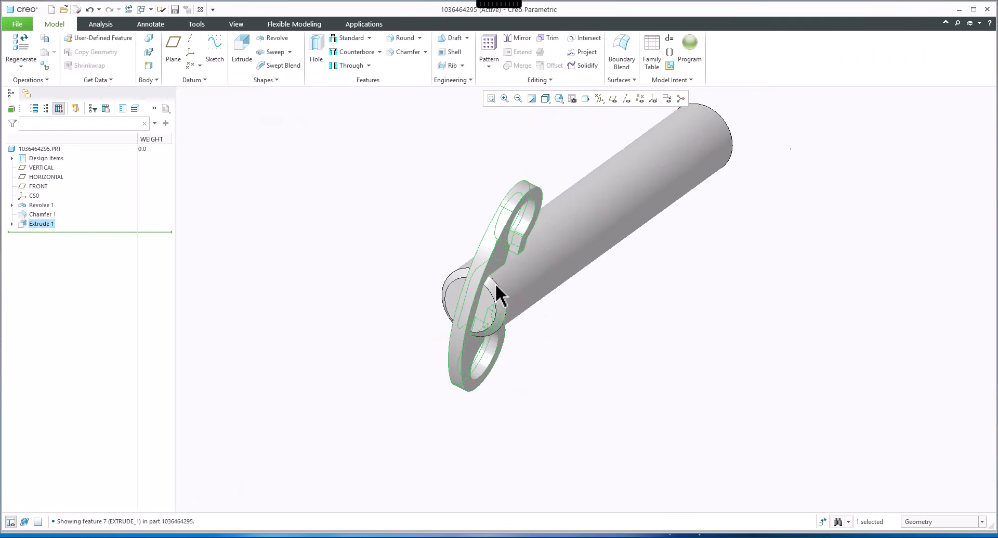
Inspect the extruded key head on the shaft and compare it with the reference drawing.
middle_drag(495, 283, 462, 275)
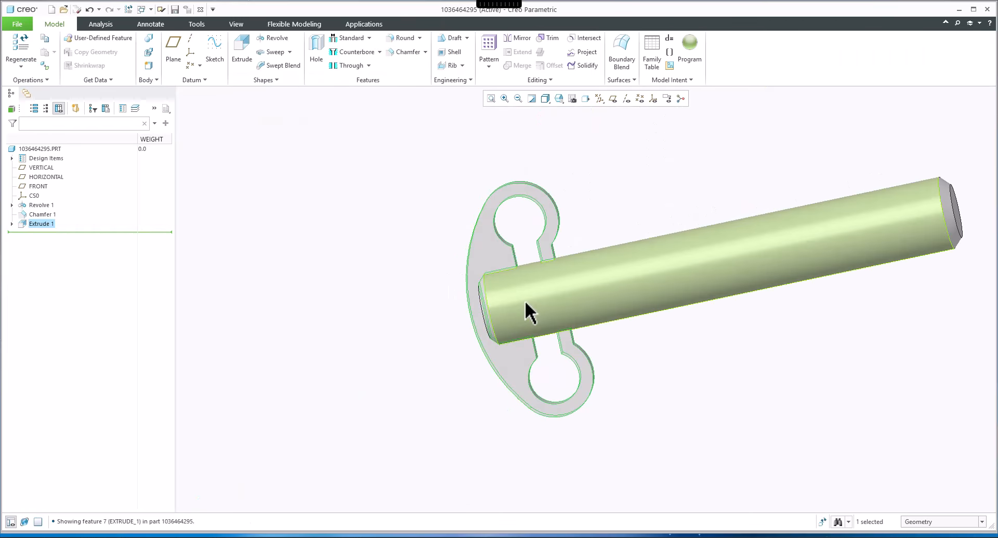
middle_drag(525, 301, 480, 298)
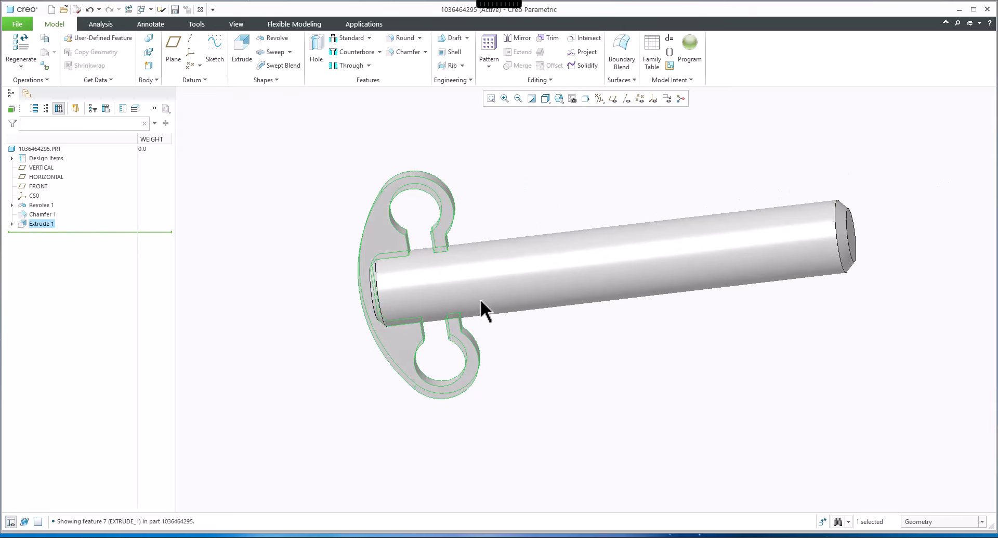
click(515, 171)
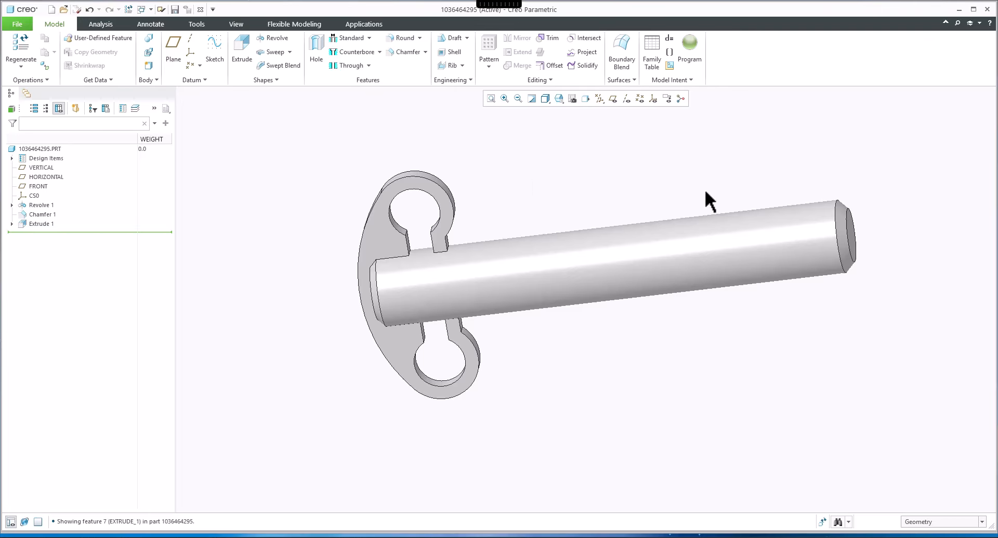
key(alt+Tab)
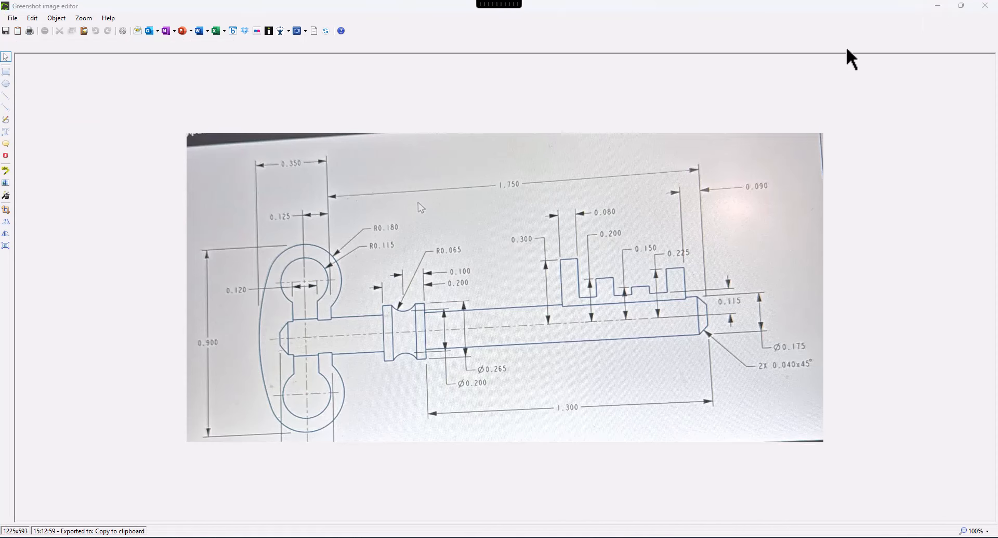
key(alt+Tab)
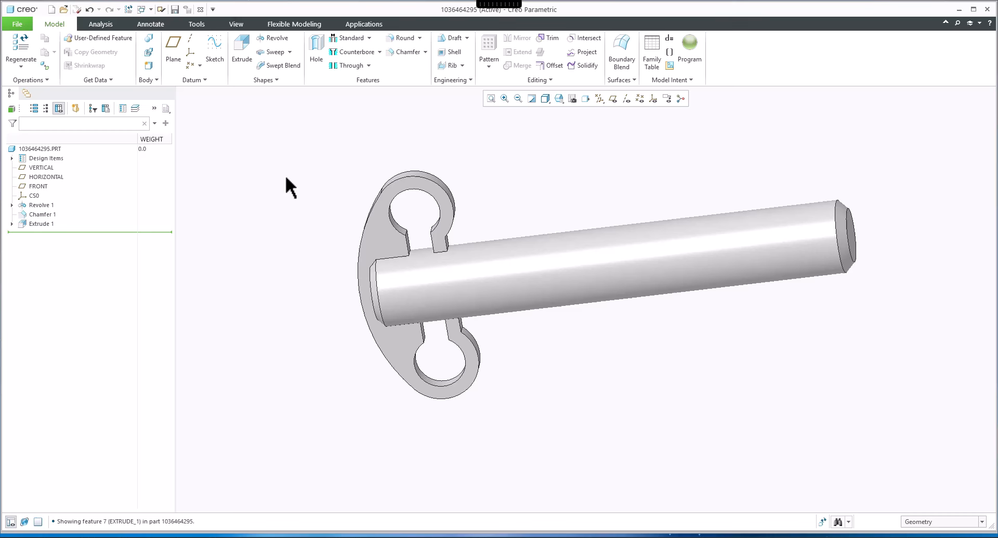
Start a new solid extrusion and open its section sketch on the previously used sketch plane.
click(243, 49)
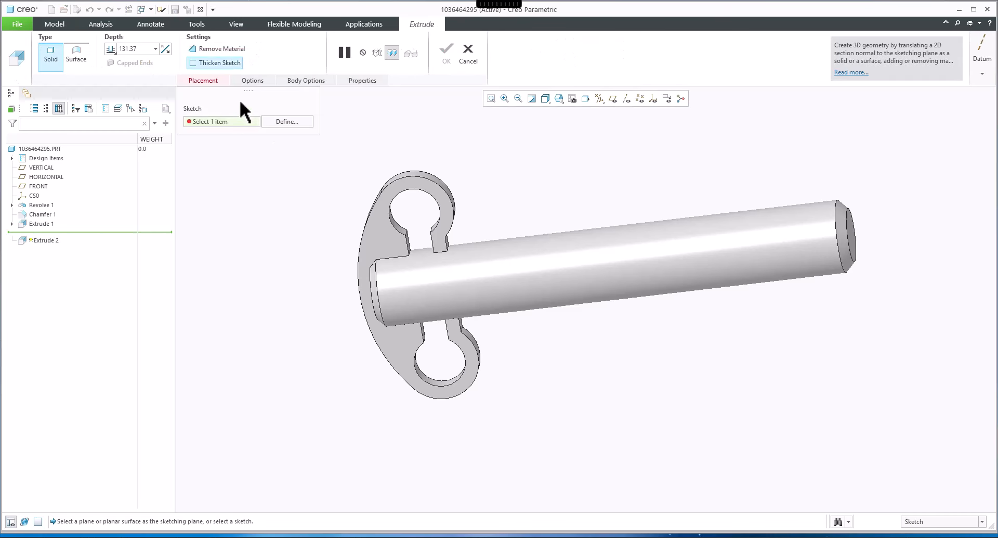
click(285, 121)
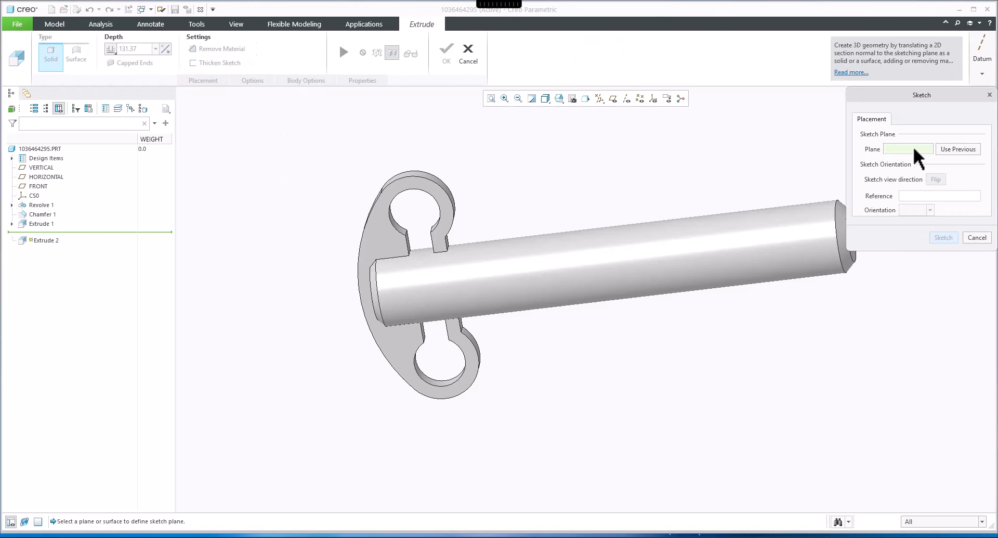
click(956, 149)
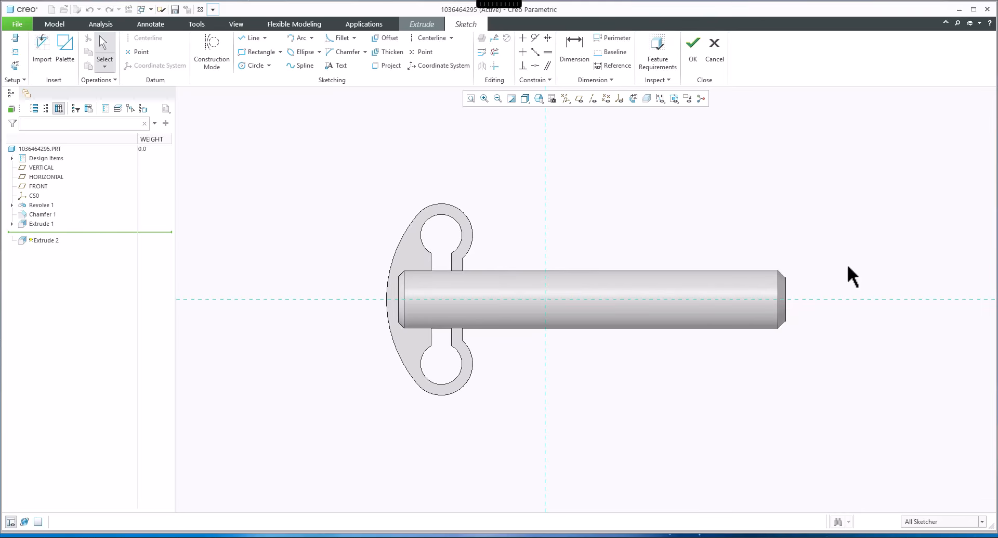
Sketch a closed four-tooth key bit outline above the shaft axis near the tip, about 118 wide and 71 high, using horizontal and vertical lines.
scroll(848, 264, down, 2)
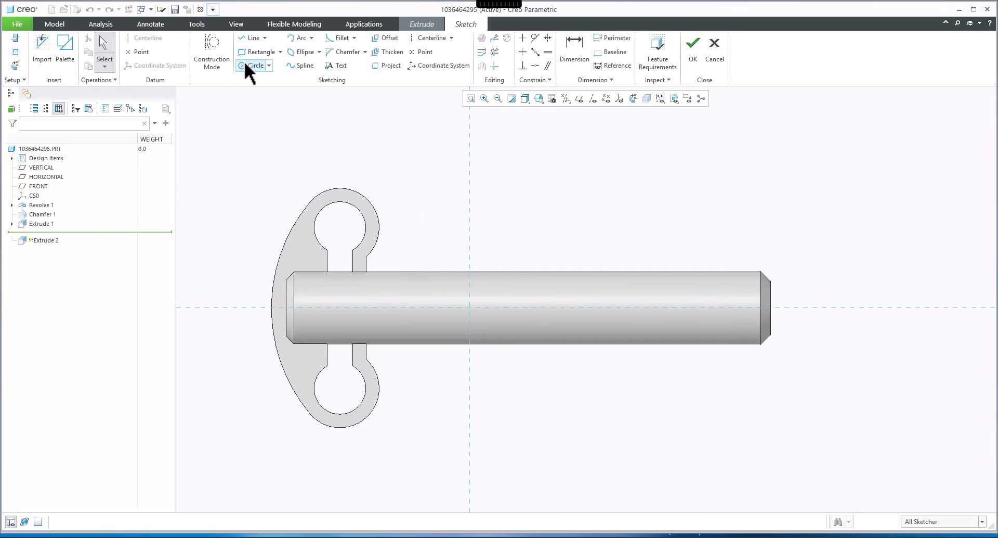
click(251, 39)
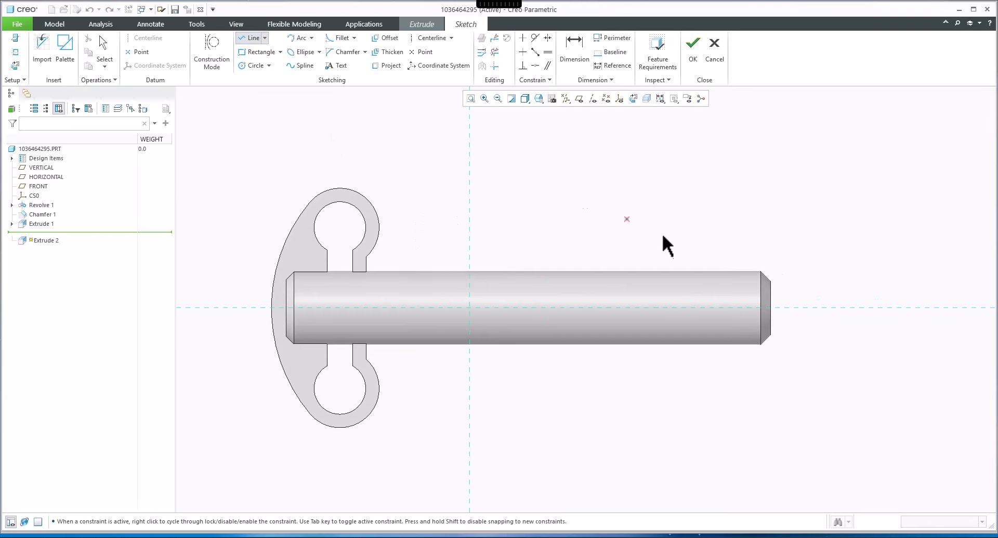
click(631, 307)
click(631, 233)
click(652, 233)
click(652, 253)
click(682, 260)
click(703, 260)
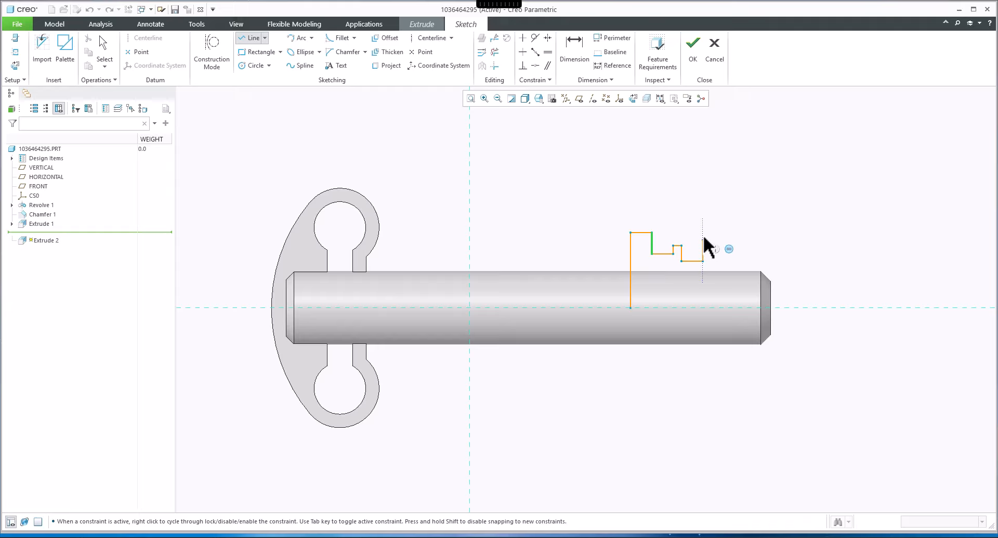
click(703, 239)
click(726, 252)
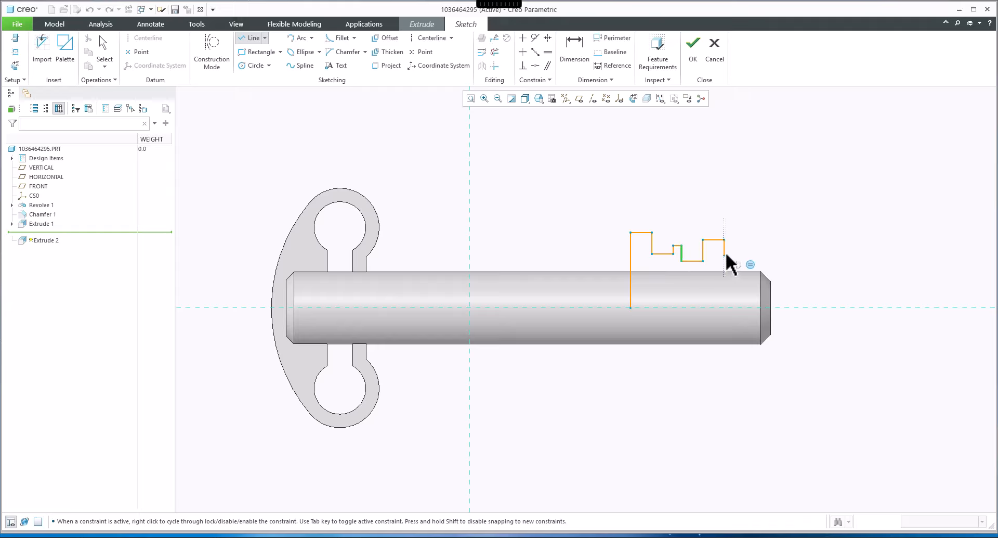
click(727, 255)
click(745, 255)
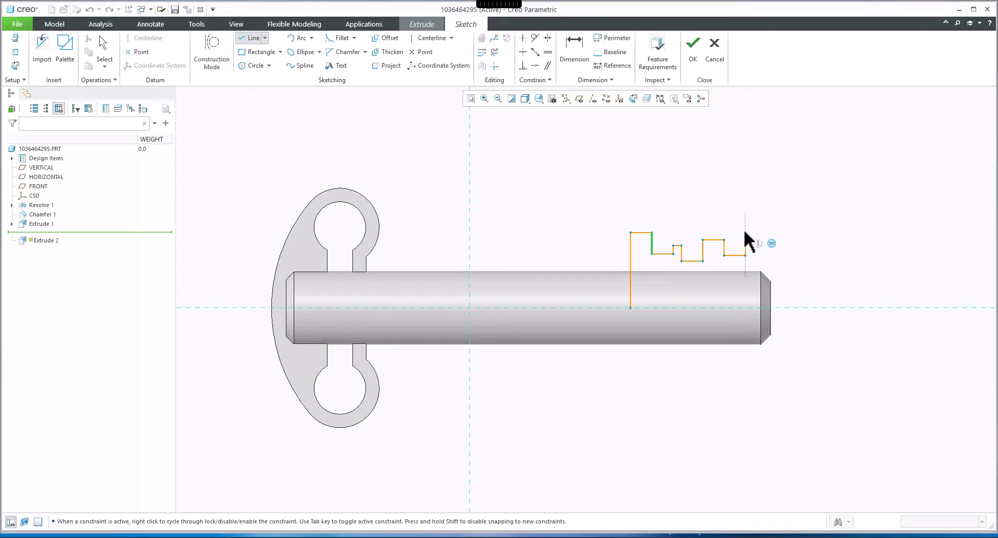
click(746, 231)
click(757, 235)
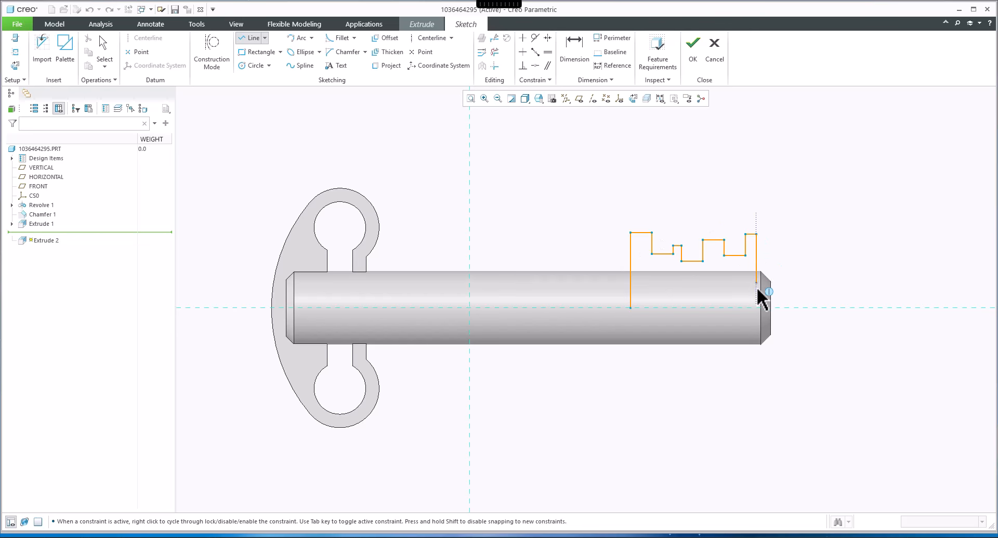
click(757, 308)
click(632, 308)
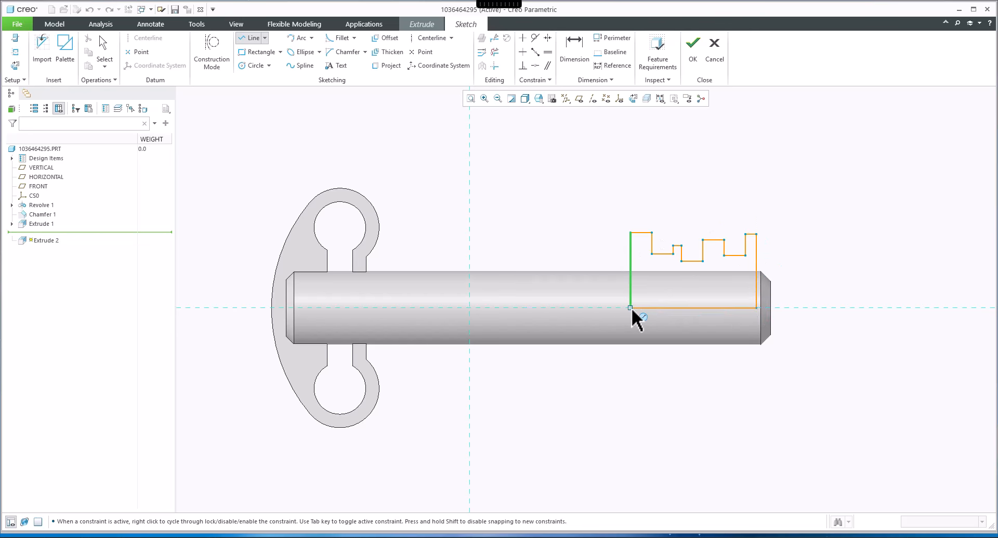
middle_click(666, 289)
middle_click(666, 288)
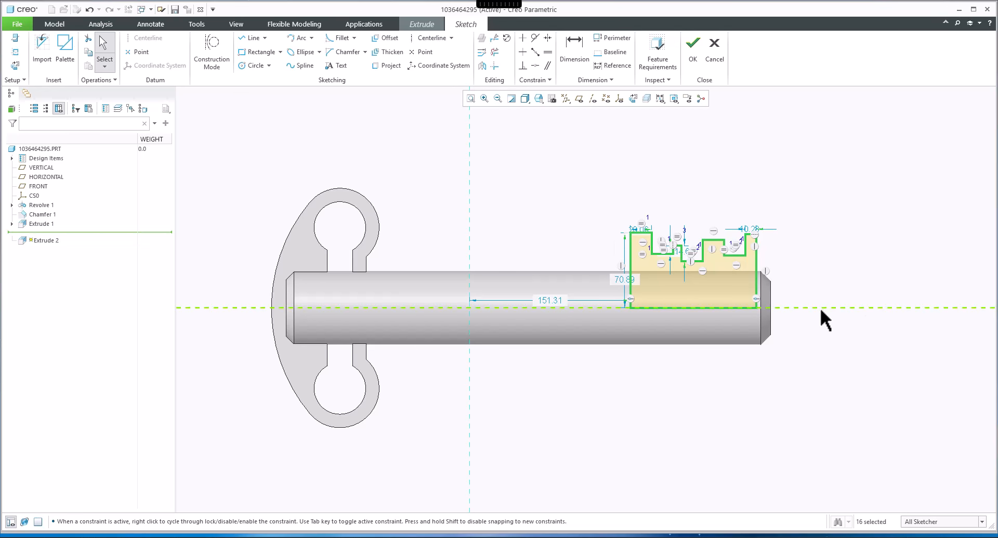
Delete the equal-length constraints on the third tooth's top edge and head-facing side, and move the last notch's depth dimension clear of the outline.
scroll(803, 267, up, 3)
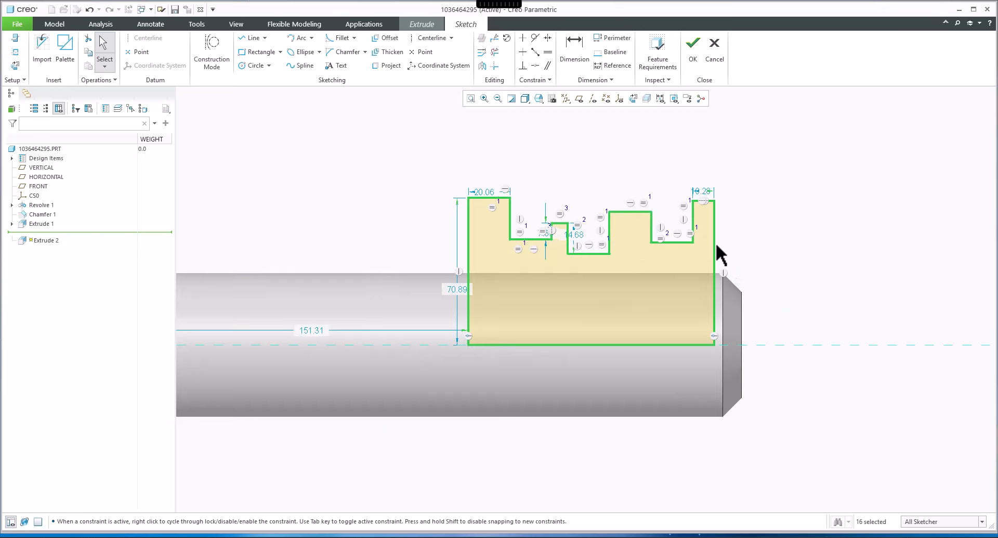
scroll(650, 211, up, 2)
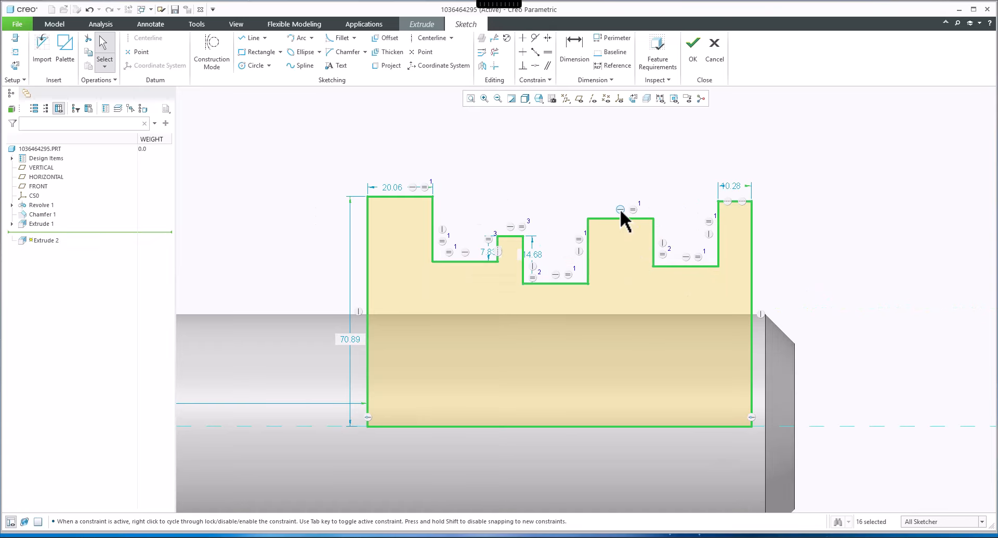
click(633, 210)
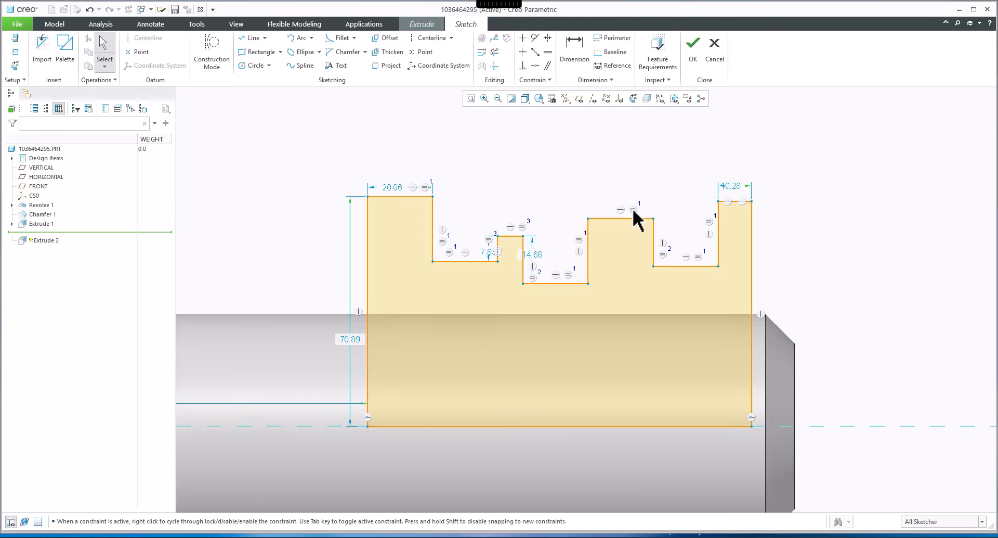
key(Delete)
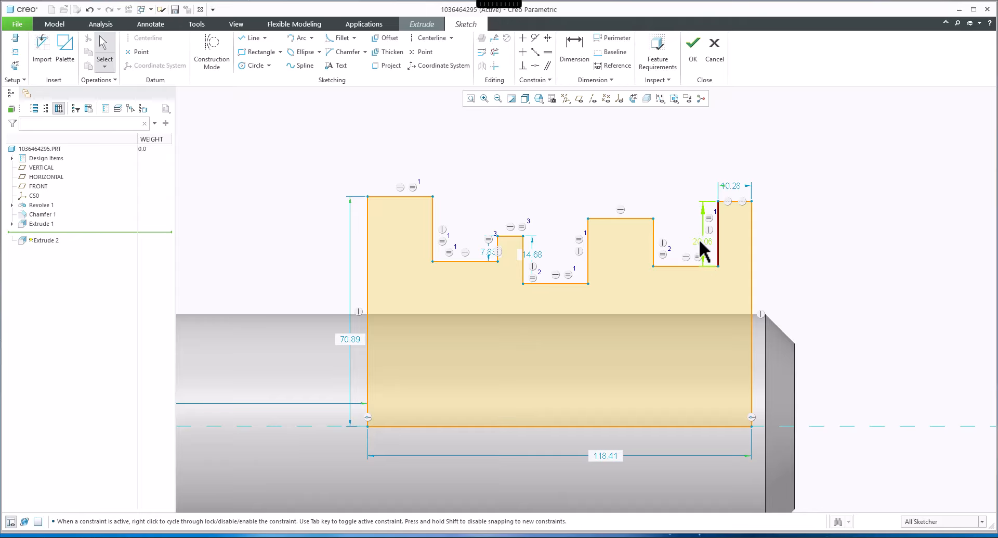
drag(702, 242, 686, 237)
click(578, 240)
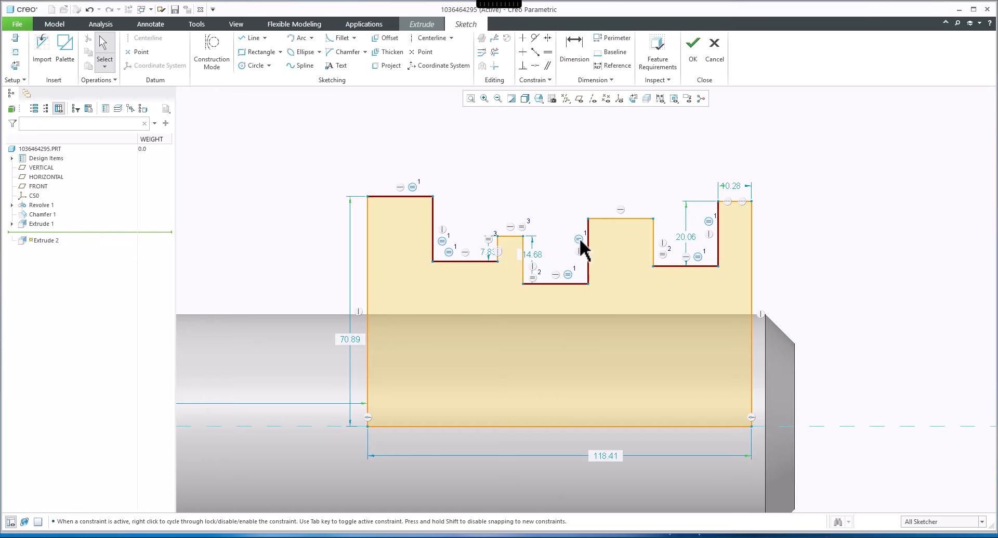
key(Delete)
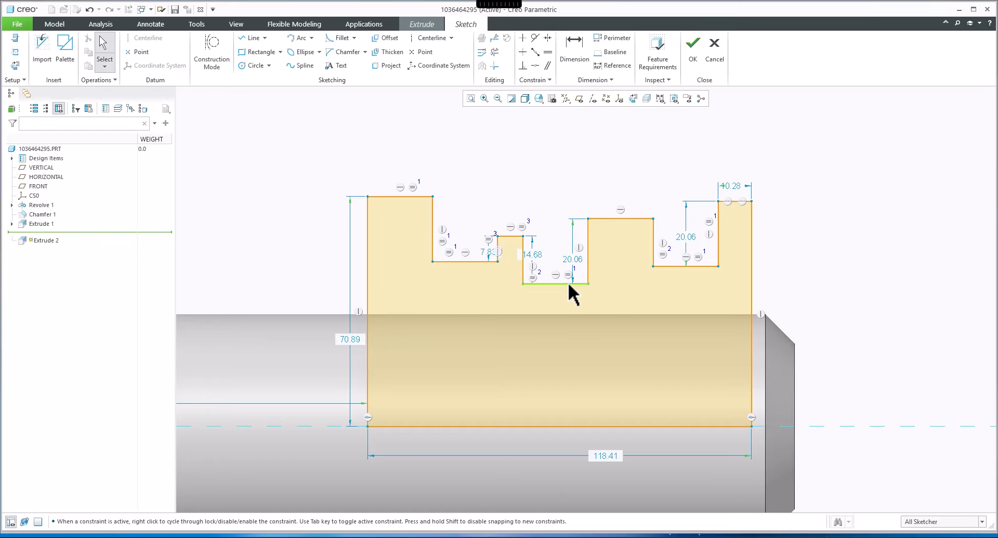
Delete the equal-length constraints on the small second tooth and on the floor and vertical side of the first notch.
click(489, 239)
key(Delete)
click(450, 252)
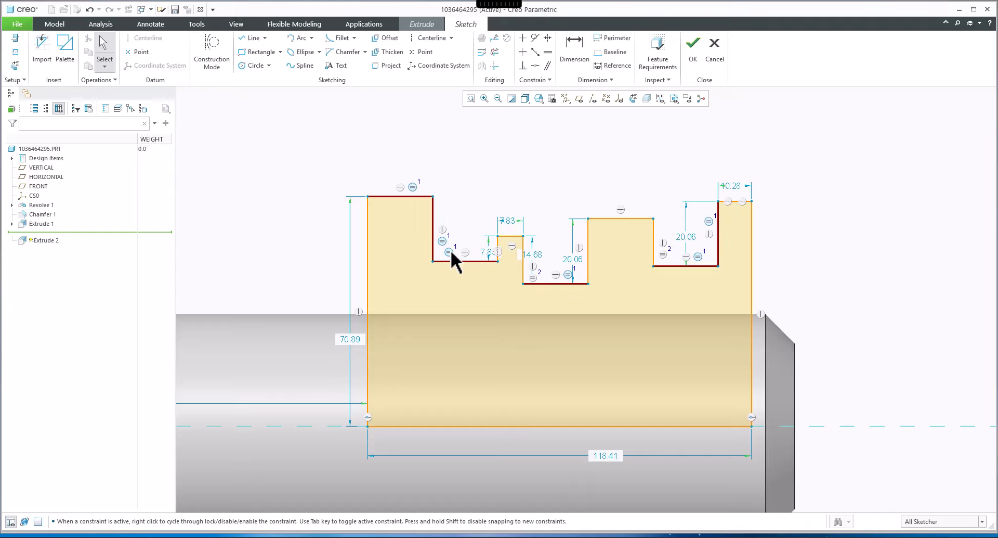
key(Delete)
click(442, 240)
key(Delete)
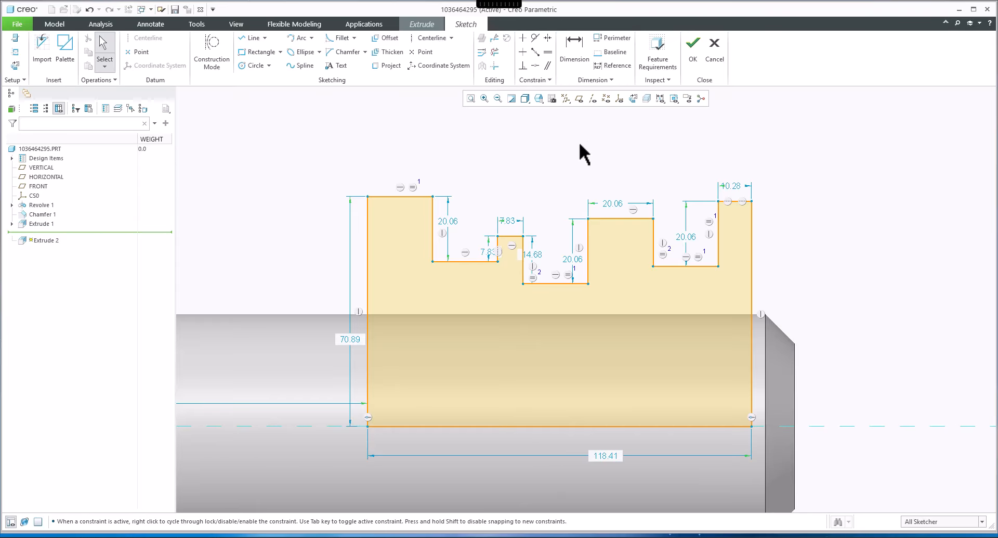
Finish the key bit sketch and set the first-side extrusion depth to reference the key head's flat face.
scroll(579, 141, up, 2)
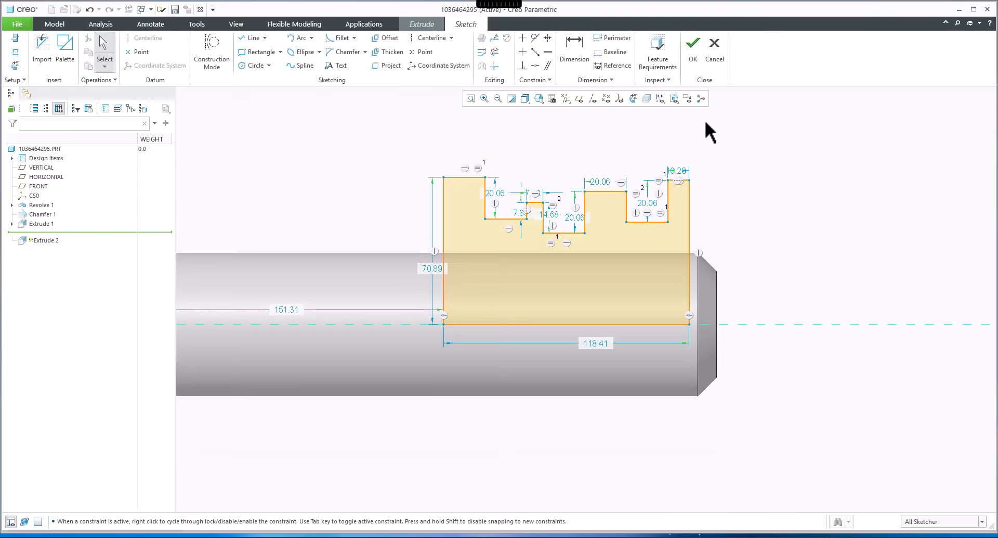
scroll(723, 195, up, 2)
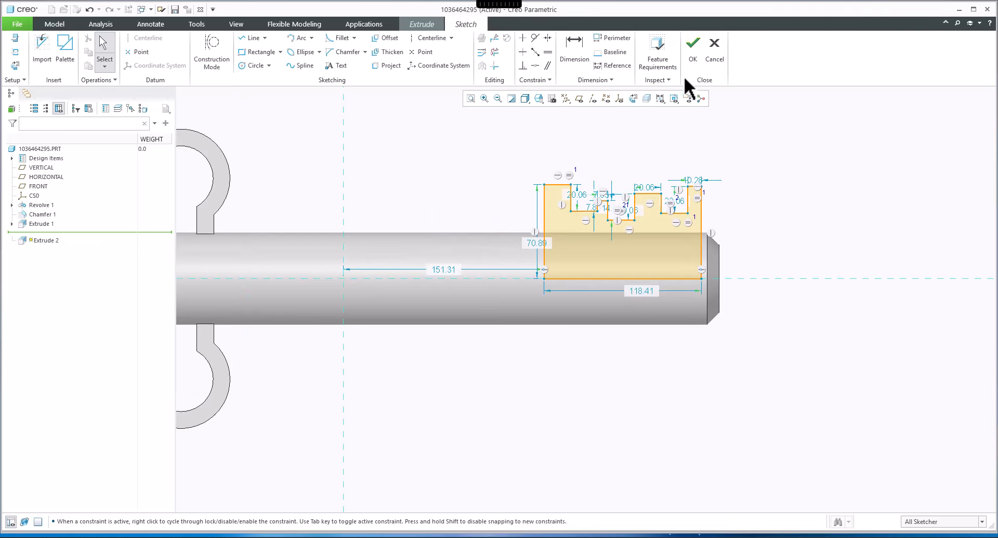
click(694, 48)
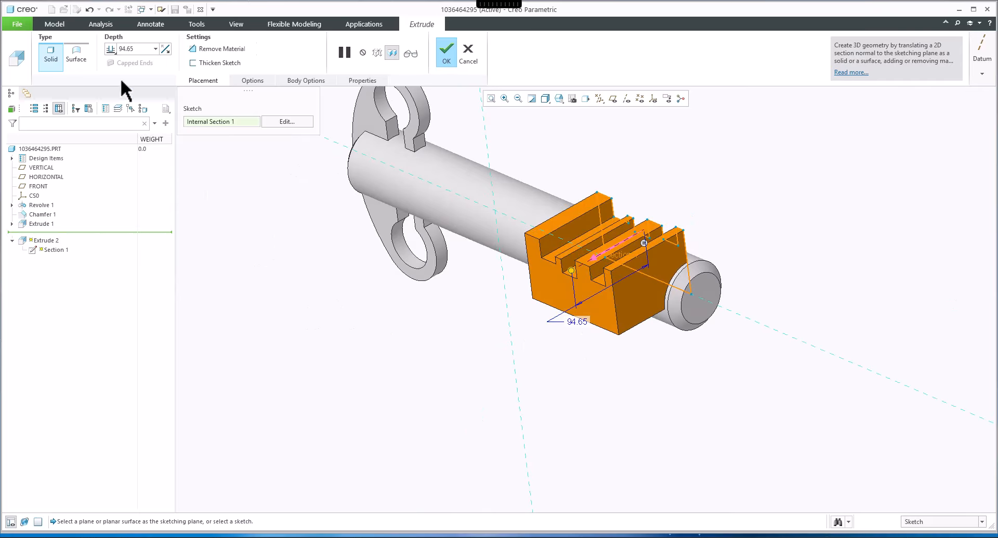
click(113, 46)
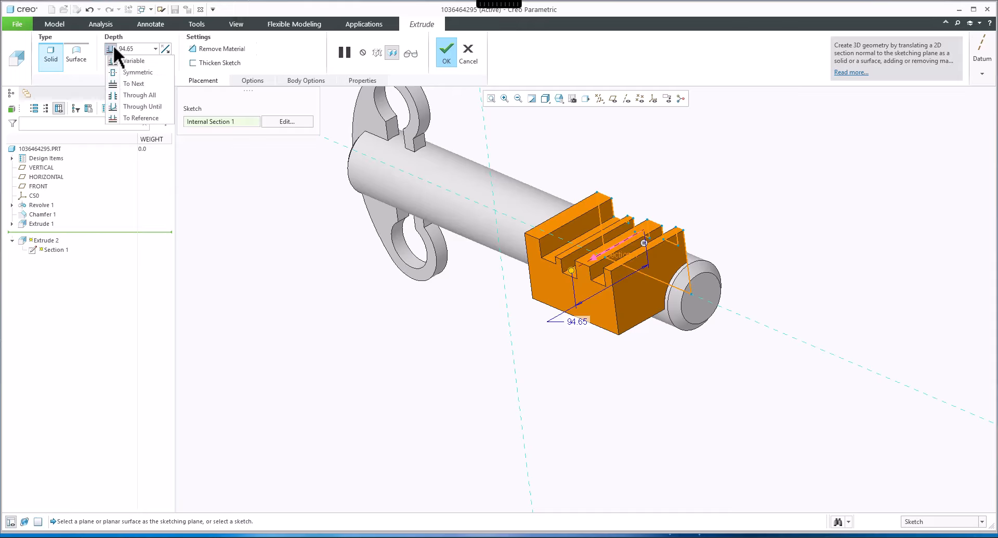
click(135, 118)
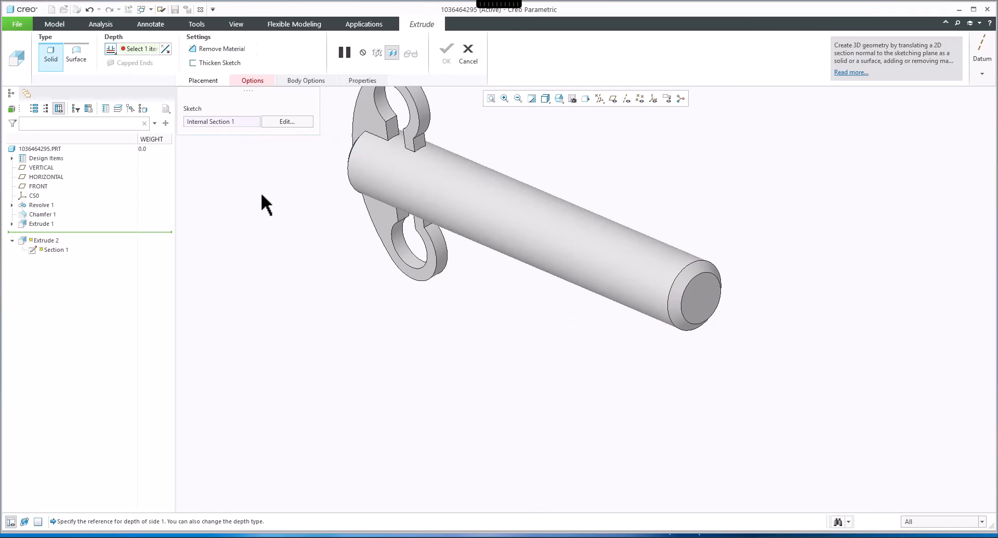
click(389, 216)
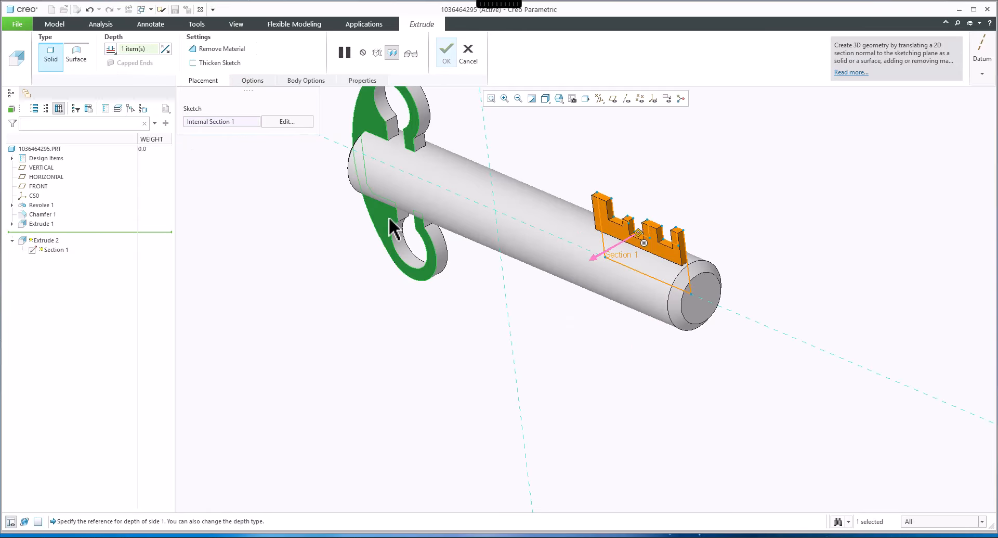
middle_drag(582, 263, 556, 255)
scroll(479, 312, down, 3)
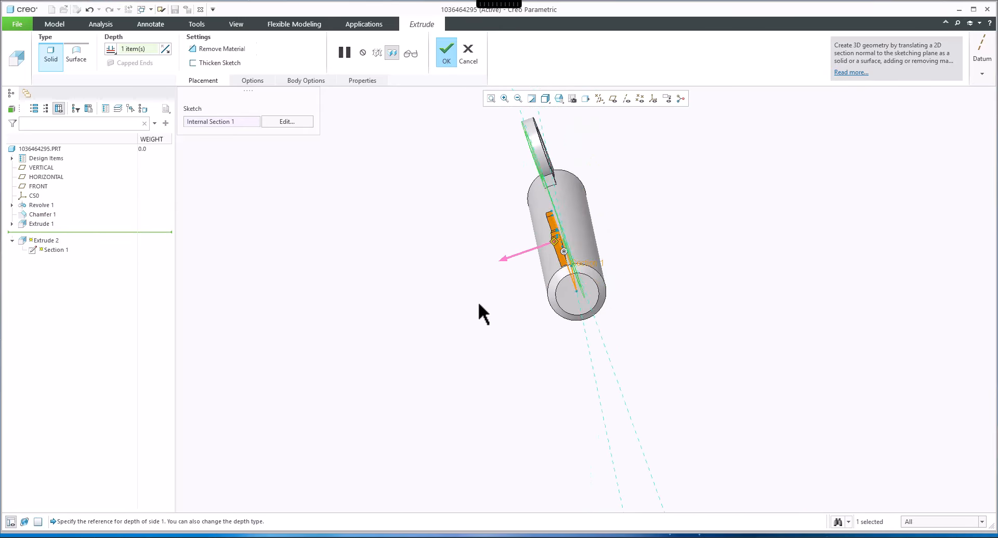
Set the second side's depth to reference the opposite flat face of the key head and complete the key bit extrusion.
click(247, 82)
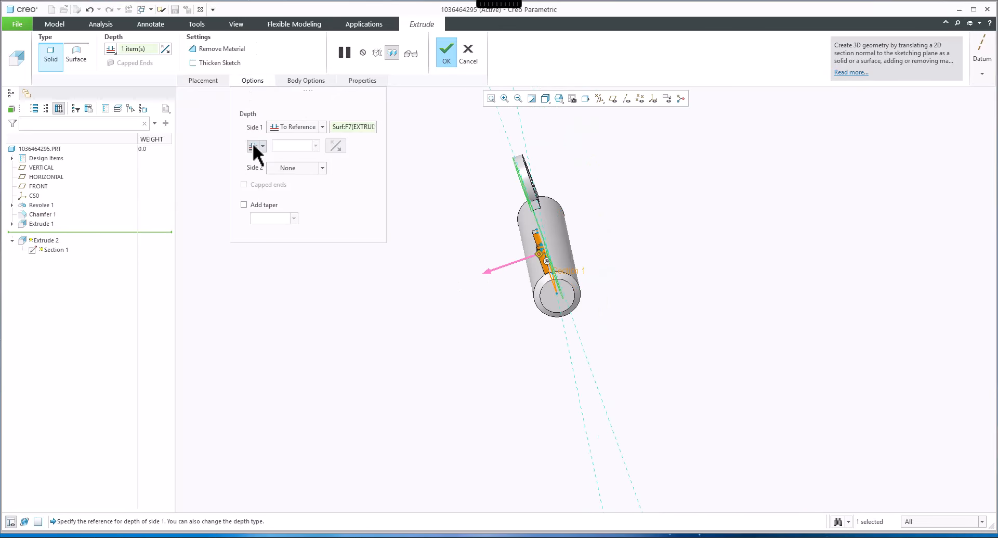
click(298, 167)
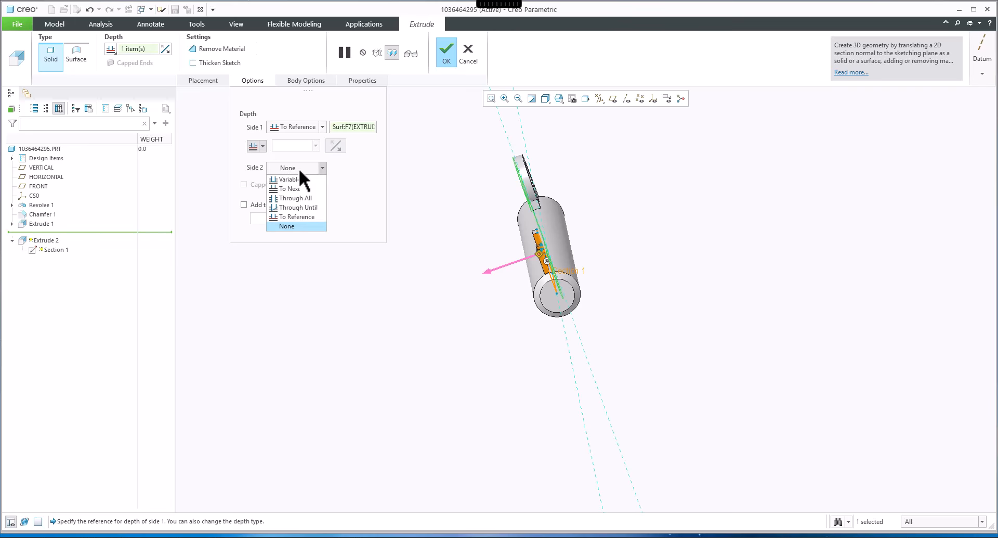
click(295, 217)
mouse_move(530, 203)
middle_down()
mouse_move(504, 205)
mouse_move(520, 211)
middle_up()
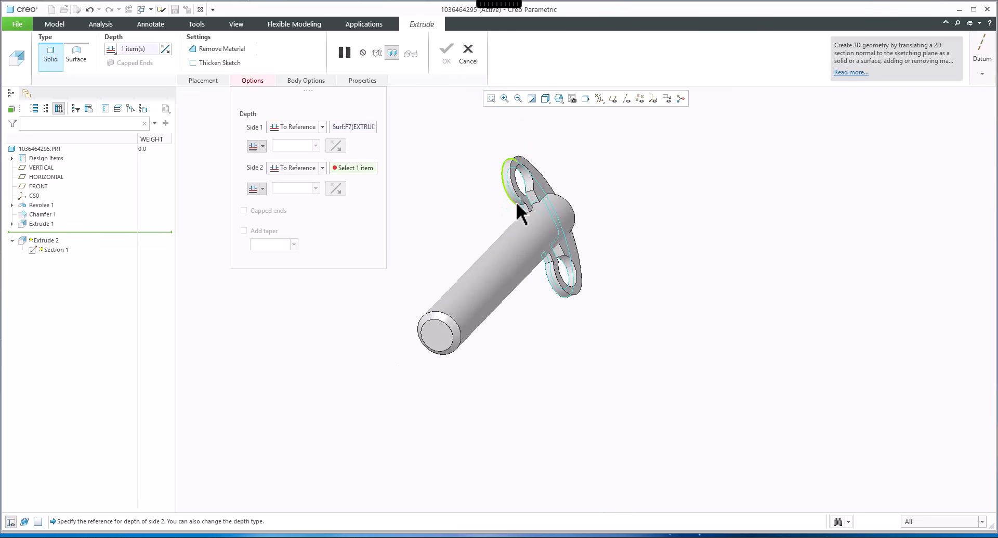
scroll(591, 173, up, 3)
click(591, 174)
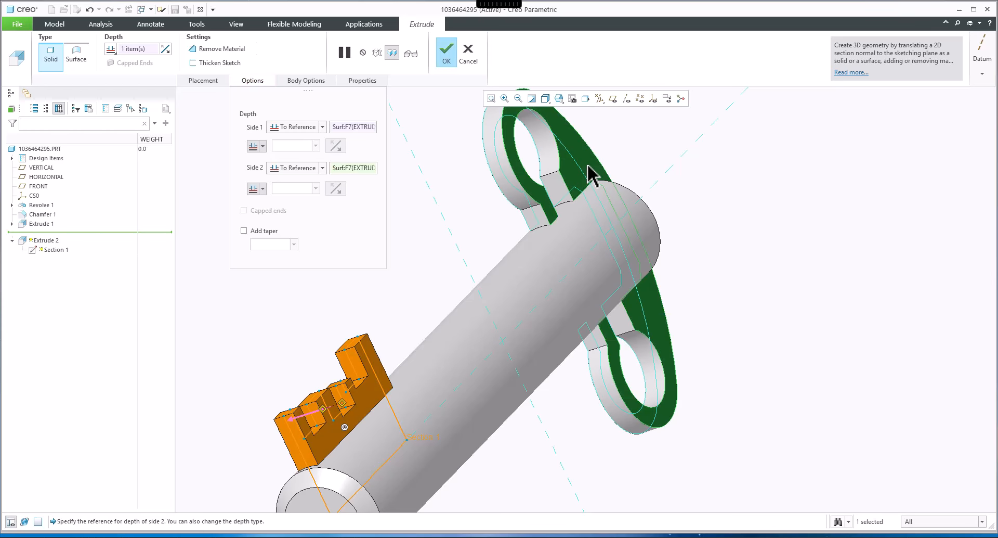
middle_drag(446, 339, 509, 311)
scroll(653, 350, down, 5)
scroll(653, 351, up, 2)
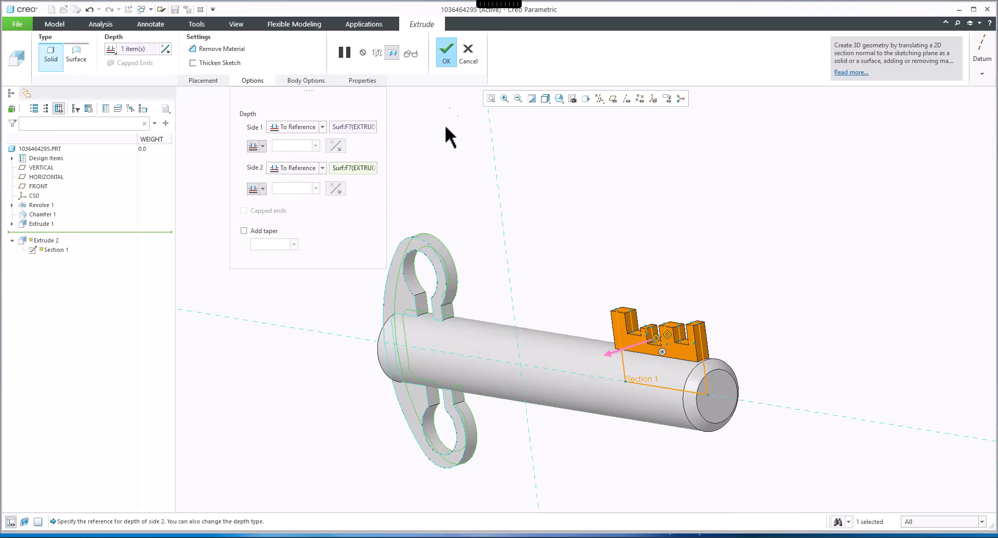
click(447, 50)
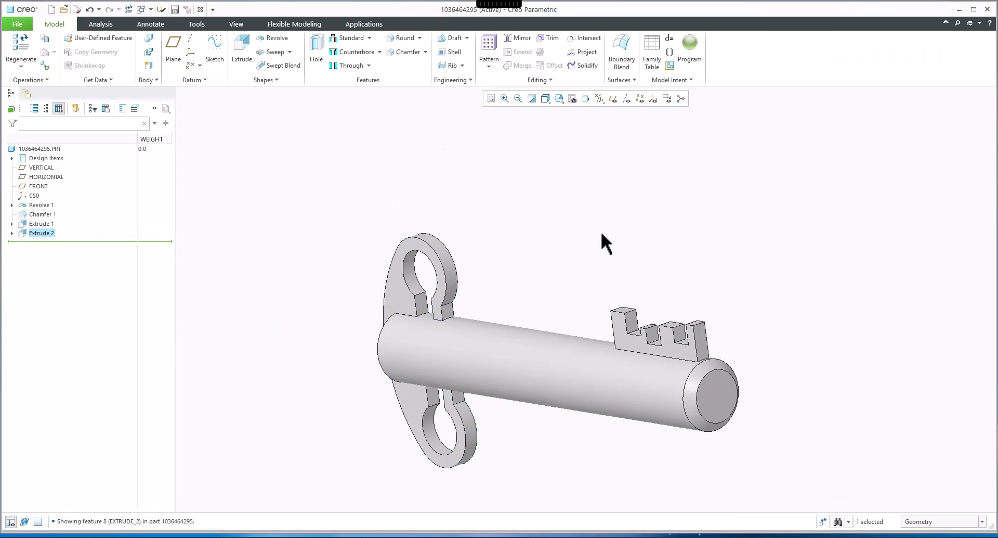
Redefine the key head extrusion with a symmetric depth of 10.
scroll(601, 230, down, 1)
middle_drag(597, 249, 646, 260)
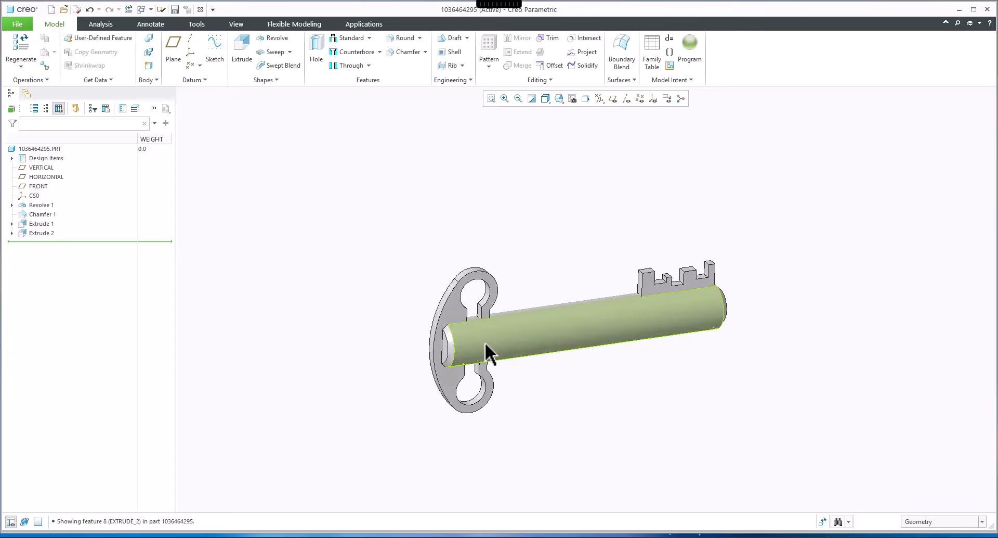
scroll(415, 358, up, 3)
click(38, 223)
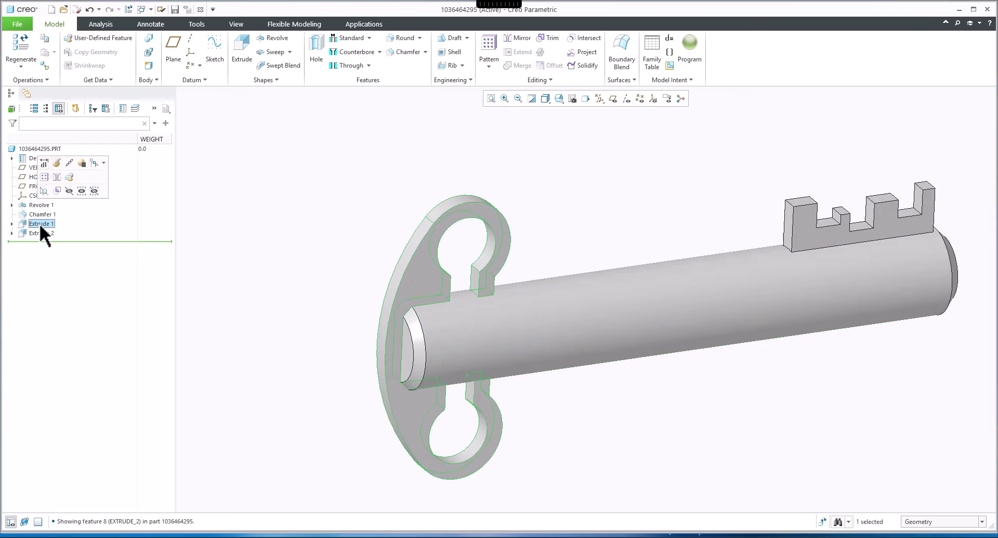
click(58, 163)
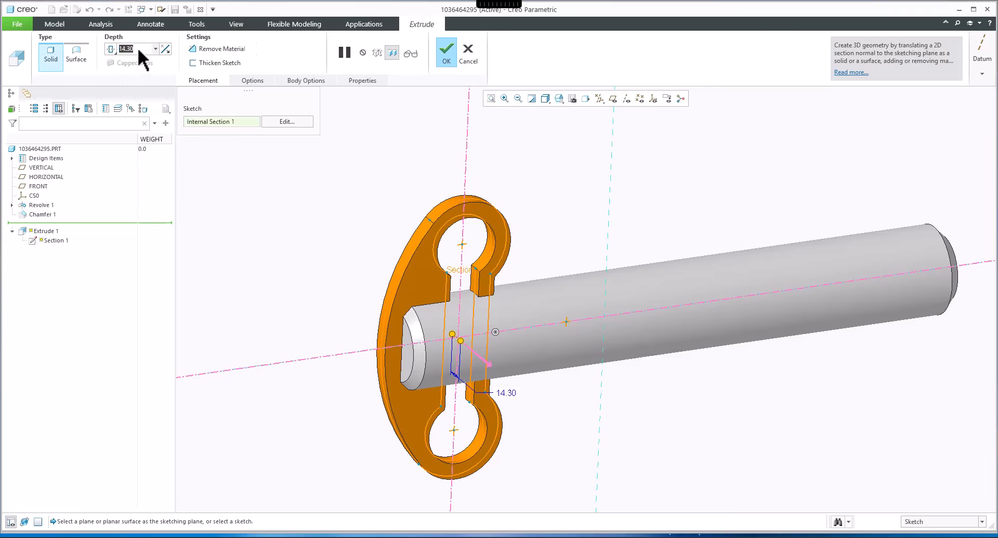
text(10)
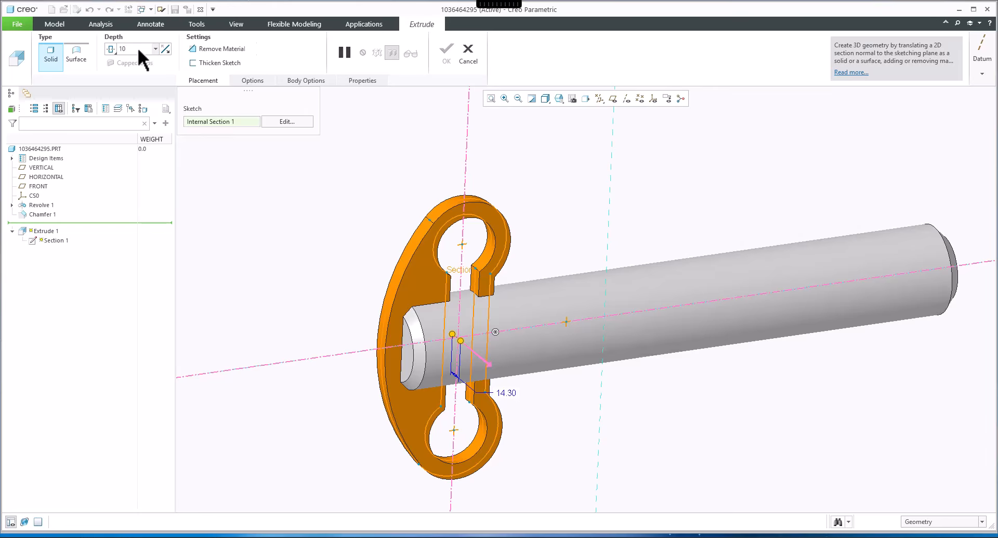
key(Return)
click(444, 55)
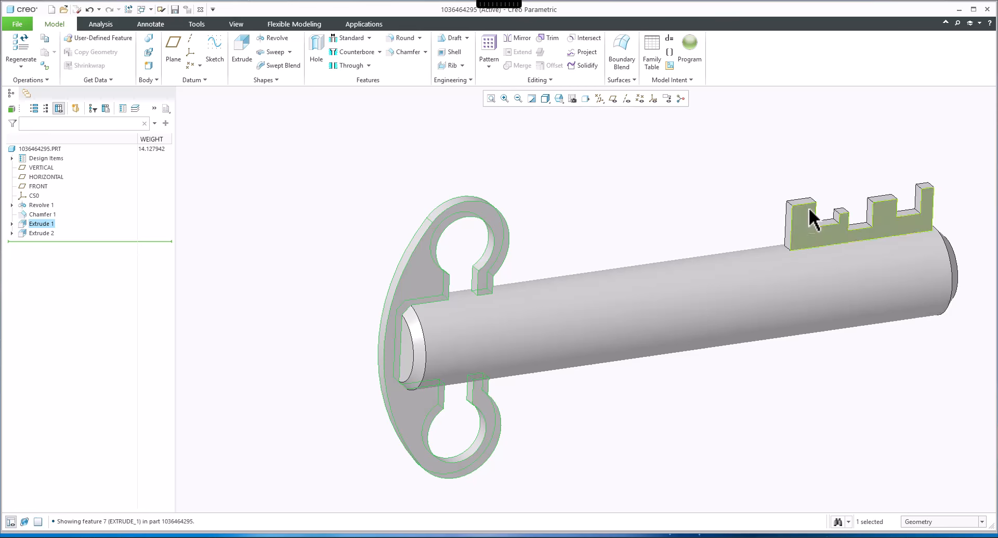
click(43, 231)
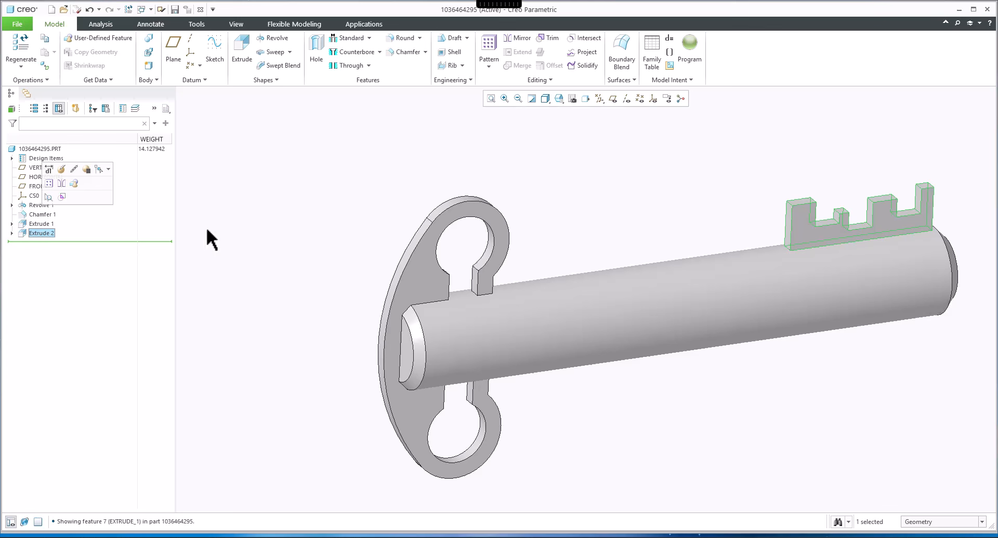
click(350, 237)
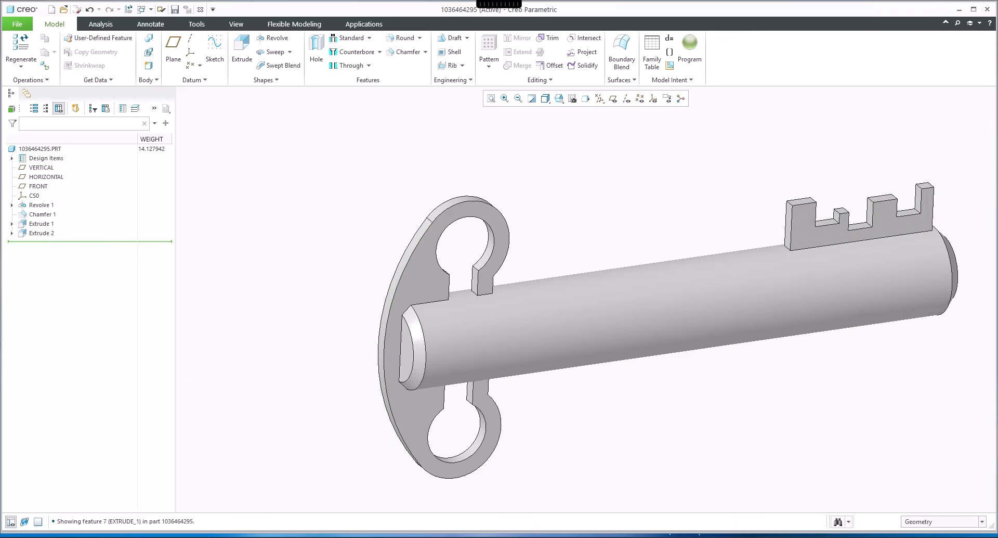
Check the collar in the reference drawing, then start a solid revolve with its sketch on the VERTICAL datum plane.
key(alt+Tab)
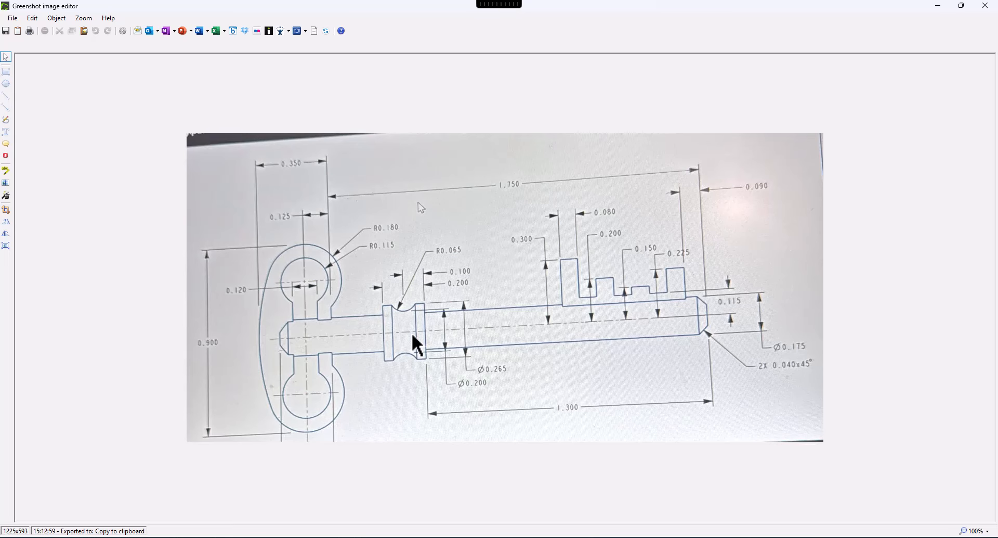
click(938, 5)
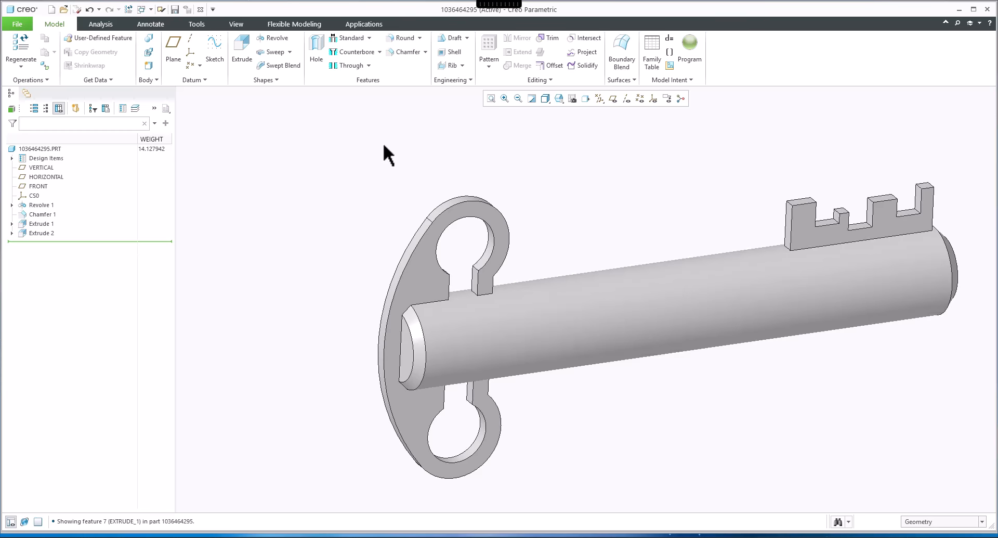
click(272, 37)
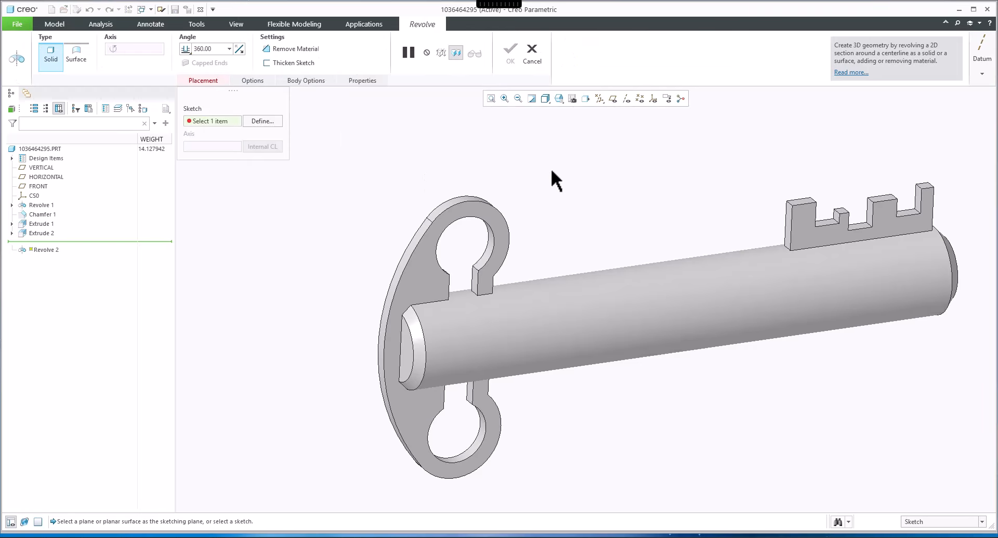
click(612, 98)
click(697, 160)
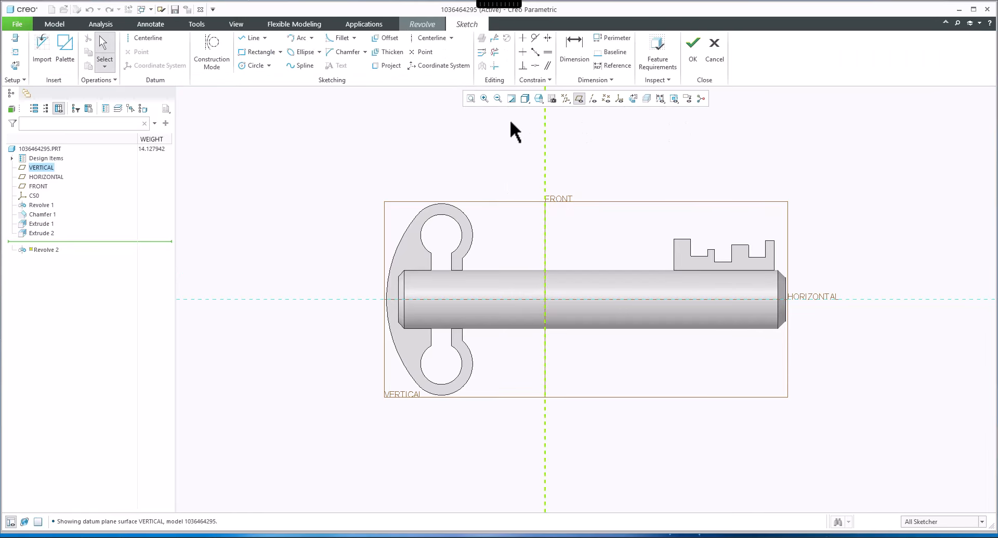
click(579, 98)
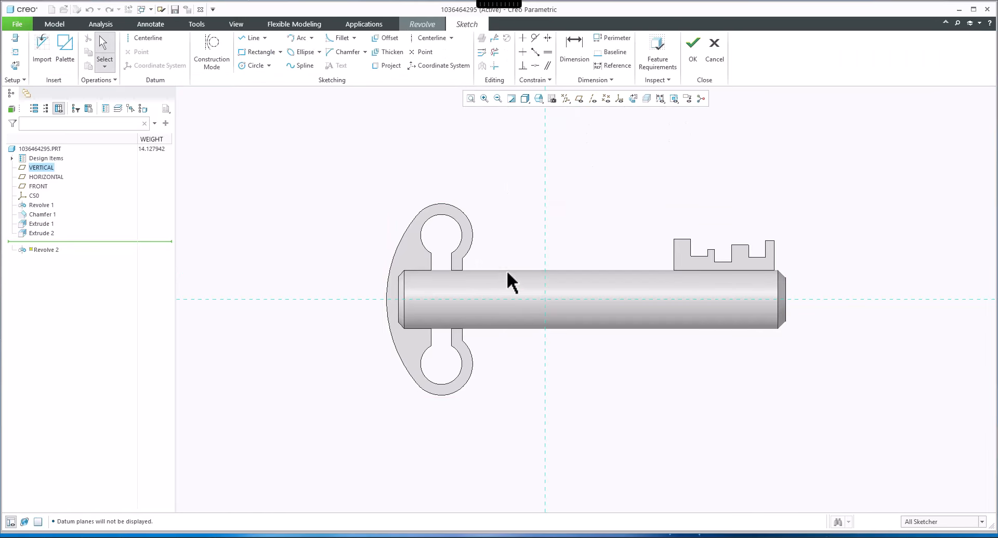
Sketch a circle about 22 in diameter just above the shaft, between the key head and the vertical reference.
click(253, 65)
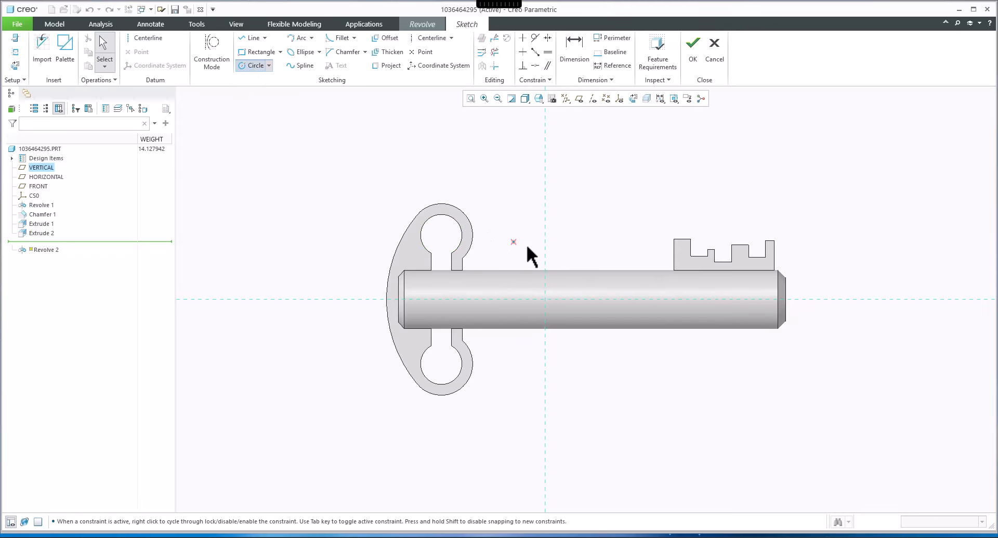
scroll(527, 260, down, 4)
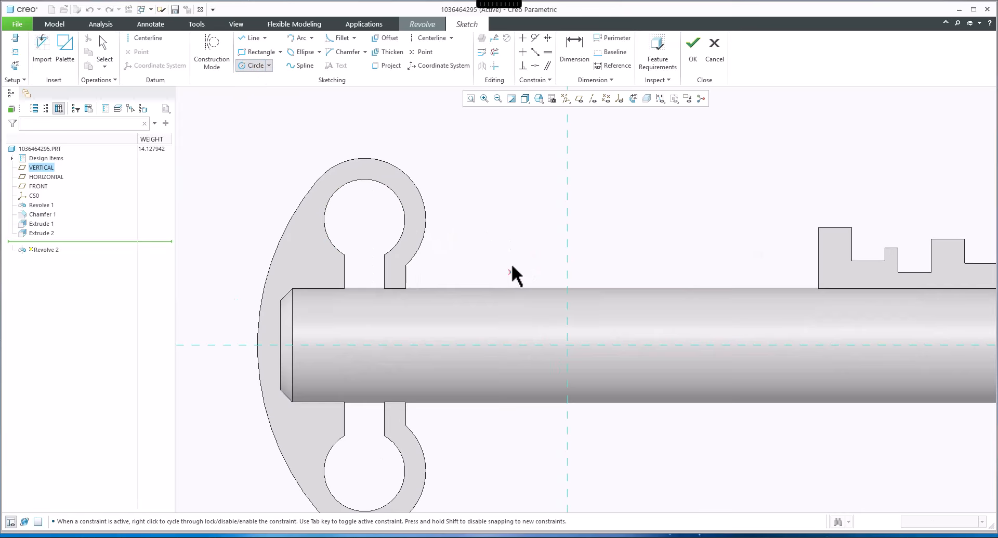
click(515, 242)
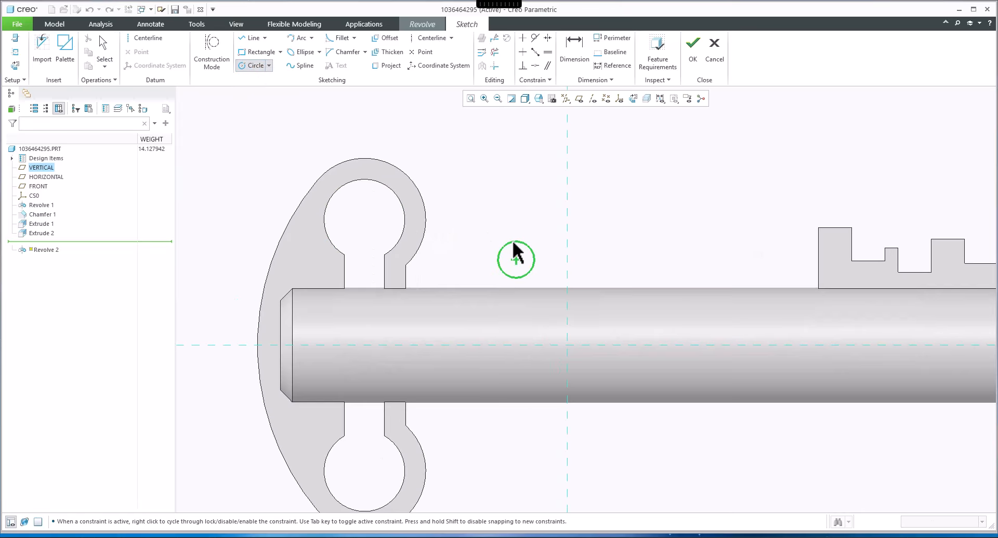
middle_click(484, 209)
Sketch a short horizontal line from the circle's head-facing side and a vertical line about 46 long down to the shaft axis.
key(l)
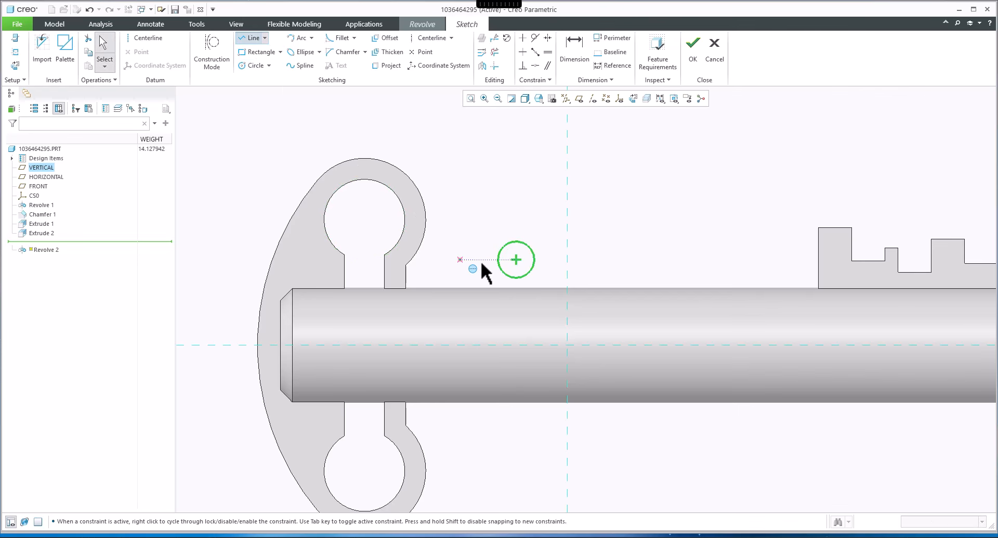
scroll(484, 268, down, 2)
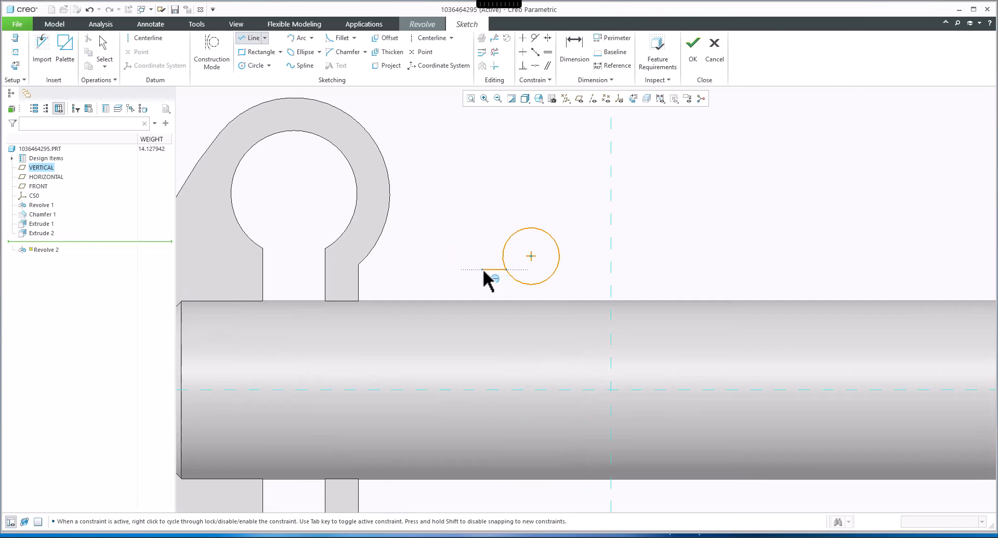
click(482, 269)
click(482, 389)
middle_click(471, 231)
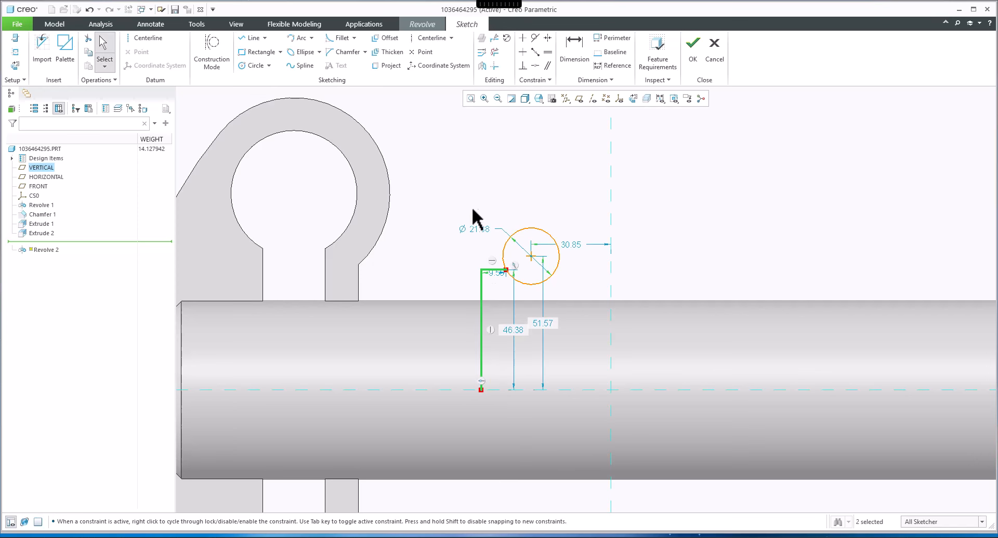
Add a vertical centerline through the circle's center.
click(433, 38)
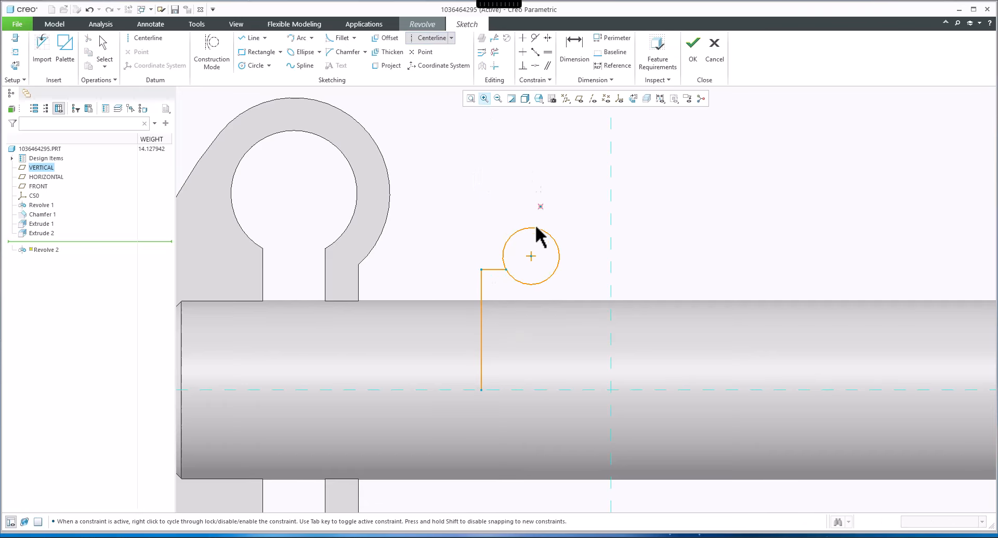
click(530, 256)
click(531, 200)
middle_click(562, 195)
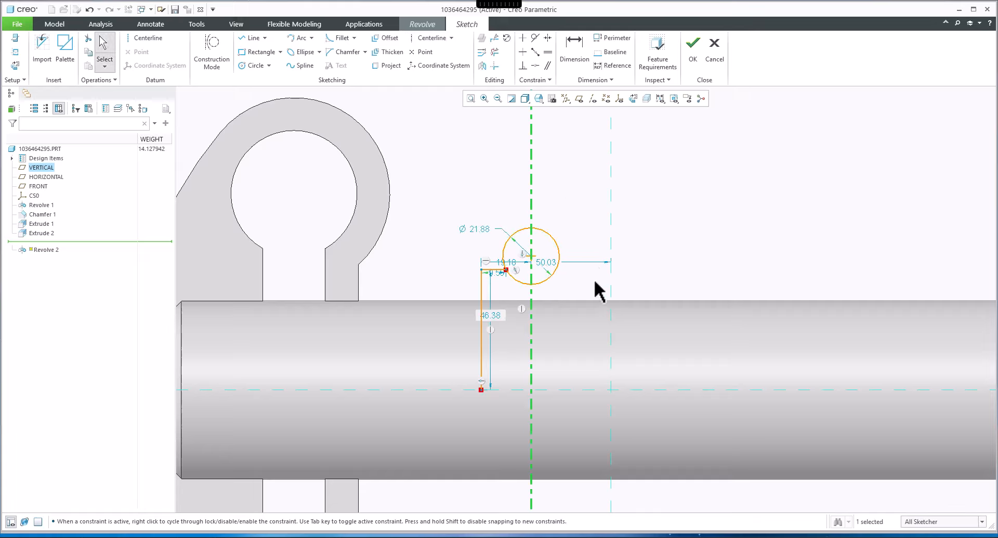
Mirror the short horizontal line and the vertical line about the circle's vertical centerline.
click(453, 229)
click(493, 271)
ctrl+click(482, 285)
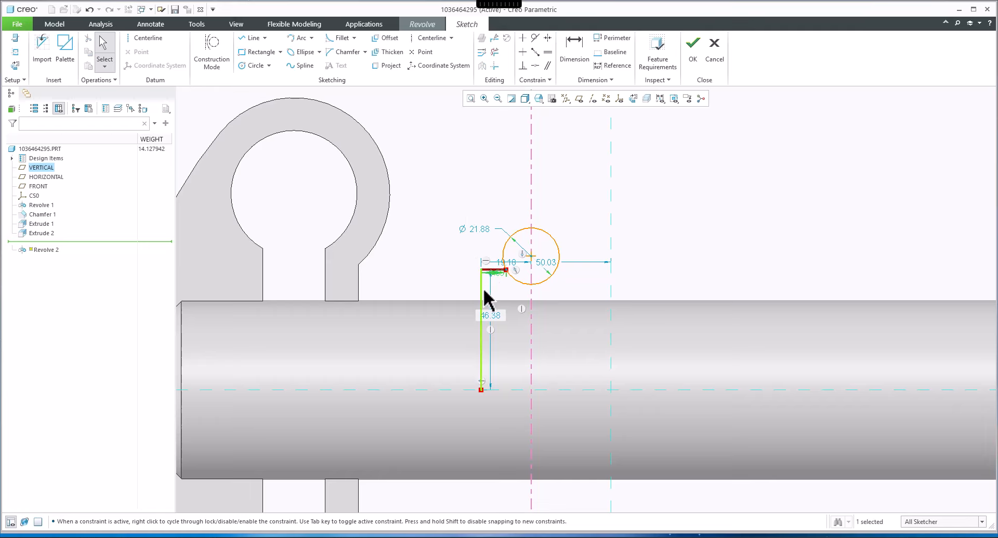
click(435, 258)
click(493, 271)
ctrl+click(482, 289)
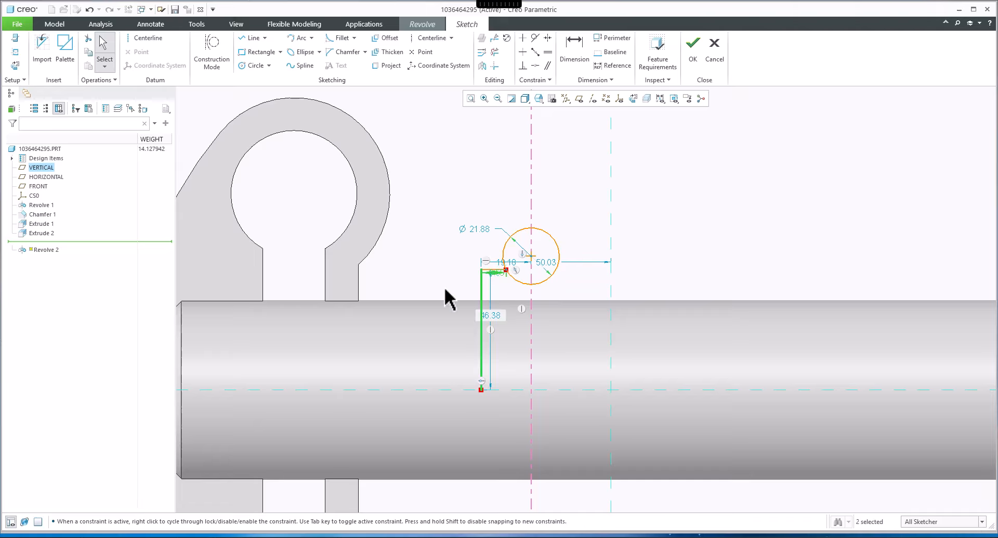
click(438, 264)
mouse_move(451, 248)
mouse_down()
mouse_move(523, 329)
mouse_move(519, 419)
mouse_move(516, 411)
mouse_up()
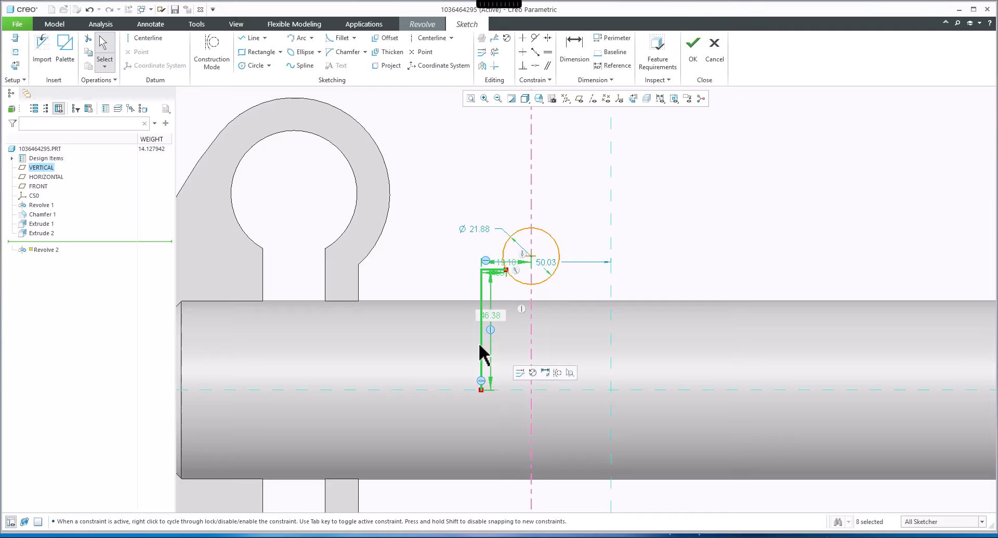
click(482, 65)
click(532, 181)
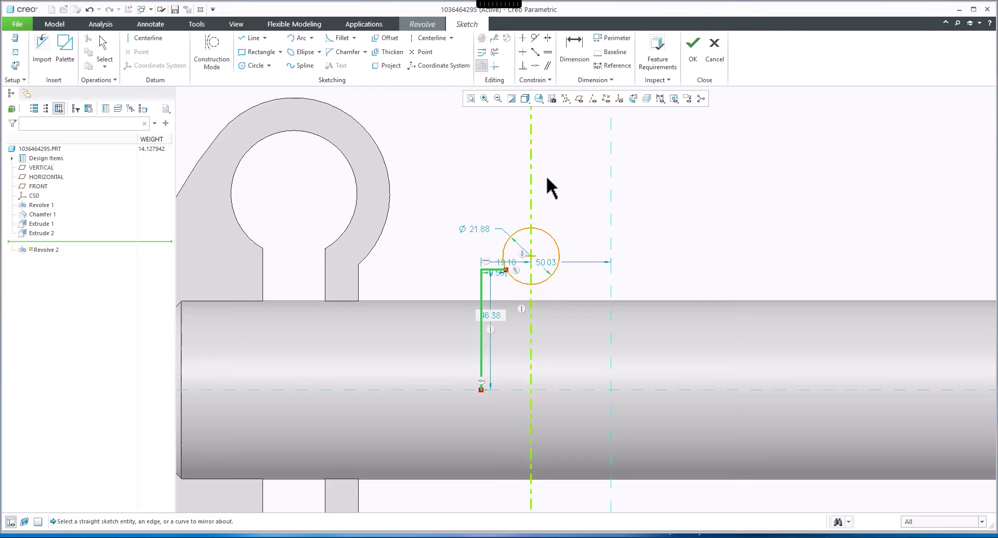
click(578, 177)
Close the base of the collar profile with a horizontal line along the shaft axis between the two vertical lines.
click(252, 38)
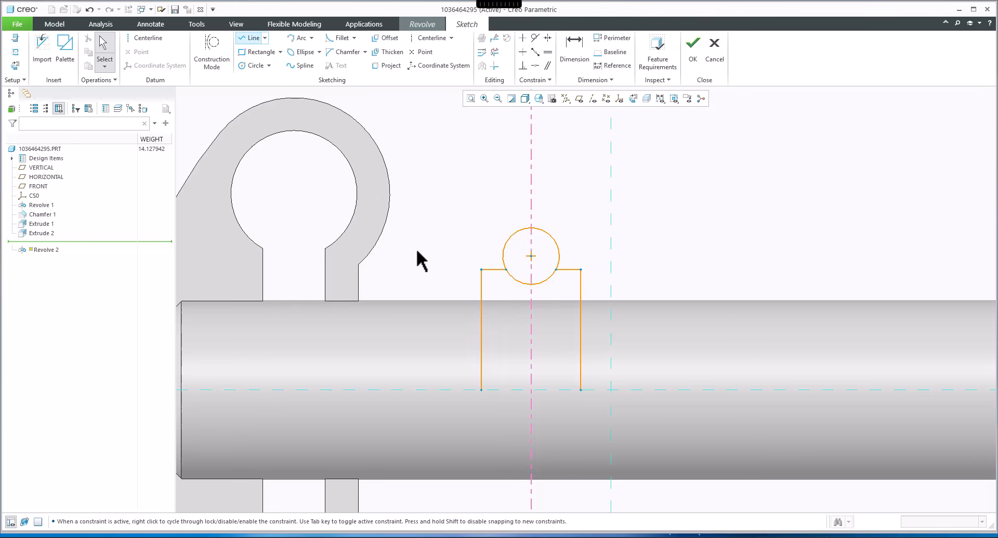
click(481, 389)
click(581, 389)
middle_click(587, 255)
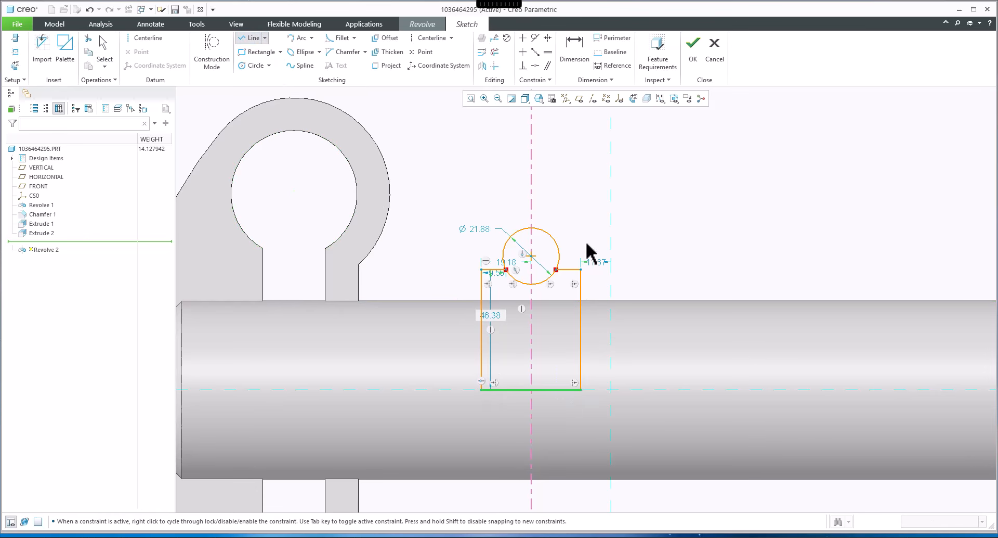
middle_click(587, 243)
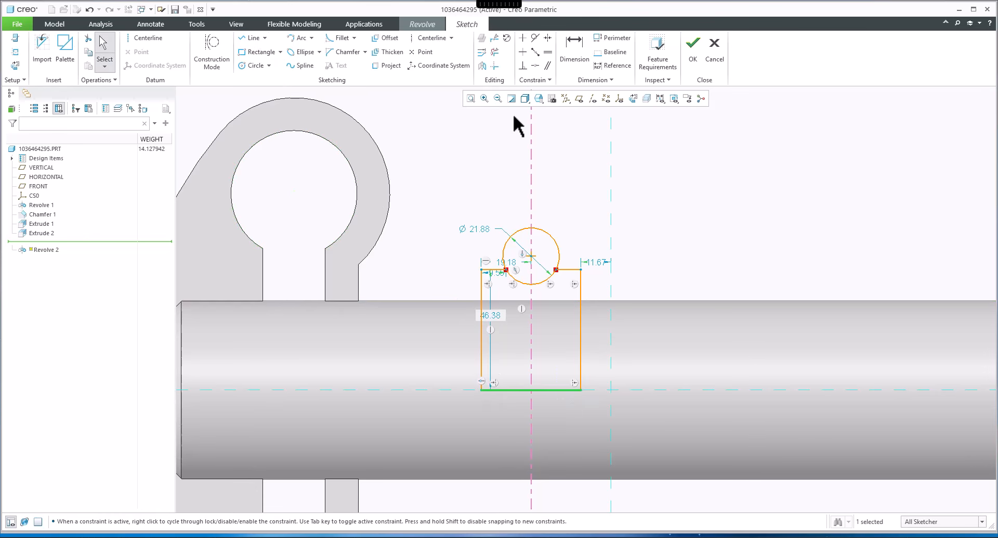
Trim away the upper part of the circle, leaving a concave groove arc between the two horizontal edges.
click(494, 52)
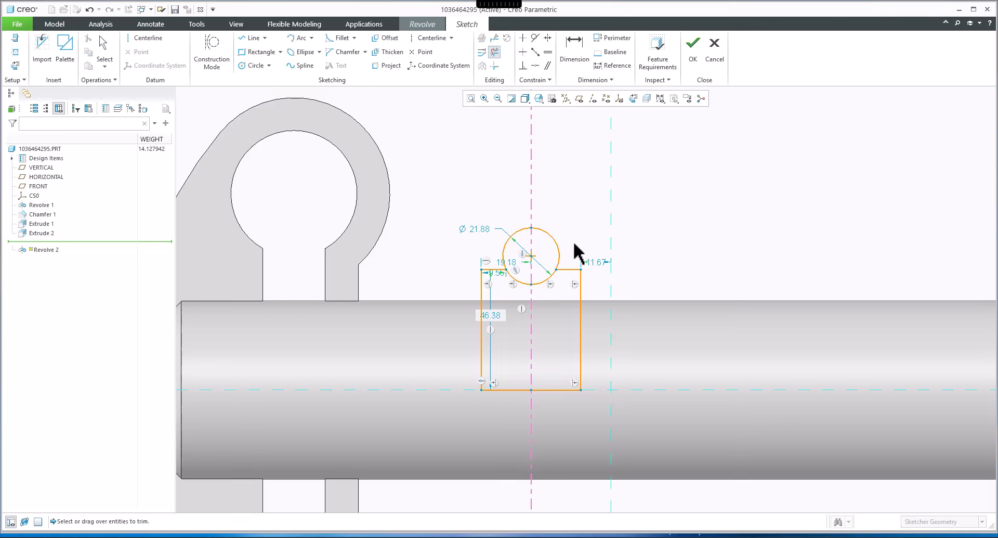
drag(557, 232, 499, 250)
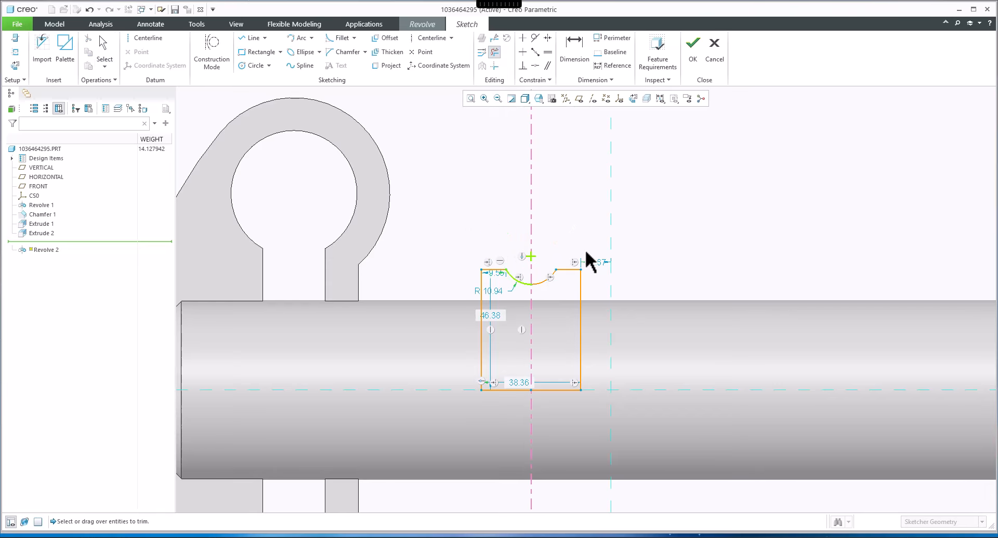
middle_click(603, 208)
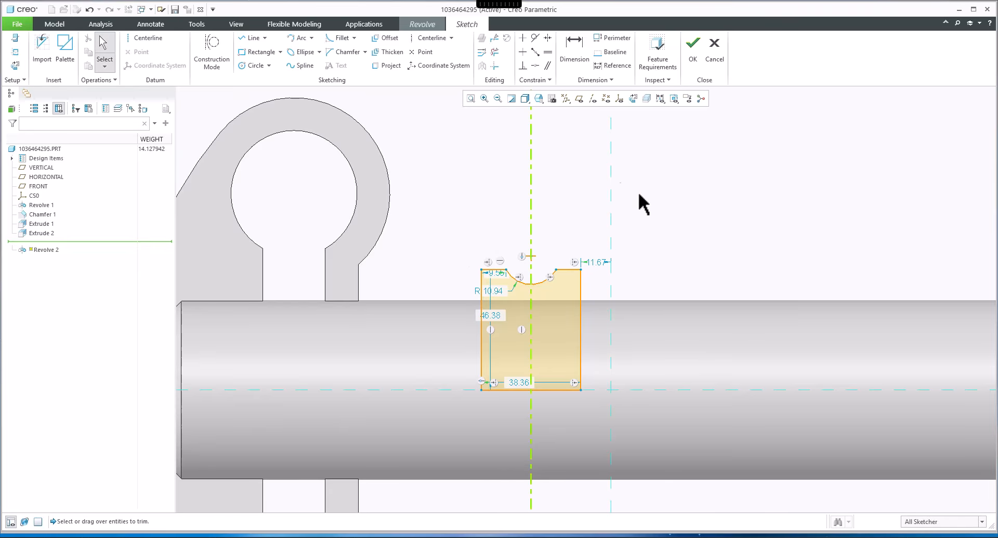
Move the dimension between the collar profile and the vertical reference clear above the sketch.
scroll(660, 219, up, 1)
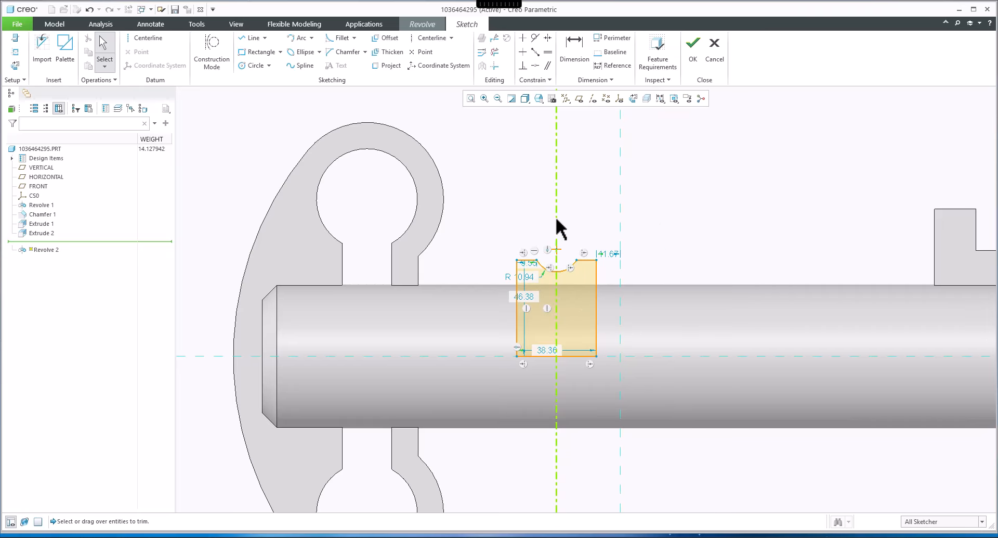
scroll(572, 284, up, 2)
scroll(608, 312, down, 2)
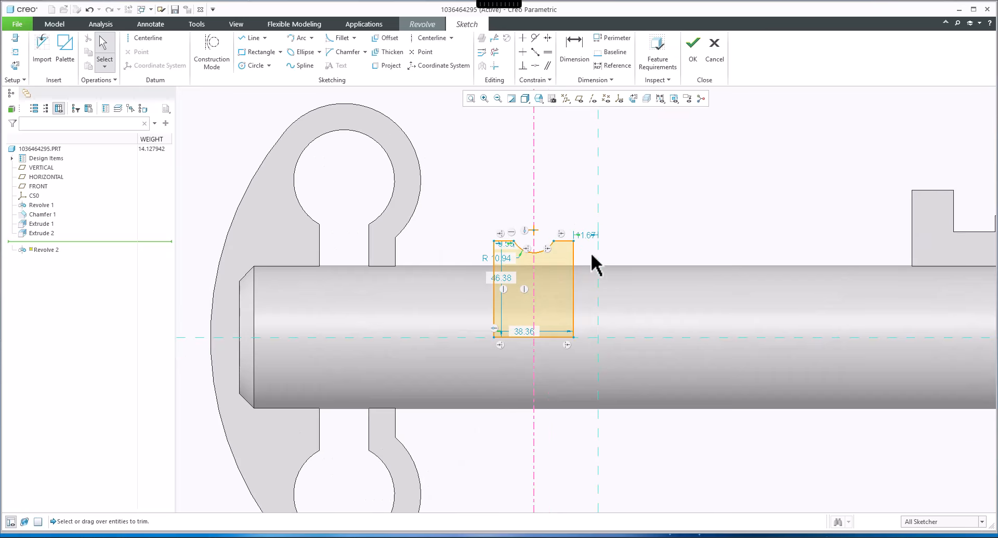
drag(588, 235, 660, 188)
Move the whole collar profile along the shaft axis with Rotate Resize until its far vertical edge lies on the vertical reference.
mouse_move(456, 209)
mouse_down()
mouse_move(585, 342)
mouse_move(587, 360)
mouse_up()
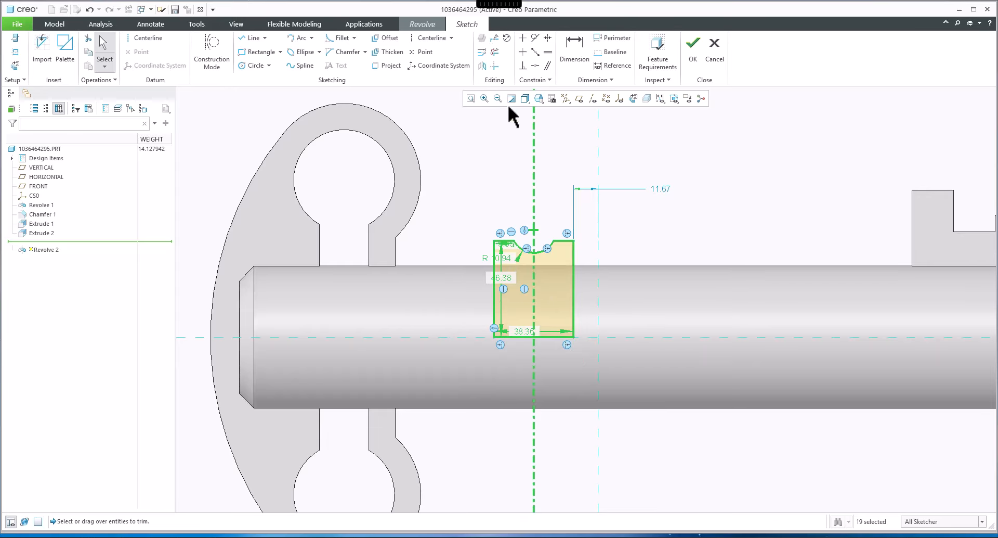
click(507, 39)
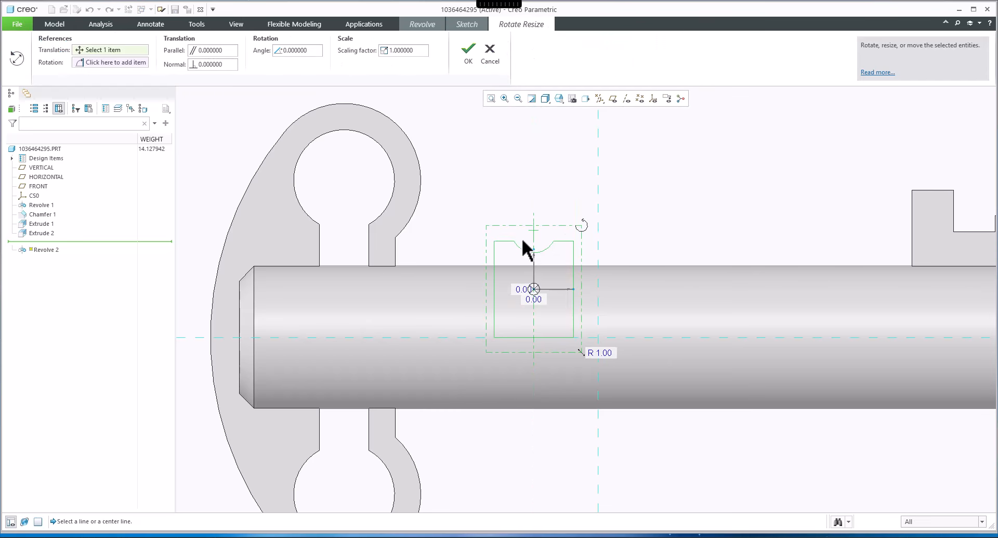
scroll(545, 311, up, 2)
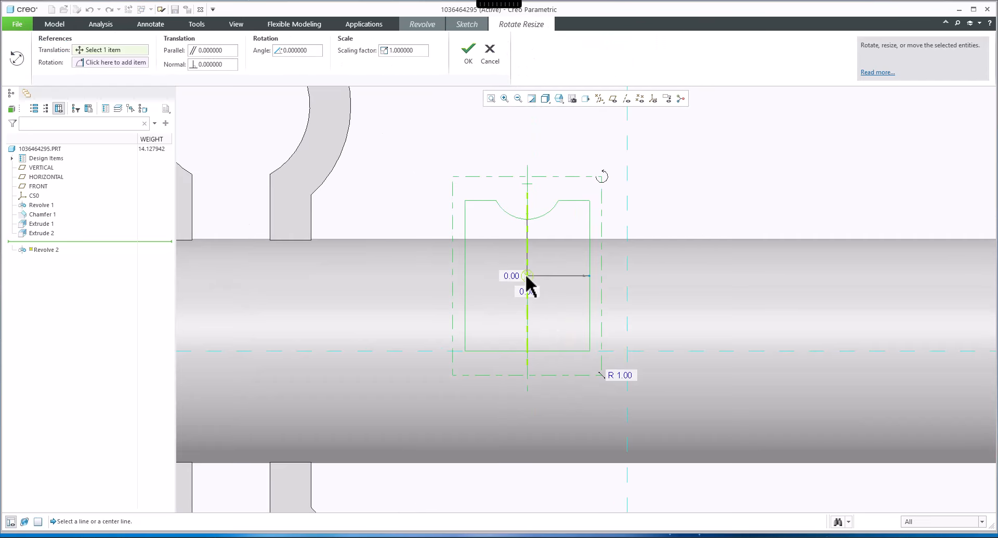
mouse_move(527, 277)
mouse_down()
mouse_move(566, 277)
mouse_move(590, 355)
mouse_move(626, 352)
mouse_up()
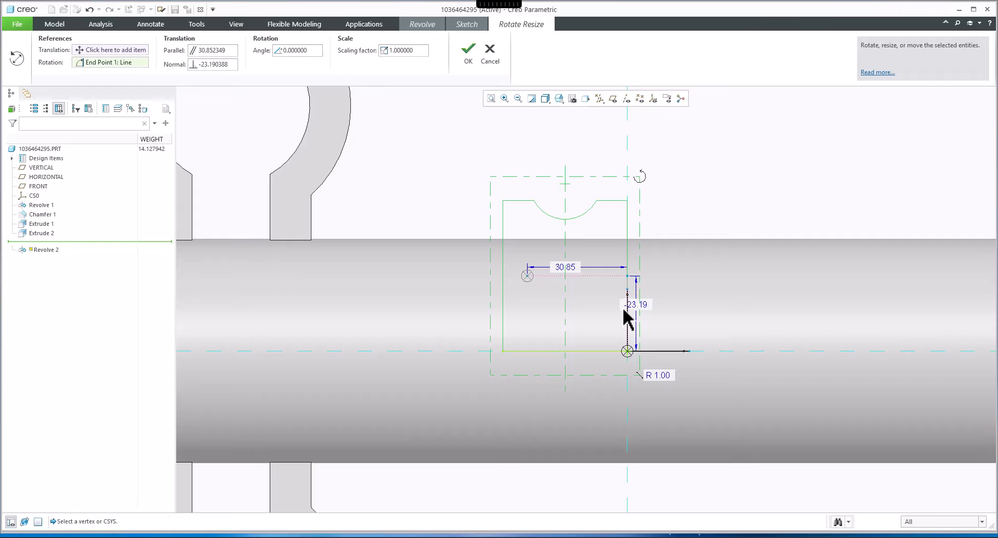
click(470, 52)
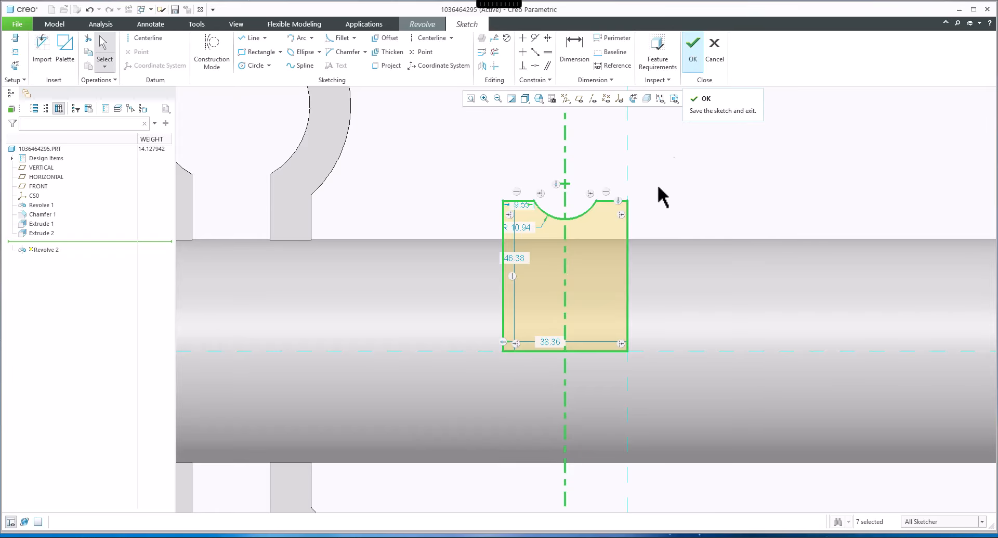
Add a horizontal datum centerline along the shaft axis as the collar's axis of revolution.
scroll(645, 221, down, 2)
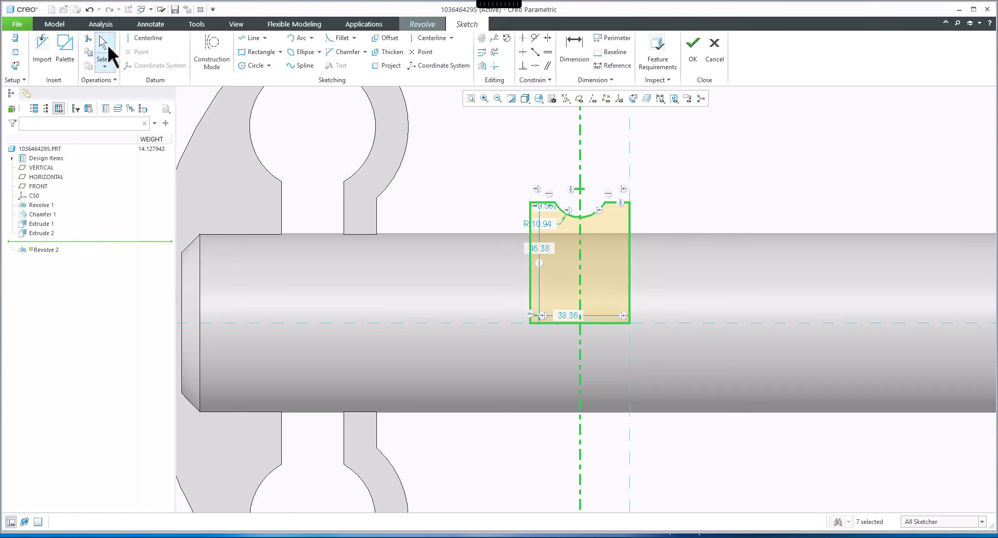
click(138, 43)
click(494, 319)
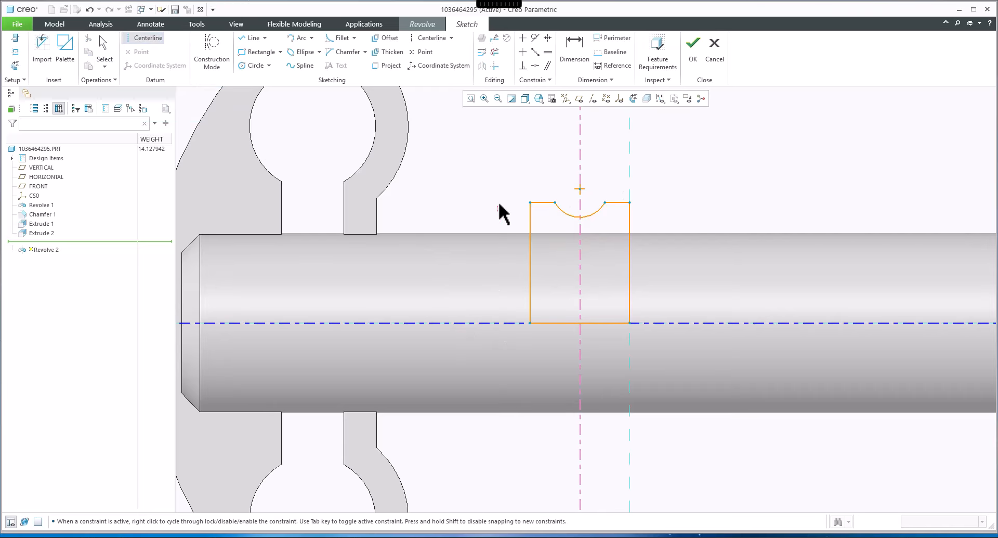
middle_click(498, 201)
Spread the collar sketch's radius, width and two diameter dimensions clear around the profile.
drag(499, 219, 583, 181)
mouse_move(561, 323)
mouse_down()
mouse_move(476, 297)
mouse_move(501, 176)
mouse_up()
mouse_move(561, 322)
mouse_down()
mouse_move(479, 308)
mouse_move(470, 292)
mouse_up()
drag(629, 316, 681, 300)
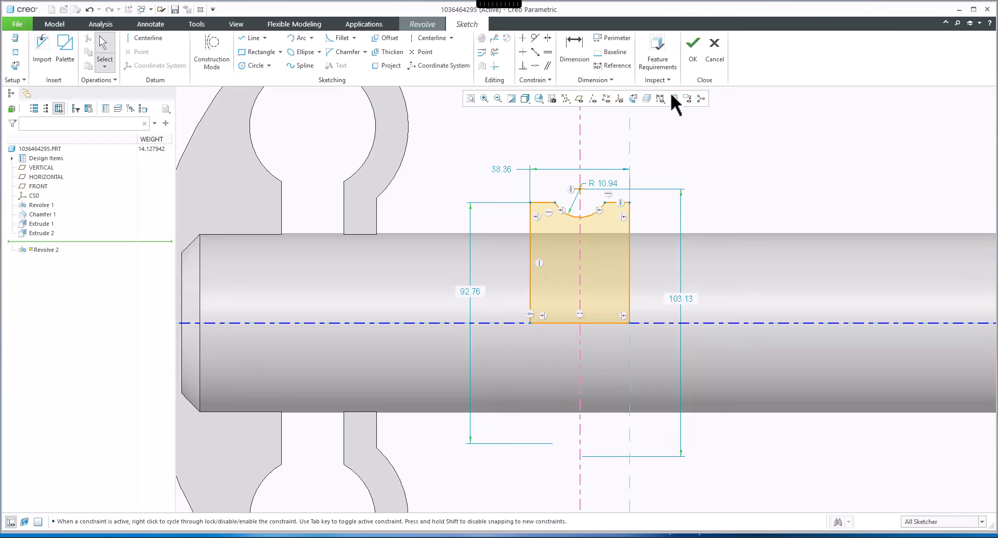
Finish the sketch and revolve the collar profile 360° around the shaft axis as a solid.
click(693, 46)
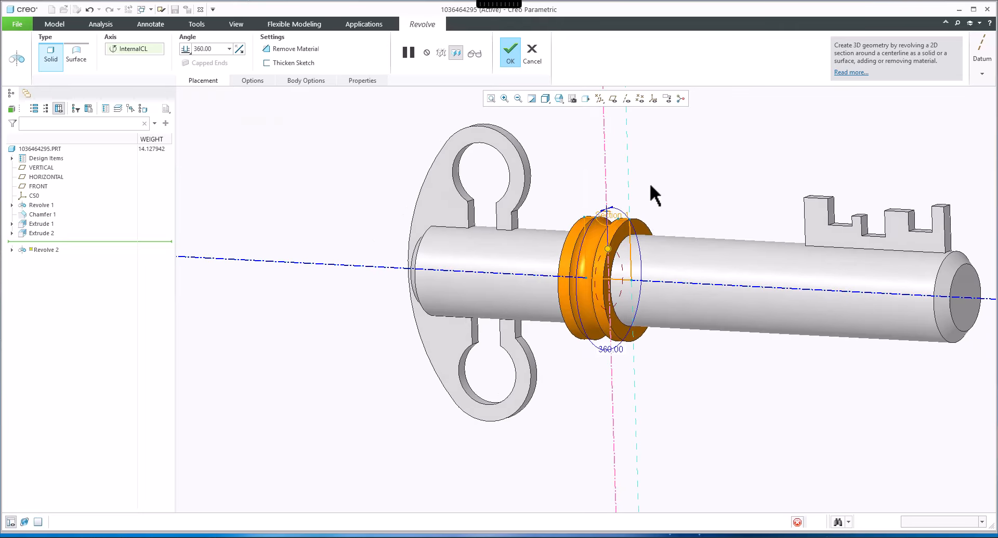
middle_click(650, 182)
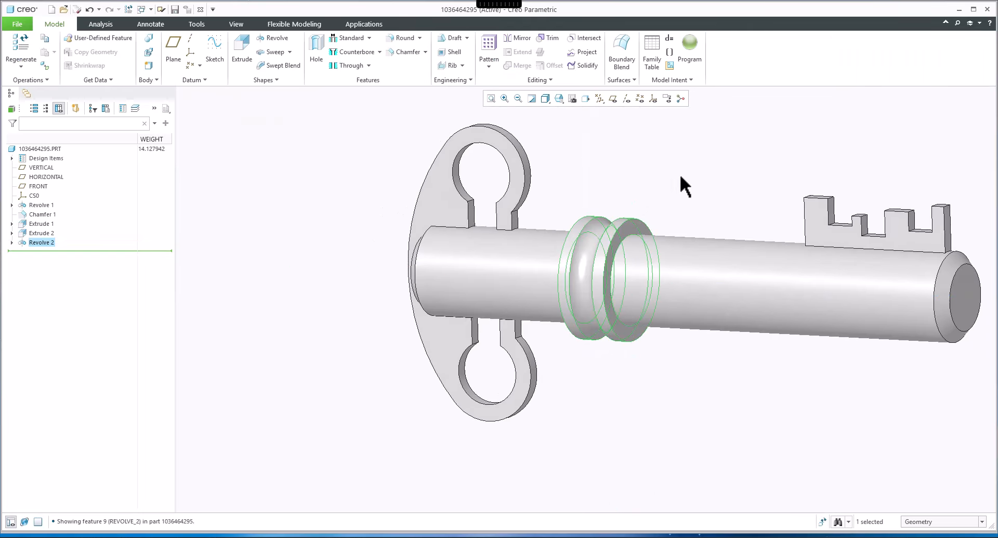
click(685, 175)
scroll(679, 188, up, 1)
shift+middle_drag(669, 198, 530, 261)
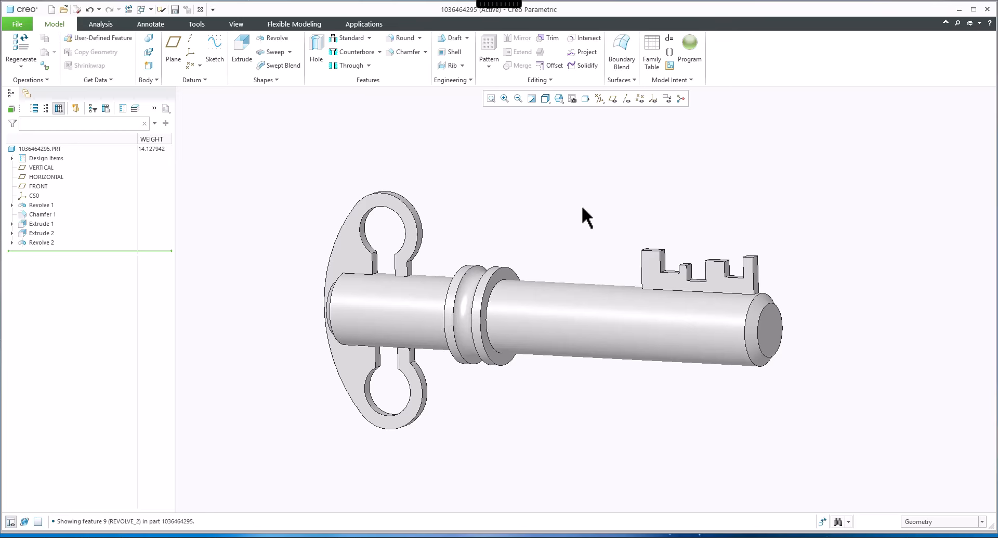